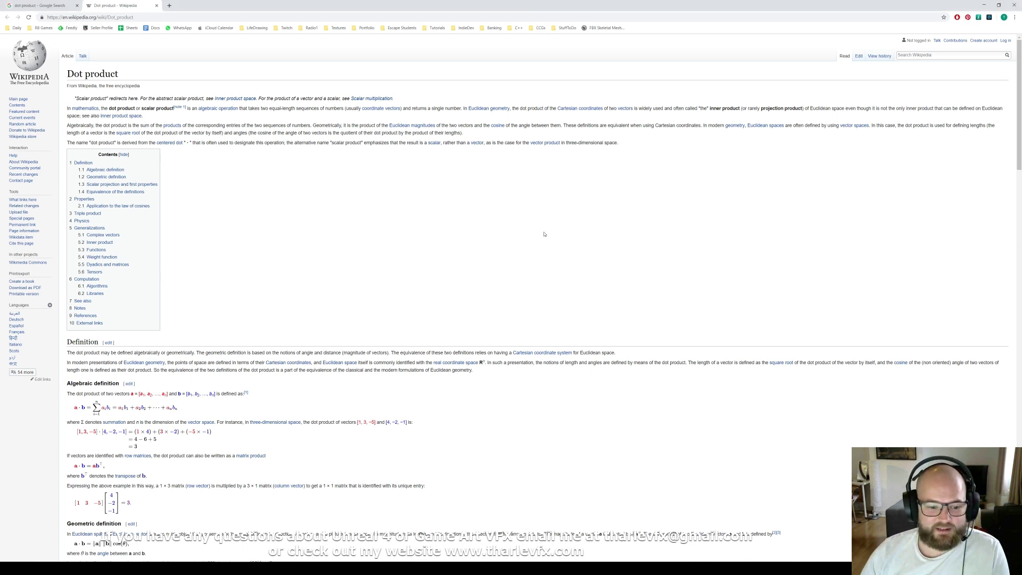
# View the dot product image results, switch to the Unreal Editor and frame the two arrows below the floating number
pyautogui.click(28, 7)
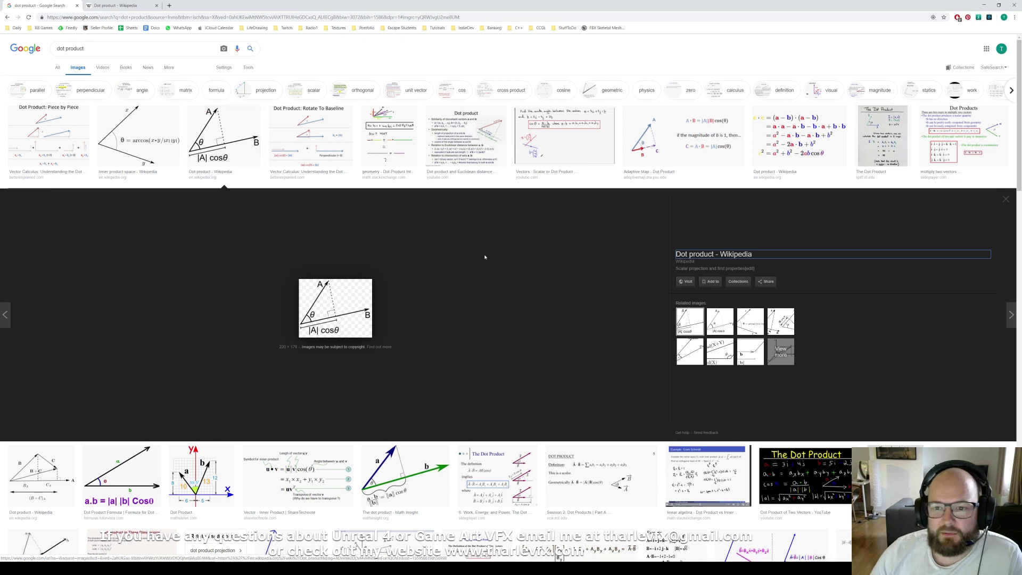
pyautogui.click(983, 5)
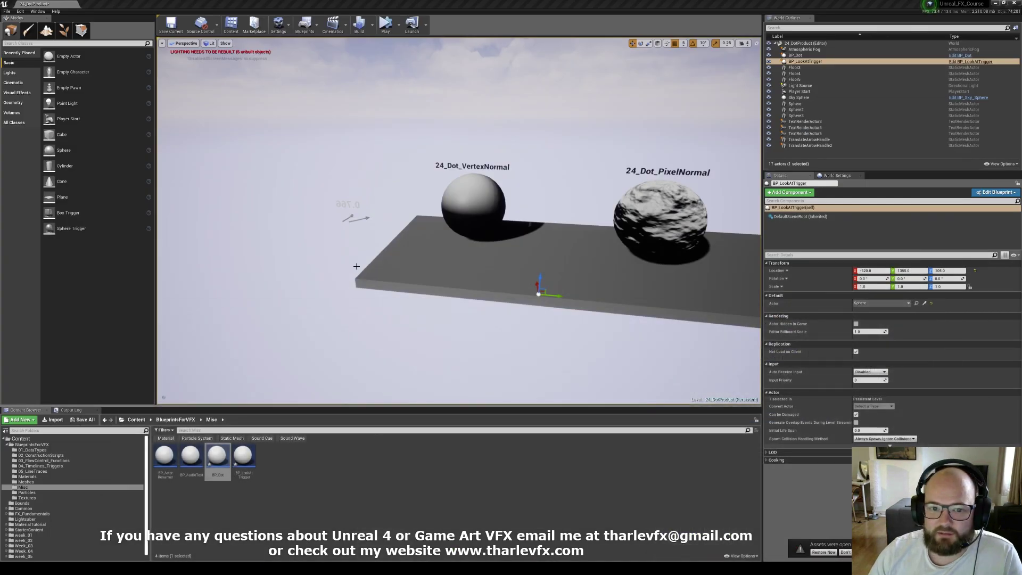
pyautogui.moveTo(459, 220); pyautogui.dragTo(451, 301, button='right')
pyautogui.press('w')
pyautogui.moveTo(540, 248); pyautogui.dragTo(647, 249, button='right')
pyautogui.press('a')
pyautogui.press('s')
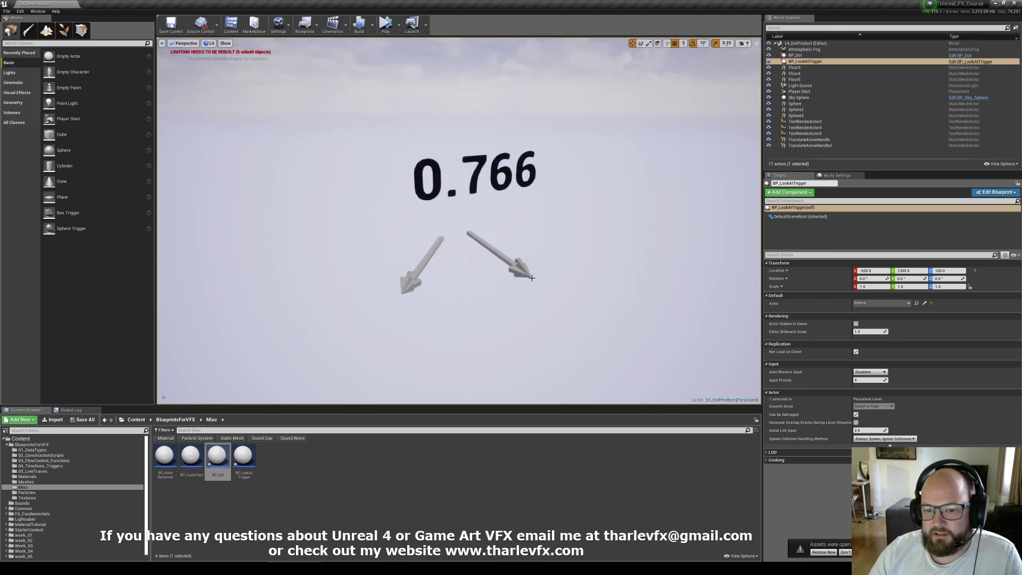
# Simulate the level and rotate the TranslateArrowHandle2 arrow until it is parallel to the other arrow
pyautogui.hotkey('alt', 'p')
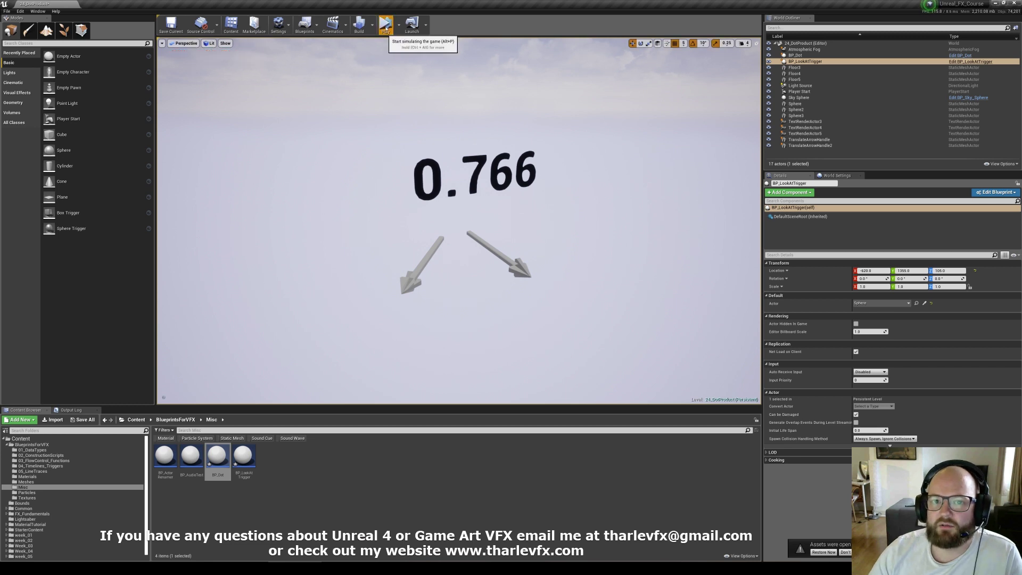
pyautogui.click(408, 274)
pyautogui.press('e')
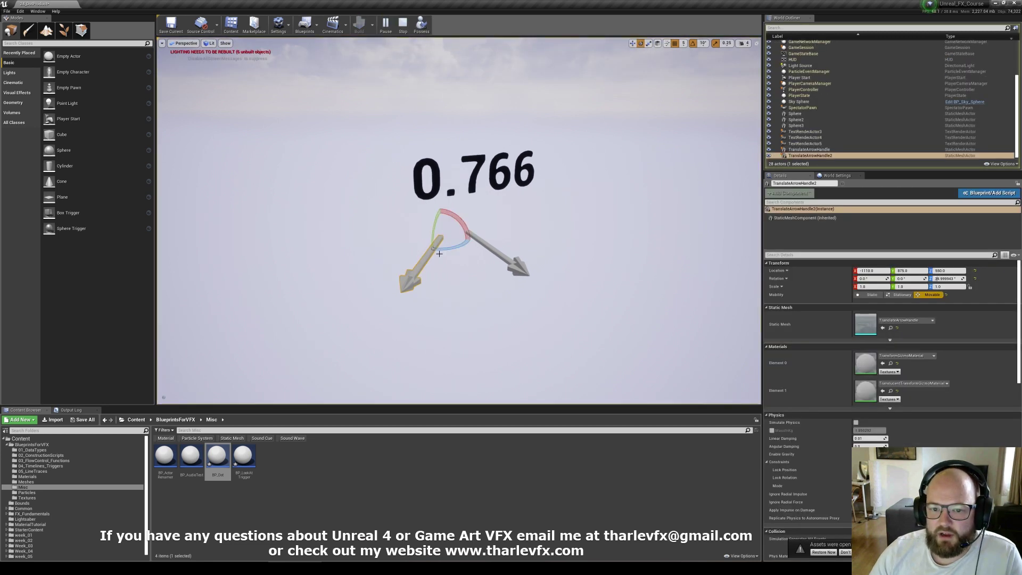
pyautogui.moveTo(449, 248); pyautogui.dragTo(467, 272)
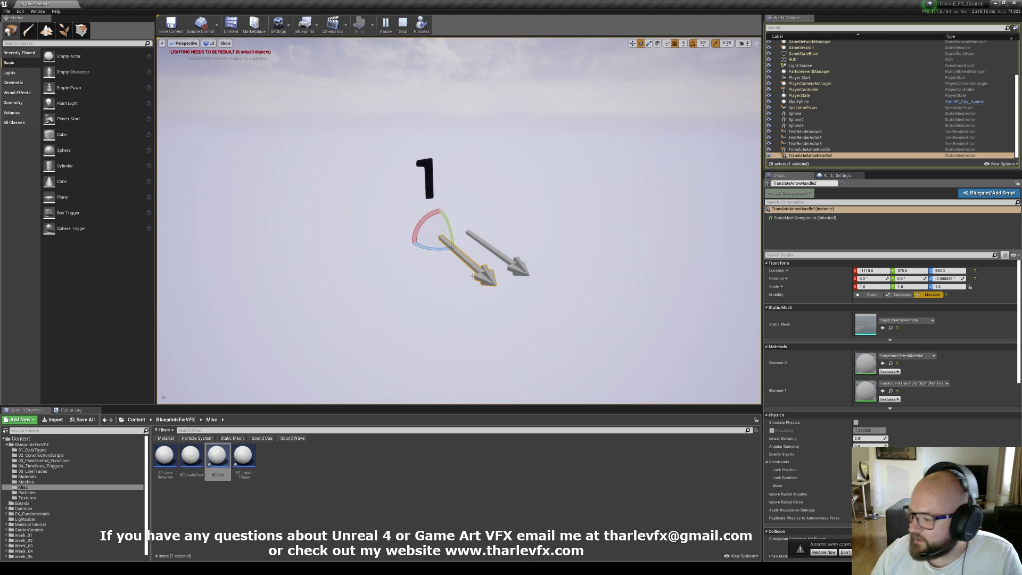
# Rotate the TranslateArrowHandle2 arrow about the vertical axis until it is perpendicular to the other arrow
pyautogui.press('w')
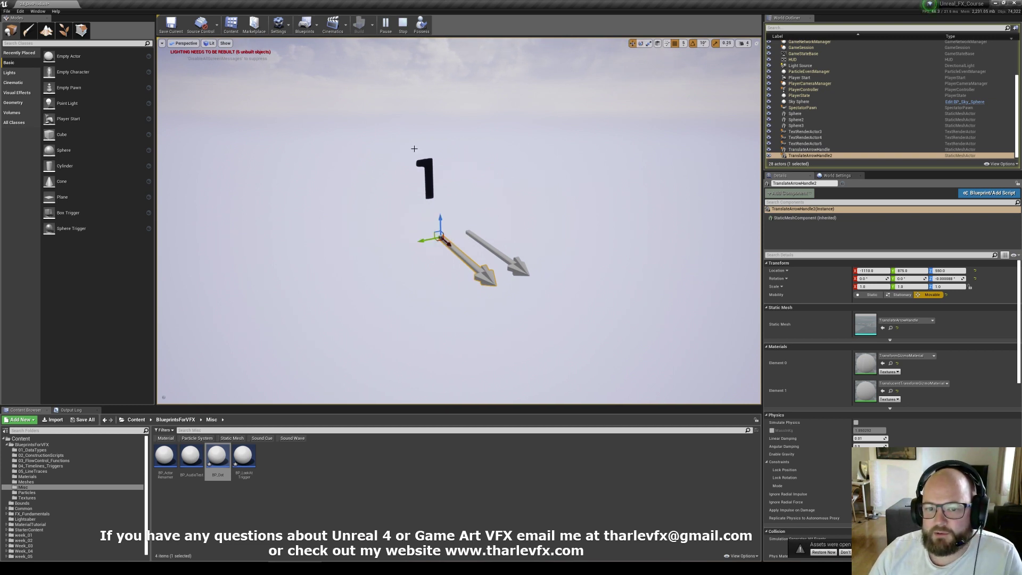
pyautogui.press('e')
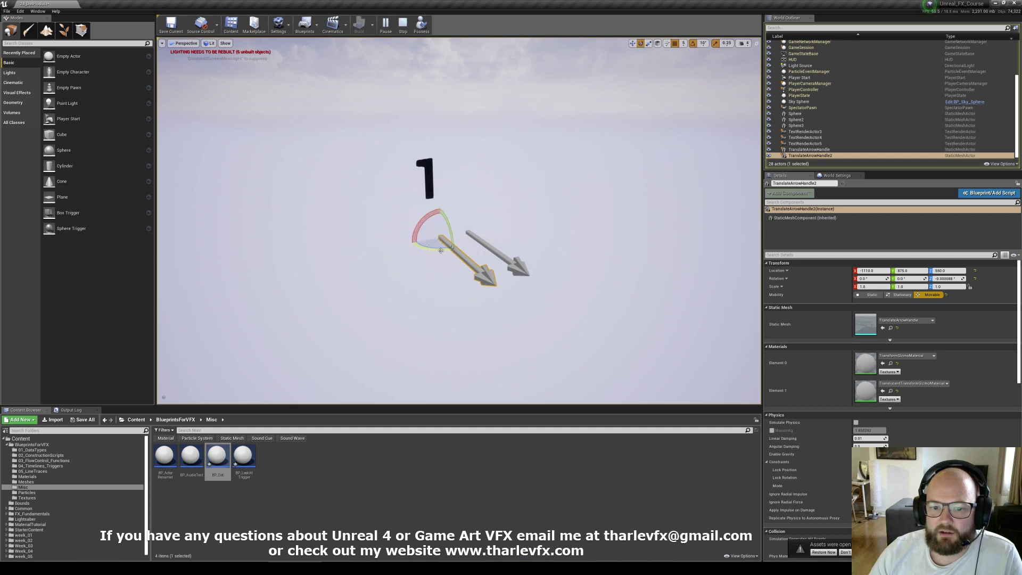
pyautogui.moveTo(437, 246)
pyautogui.mouseDown()
pyautogui.moveTo(375, 232)
pyautogui.moveTo(442, 230)
pyautogui.mouseUp()
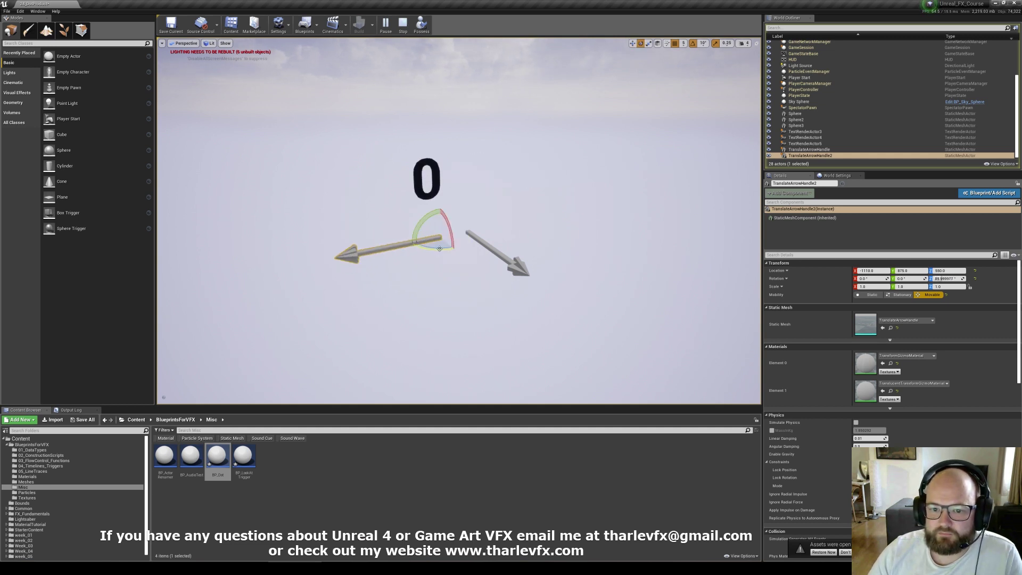
pyautogui.press('w')
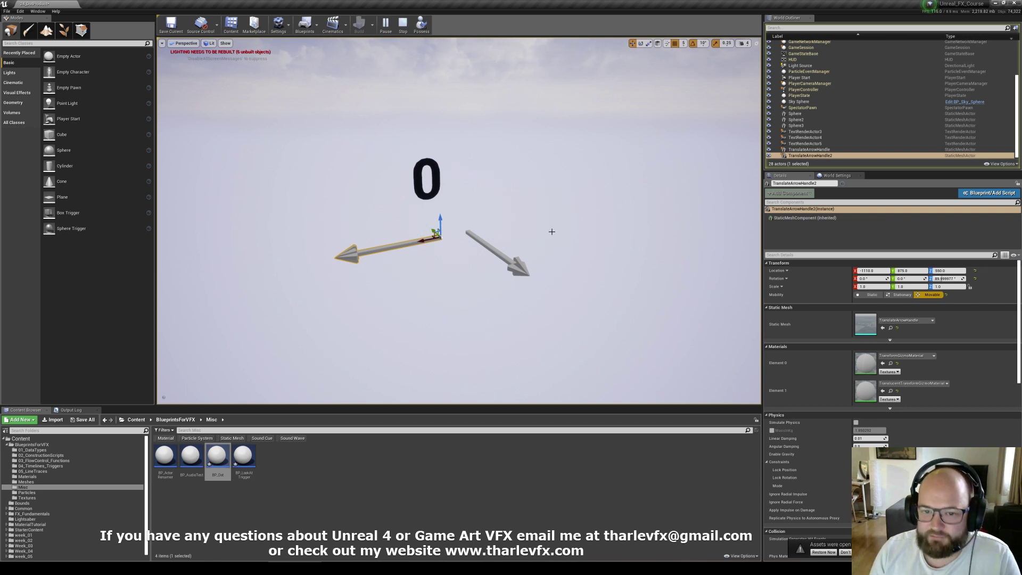
# Rotate the TranslateArrowHandle2 arrow to point opposite the other arrow, swing it back and stop the simulation
pyautogui.moveTo(434, 199); pyautogui.dragTo(430, 258, button='right')
pyautogui.press('e')
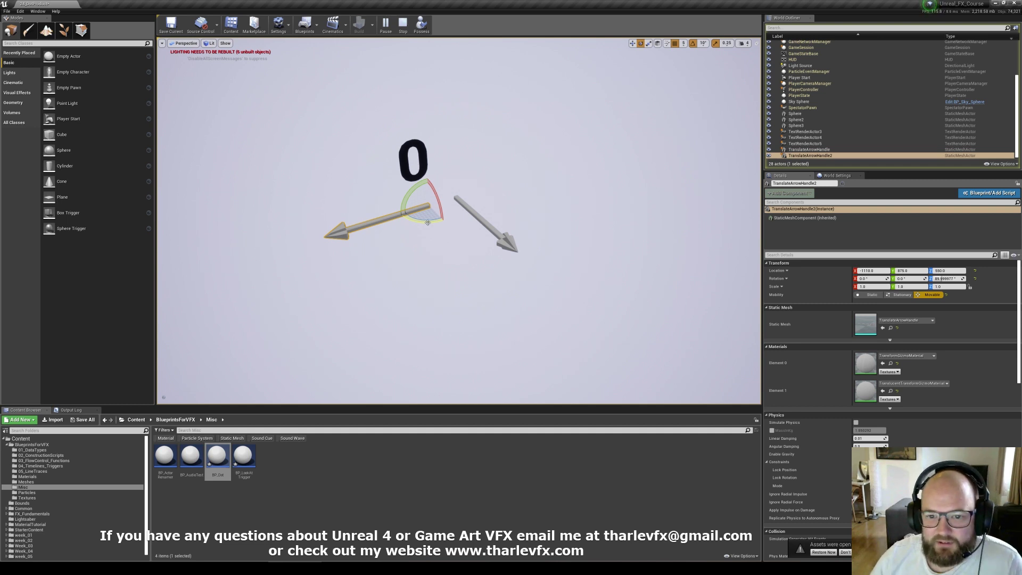
pyautogui.moveTo(428, 222)
pyautogui.mouseDown()
pyautogui.moveTo(387, 216)
pyautogui.moveTo(431, 227)
pyautogui.moveTo(418, 219)
pyautogui.moveTo(435, 209)
pyautogui.moveTo(420, 213)
pyautogui.moveTo(416, 202)
pyautogui.moveTo(427, 214)
pyautogui.mouseUp()
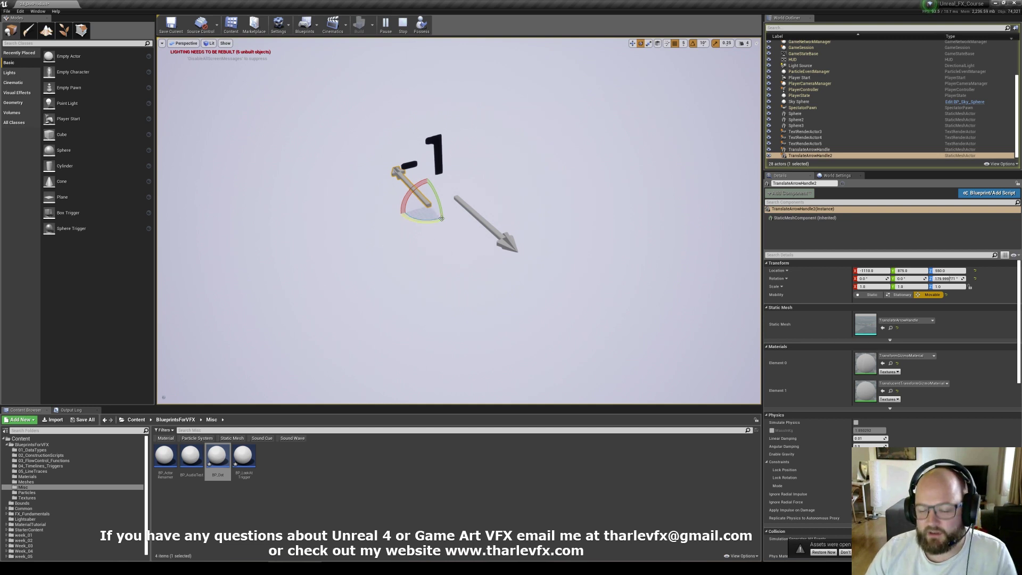
pyautogui.moveTo(418, 221); pyautogui.dragTo(449, 224)
pyautogui.moveTo(358, 241); pyautogui.dragTo(379, 181, button='right')
pyautogui.press('Escape')
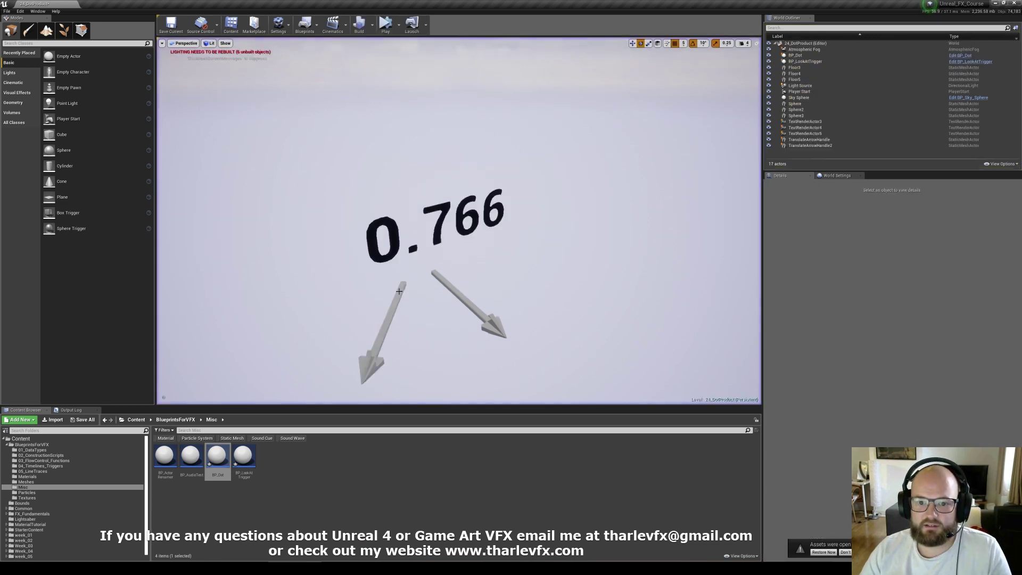
# Delete both arrow actors and the BP_Dot number display from the level, accepting the broken references
pyautogui.click(489, 319)
pyautogui.press('Delete')
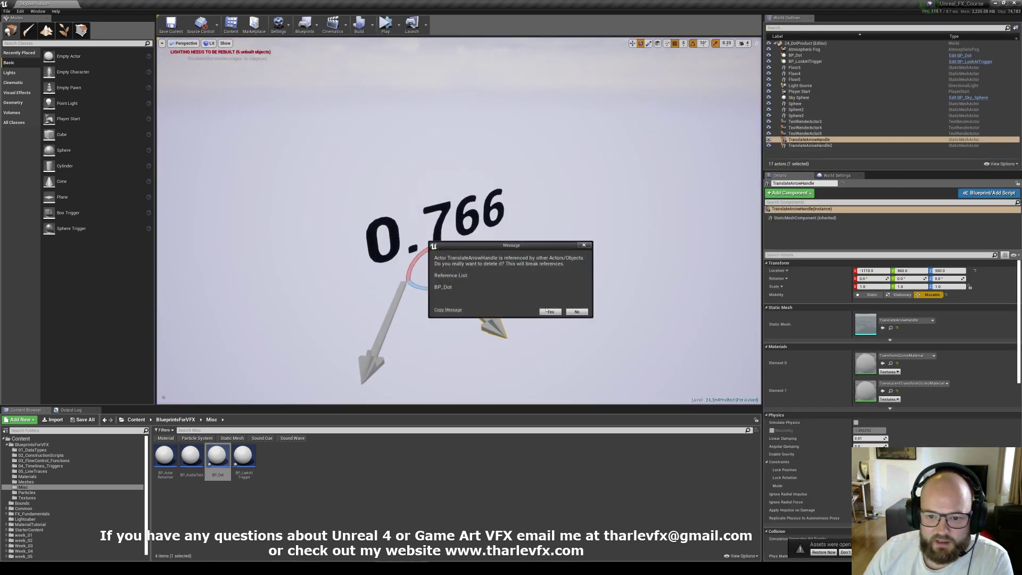
pyautogui.click(550, 308)
pyautogui.click(479, 215)
pyautogui.press('Delete')
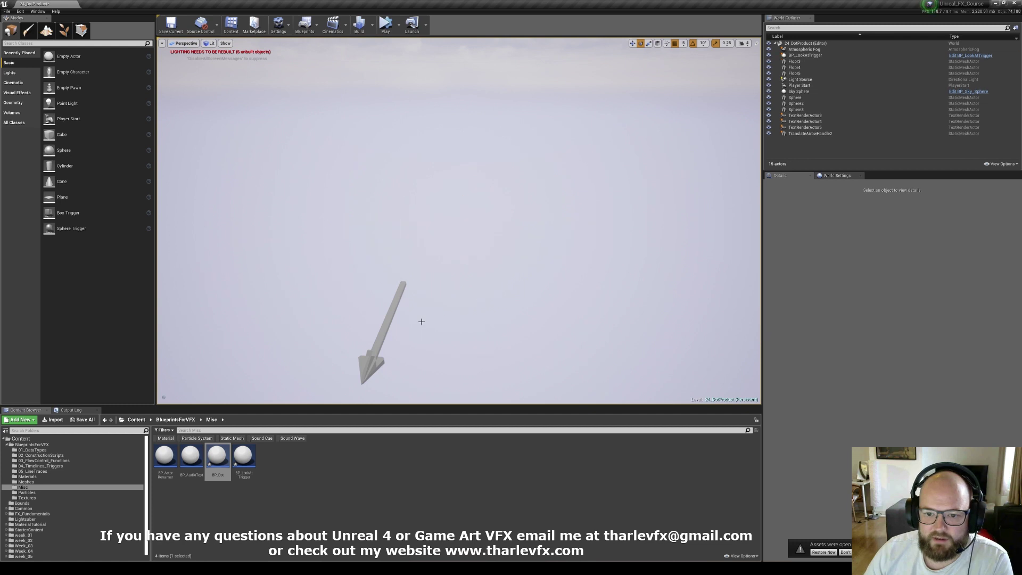
pyautogui.click(388, 319)
pyautogui.press('Delete')
# Open the M_DotExample material from the Common/00_MaterialNodes content folder
pyautogui.click(369, 481)
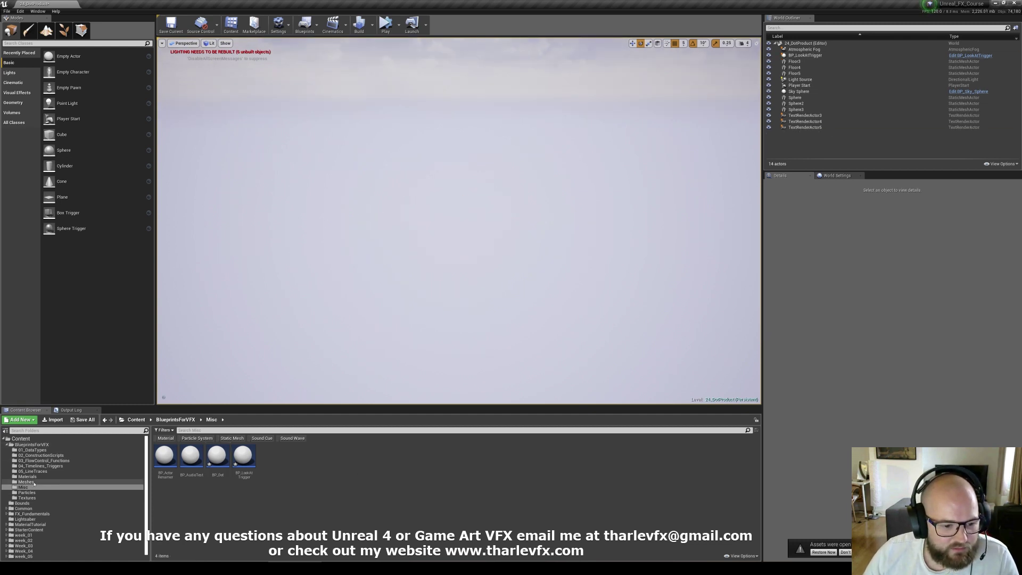
pyautogui.click(37, 530)
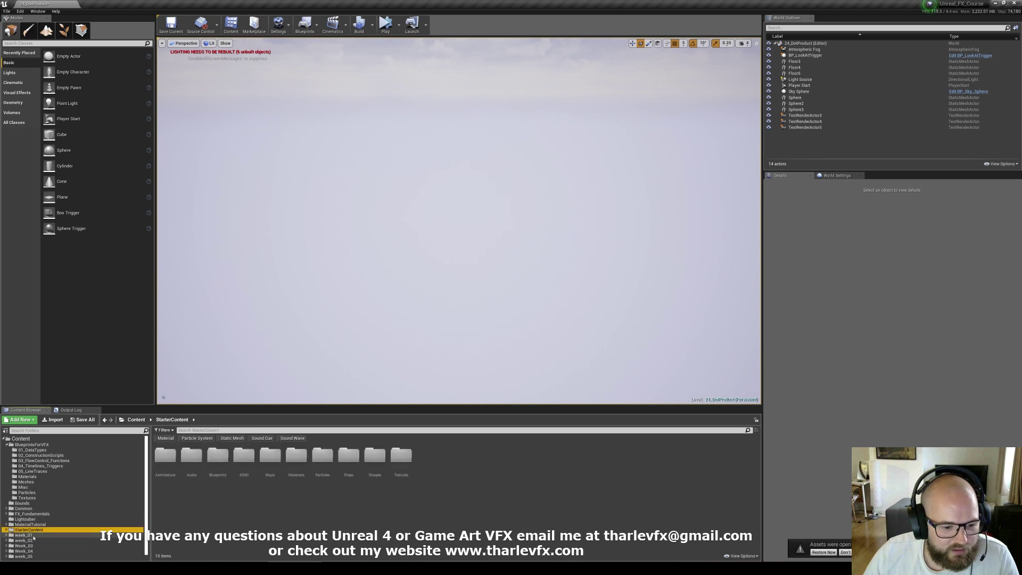
pyautogui.click(23, 509)
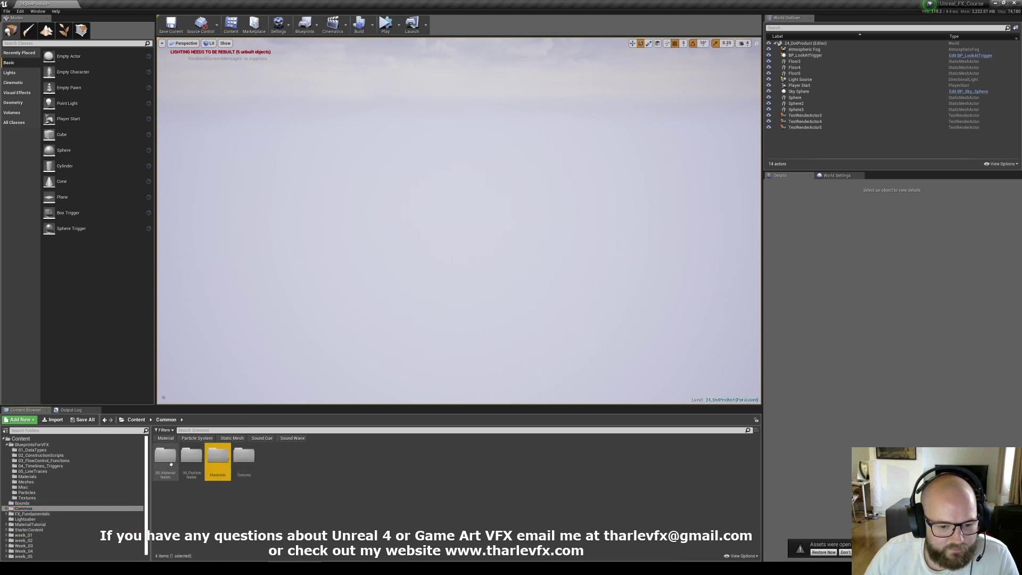
pyautogui.doubleClick(165, 455)
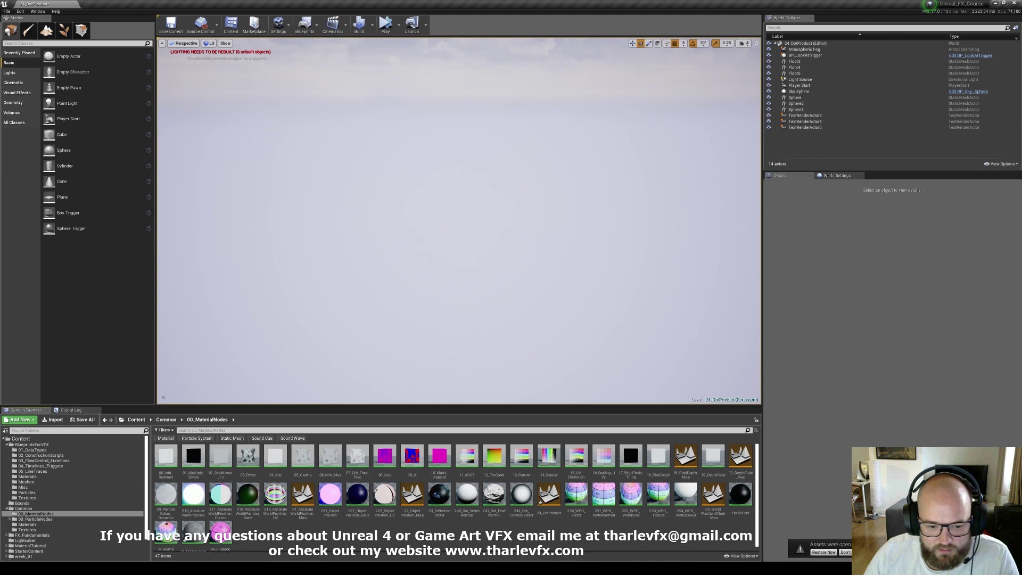
pyautogui.doubleClick(190, 533)
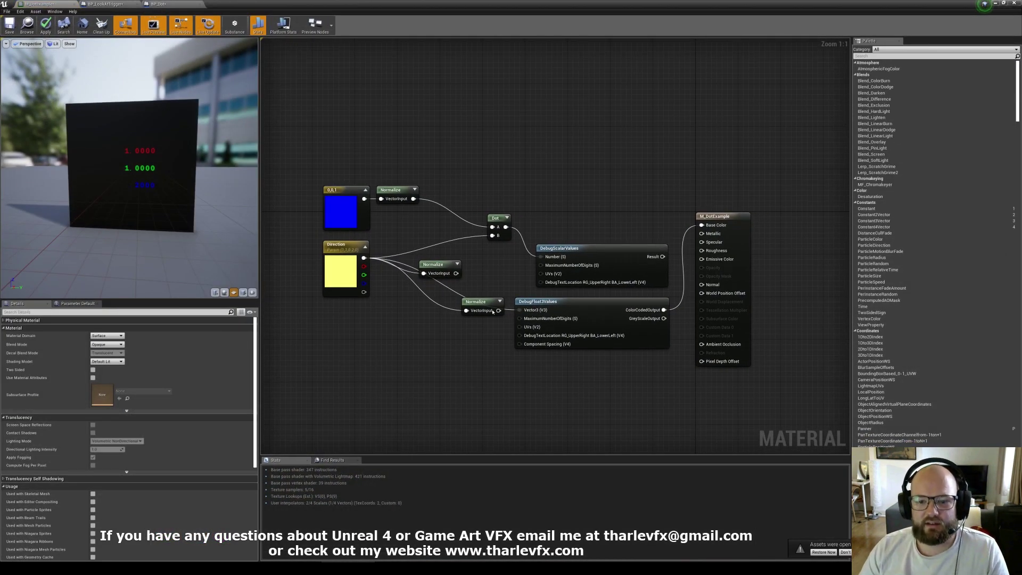
# Connect the 0,0,1 constant directly to Base Color and select the constant to examine its components
pyautogui.moveTo(413, 198); pyautogui.dragTo(702, 224)
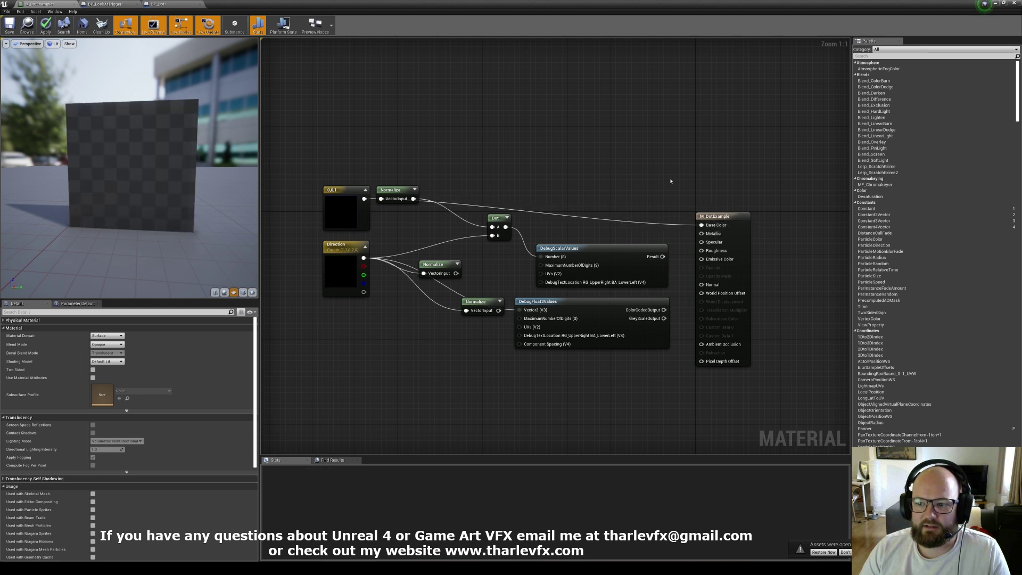
pyautogui.click(350, 202)
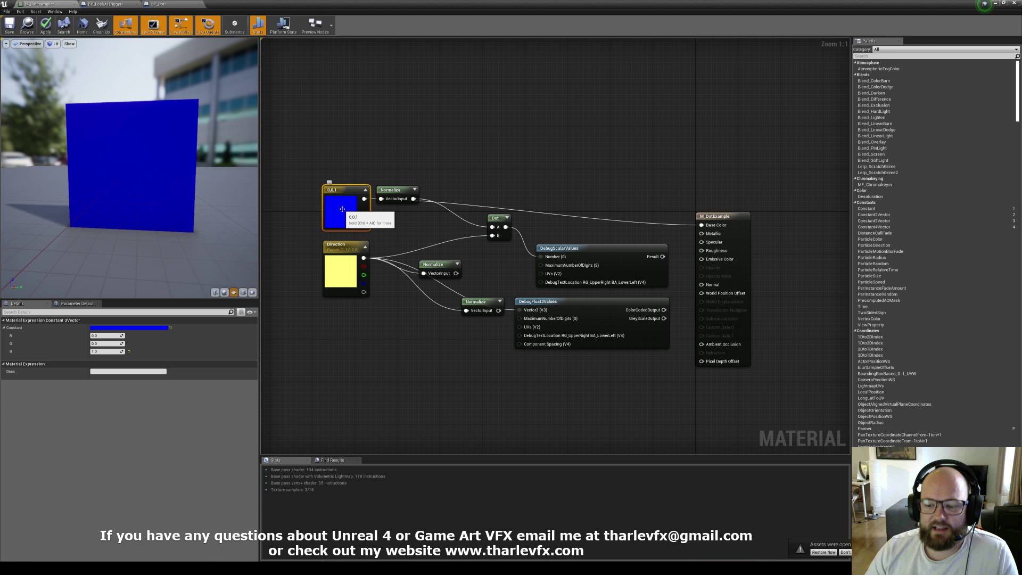
# Switch to the level editor and look around the floor and spheres to examine the world's up direction
pyautogui.click(995, 4)
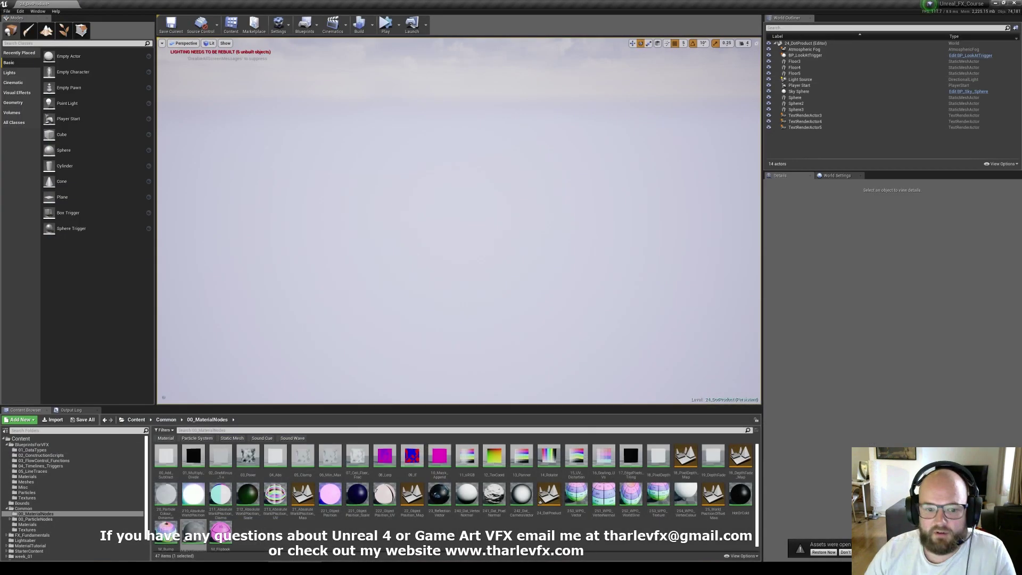
pyautogui.moveTo(189, 367); pyautogui.dragTo(161, 387, button='right')
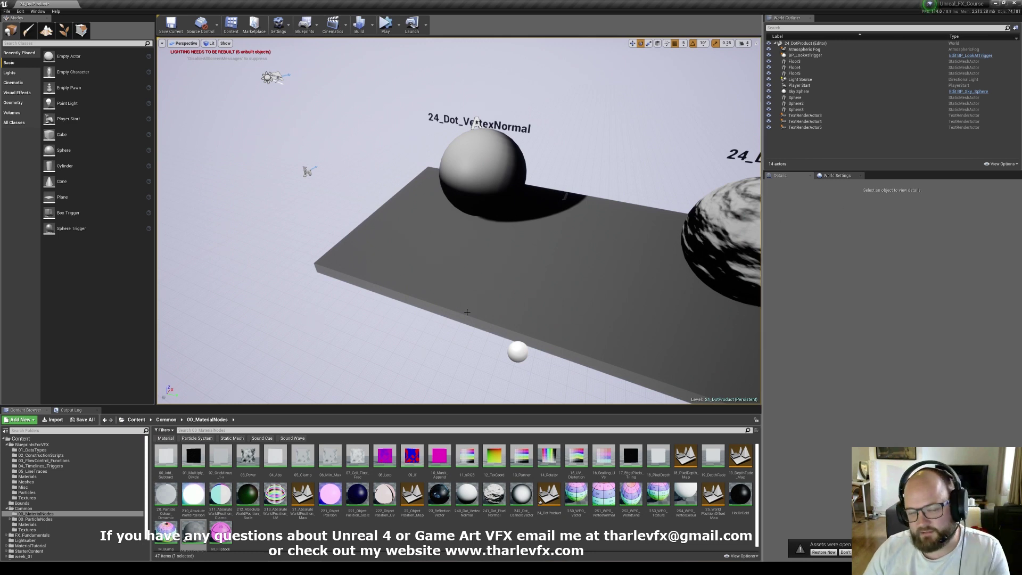
pyautogui.moveTo(463, 312); pyautogui.dragTo(474, 256, button='right')
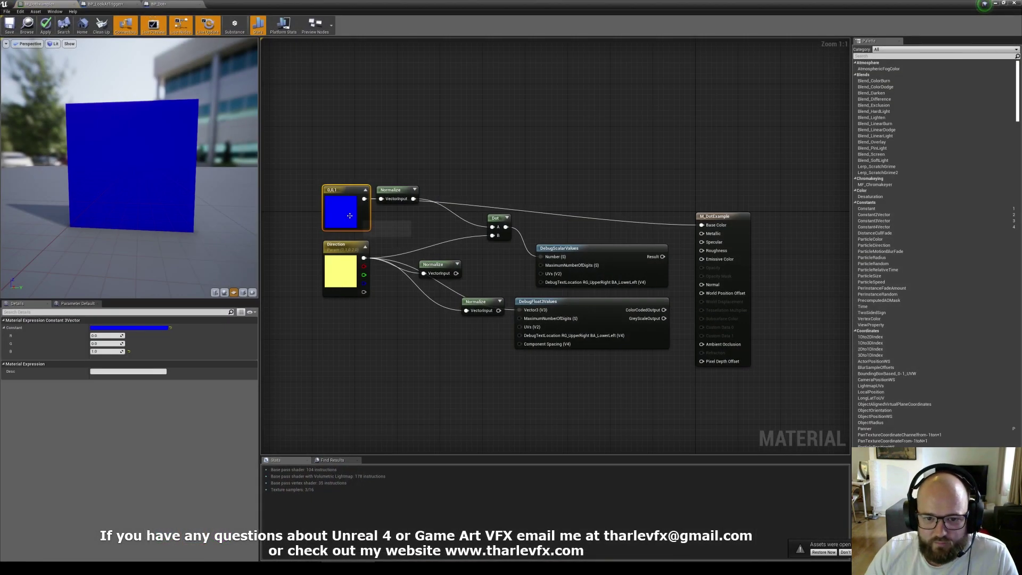
# Reposition the 0,0,1, Dot and Direction nodes, and wire the 0,0,1 constant straight into the Dot node's A input
pyautogui.moveTo(349, 216); pyautogui.dragTo(328, 193)
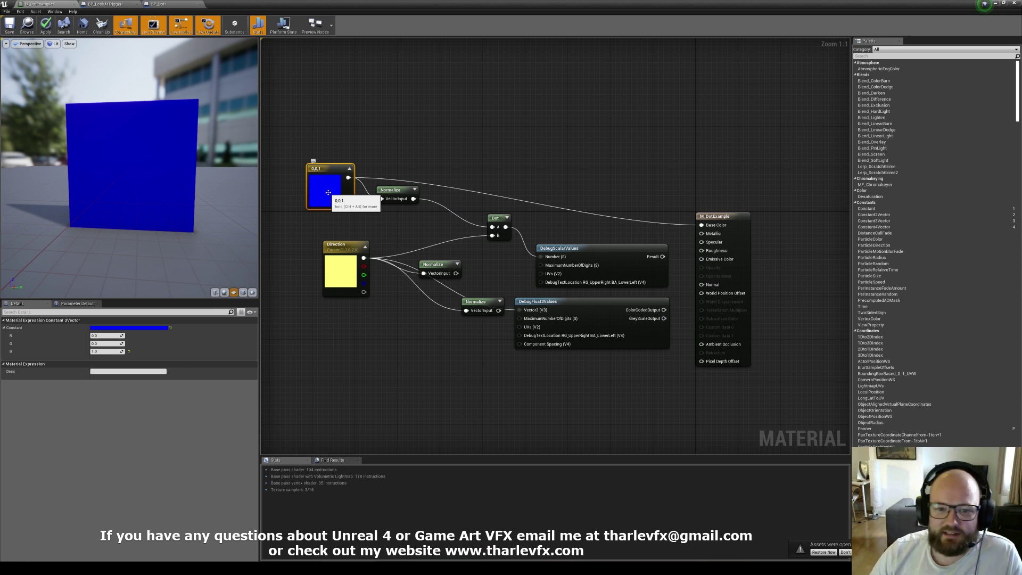
pyautogui.moveTo(328, 193); pyautogui.dragTo(334, 188)
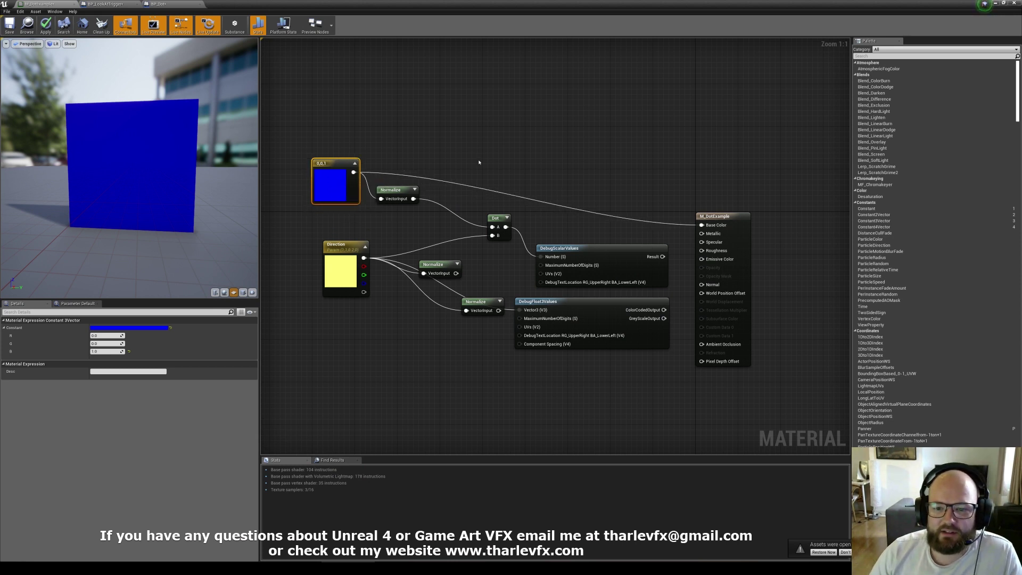
pyautogui.moveTo(496, 218); pyautogui.dragTo(490, 206)
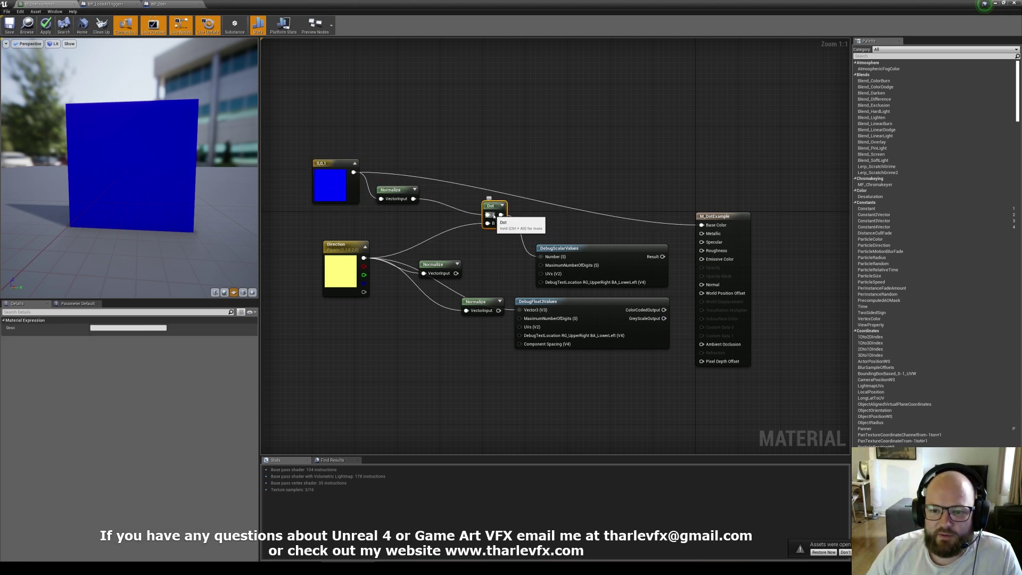
pyautogui.click(365, 164)
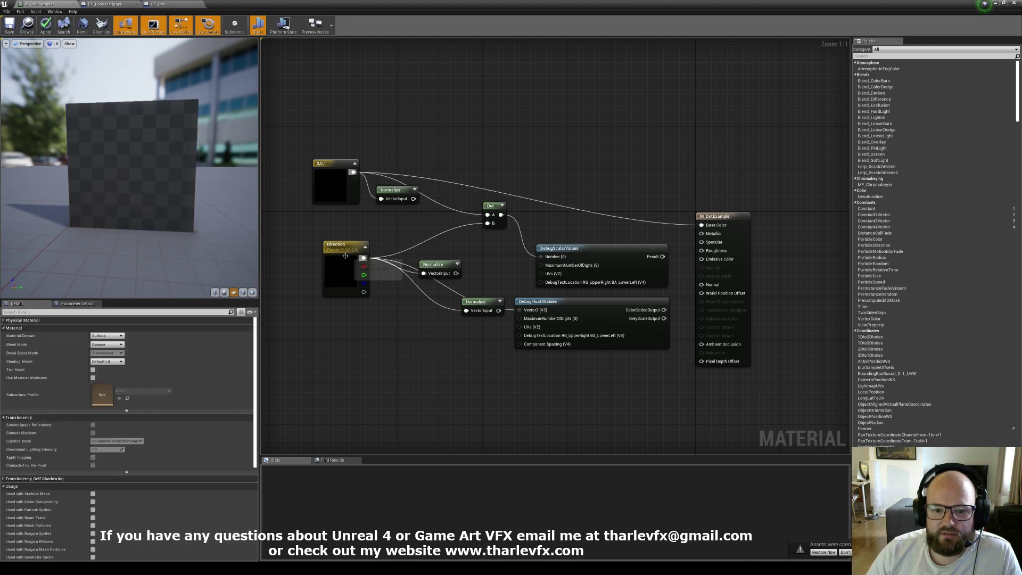
pyautogui.moveTo(344, 256); pyautogui.dragTo(335, 232)
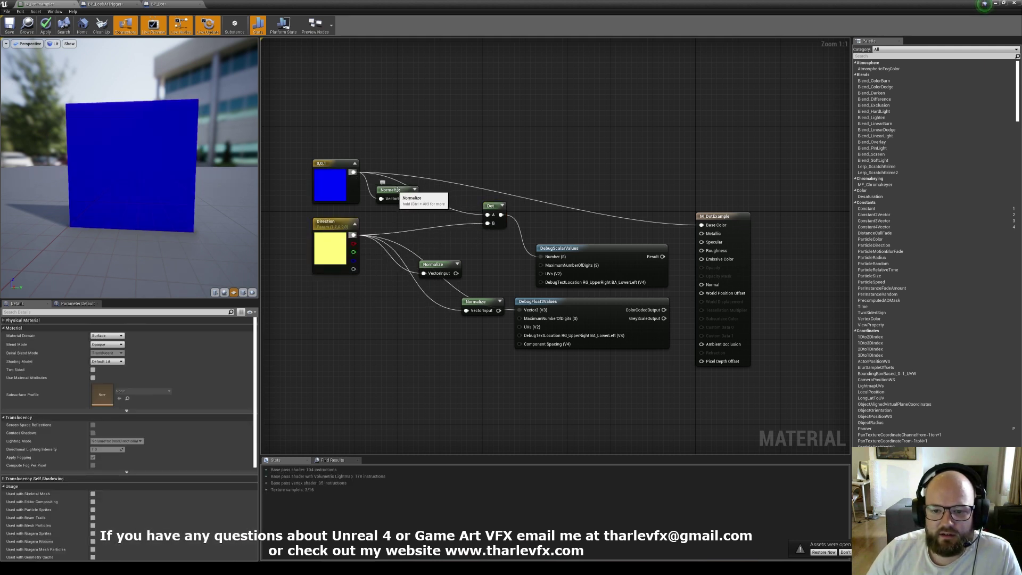
# Delete the three Normalize nodes and connect the Dot output to Base Color
pyautogui.moveTo(392, 159); pyautogui.dragTo(471, 287)
pyautogui.press('Delete')
pyautogui.click(478, 302)
pyautogui.press('Delete')
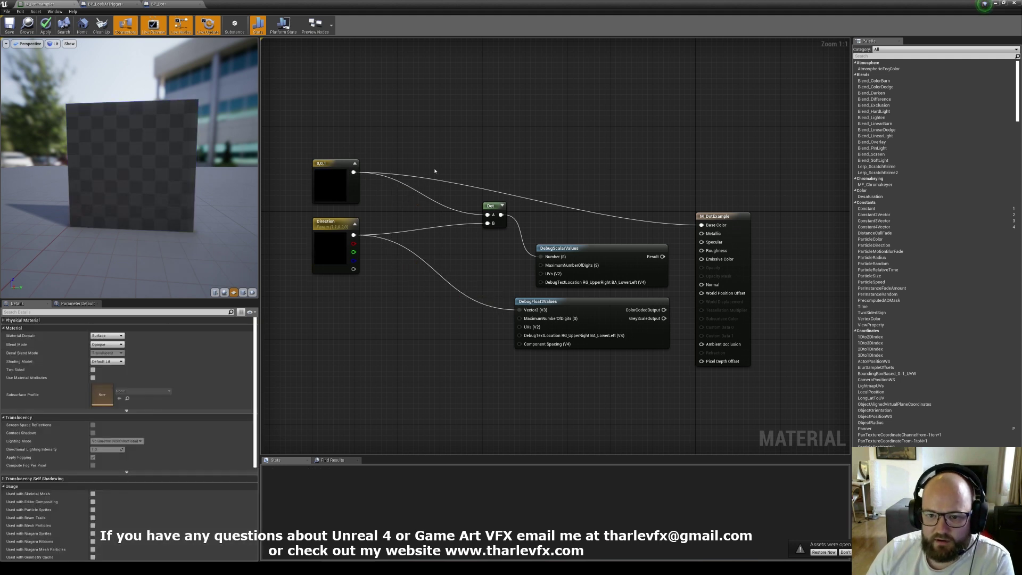
pyautogui.moveTo(500, 214); pyautogui.dragTo(701, 224)
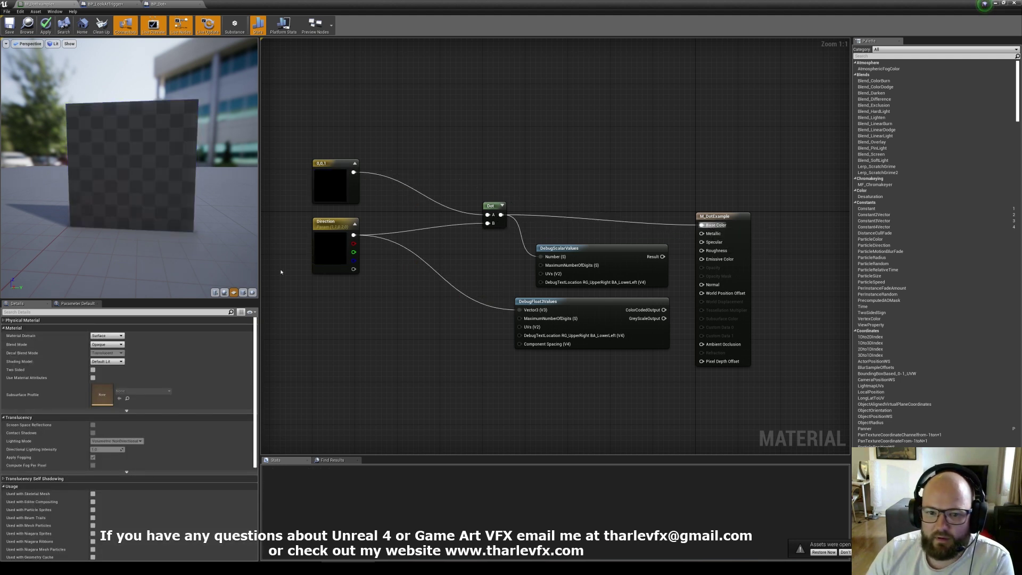
# Set the Direction parameter's default to R 0, G 0, B 1, and connect the DebugScalarValues result to Base Color
pyautogui.click(329, 245)
pyautogui.click(110, 372)
pyautogui.write('0')
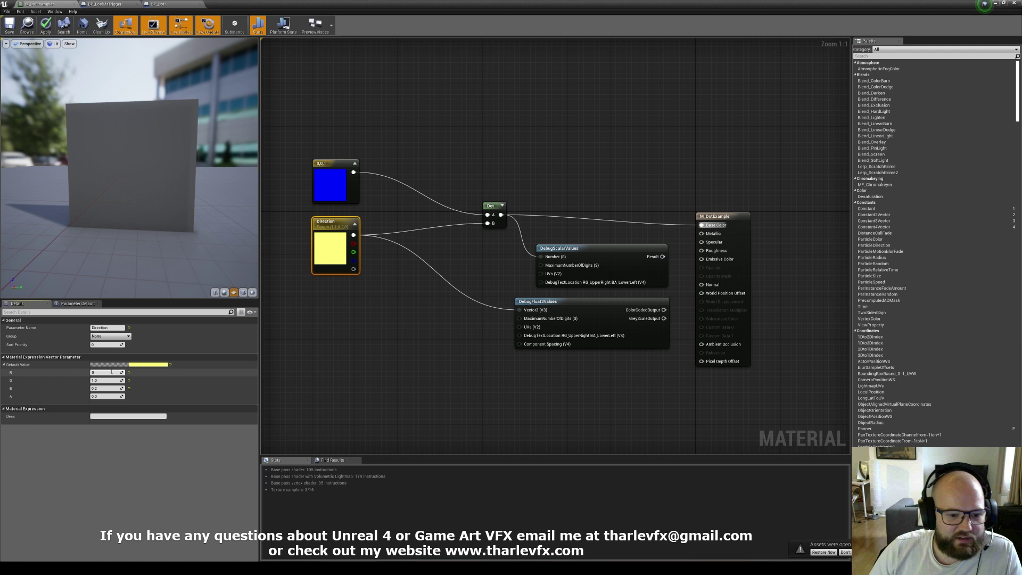
pyautogui.press('Tab')
pyautogui.write('0')
pyautogui.press('Tab')
pyautogui.write('1')
pyautogui.press('Tab')
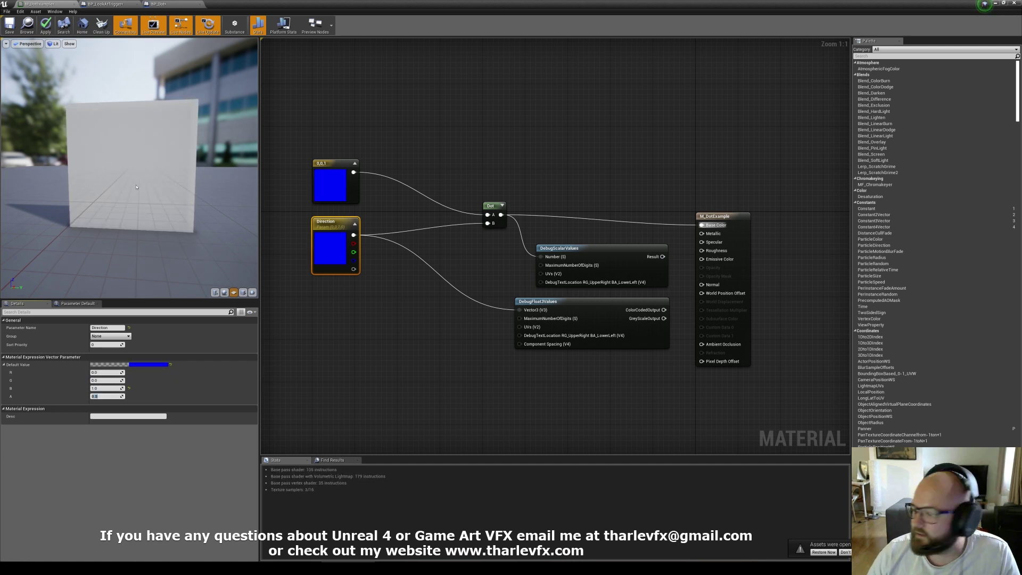
pyautogui.moveTo(704, 225); pyautogui.dragTo(662, 256)
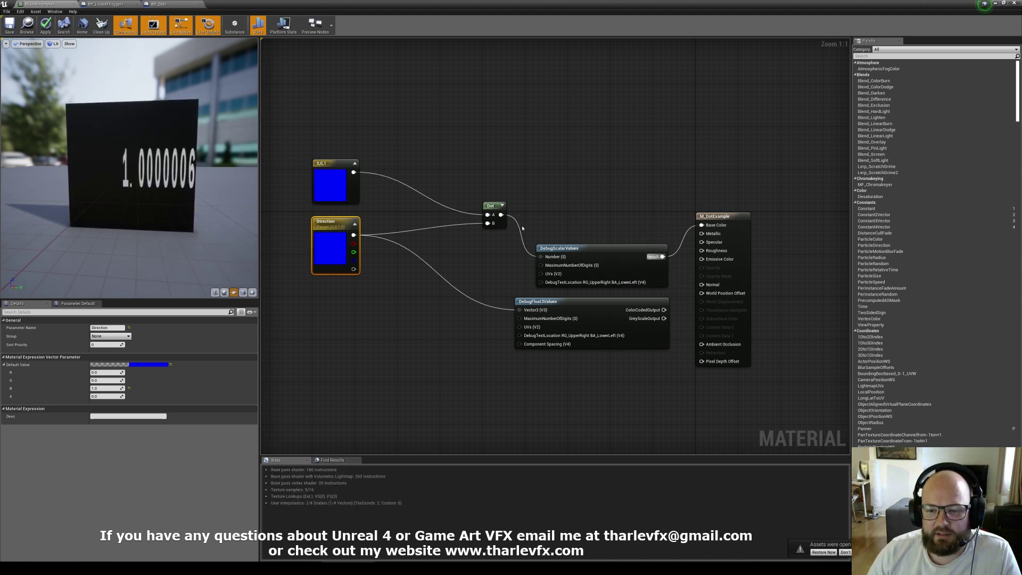
# Move the Dot node closer to the input vectors and check the values of the 0,0,1 constant and the Direction parameter
pyautogui.moveTo(490, 206); pyautogui.dragTo(475, 200)
pyautogui.click(513, 168)
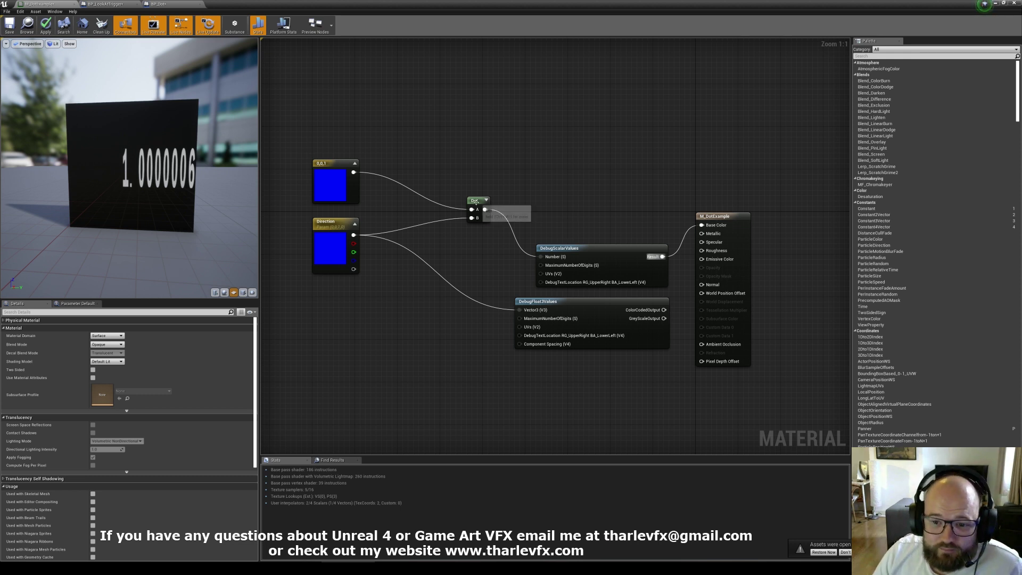
pyautogui.click(331, 178)
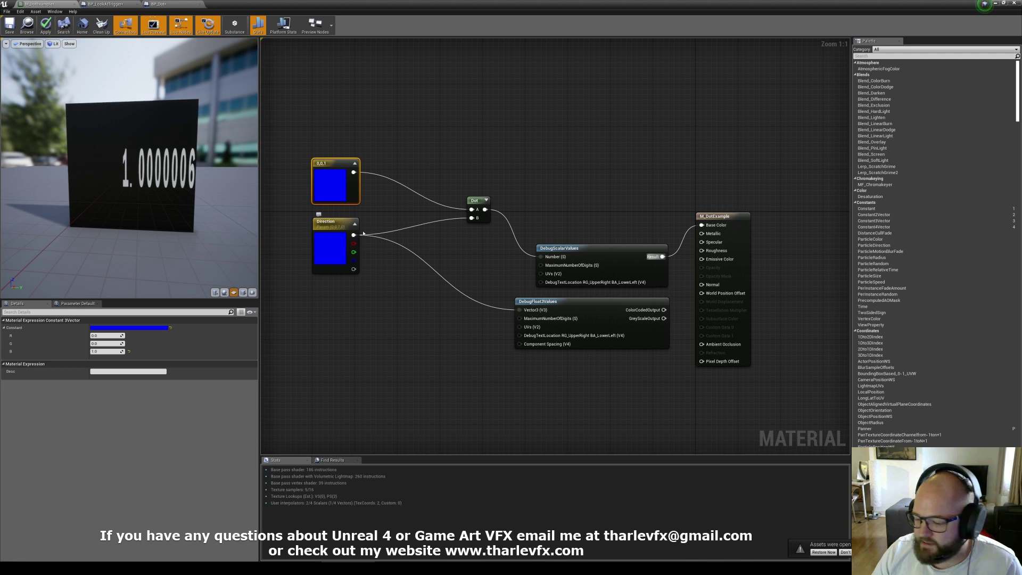
pyautogui.click(335, 242)
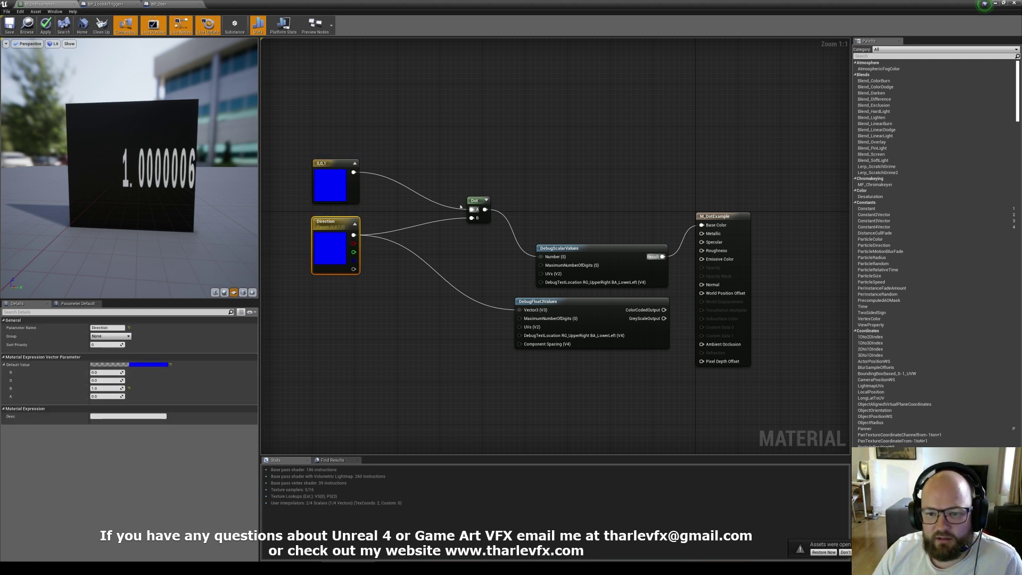
# Set the Direction parameter's default to R 1 and B 0, and check the preview's orientation against the world axes
pyautogui.click(111, 372)
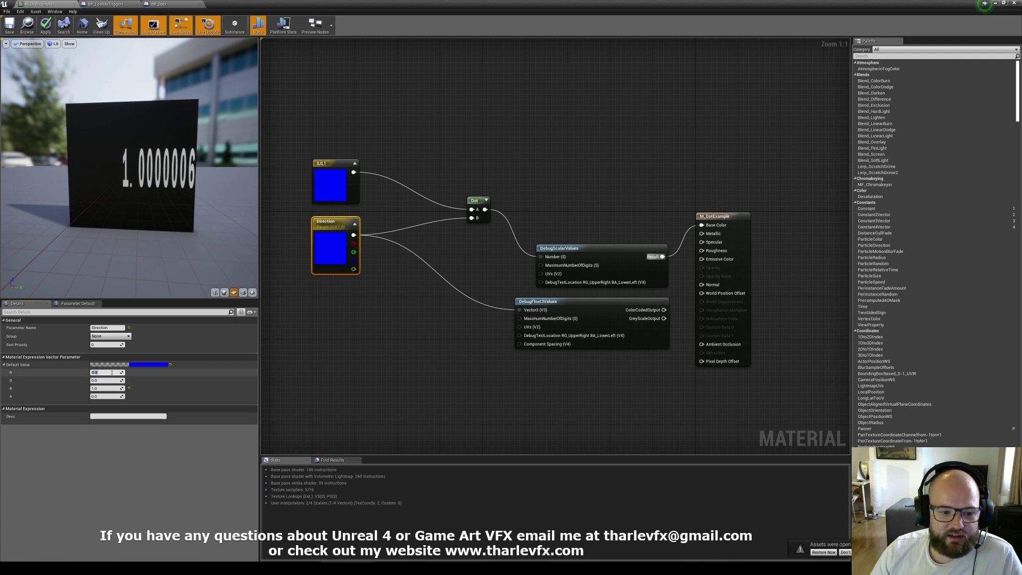
pyautogui.write('1')
pyautogui.press('Tab')
pyautogui.press('Tab')
pyautogui.write('0')
pyautogui.press('Return')
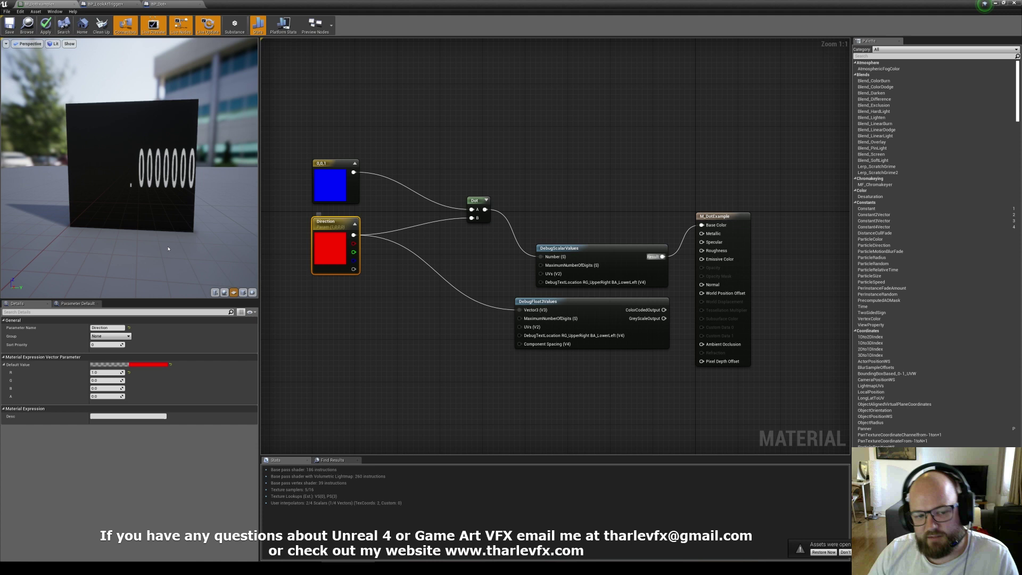
pyautogui.moveTo(168, 249); pyautogui.dragTo(28, 291)
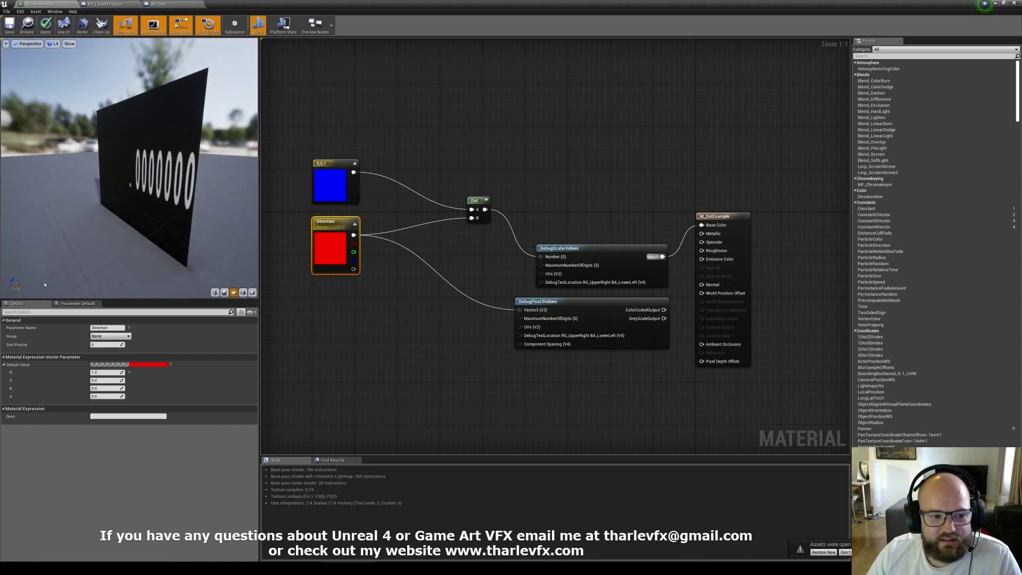
pyautogui.moveTo(44, 285); pyautogui.dragTo(41, 284)
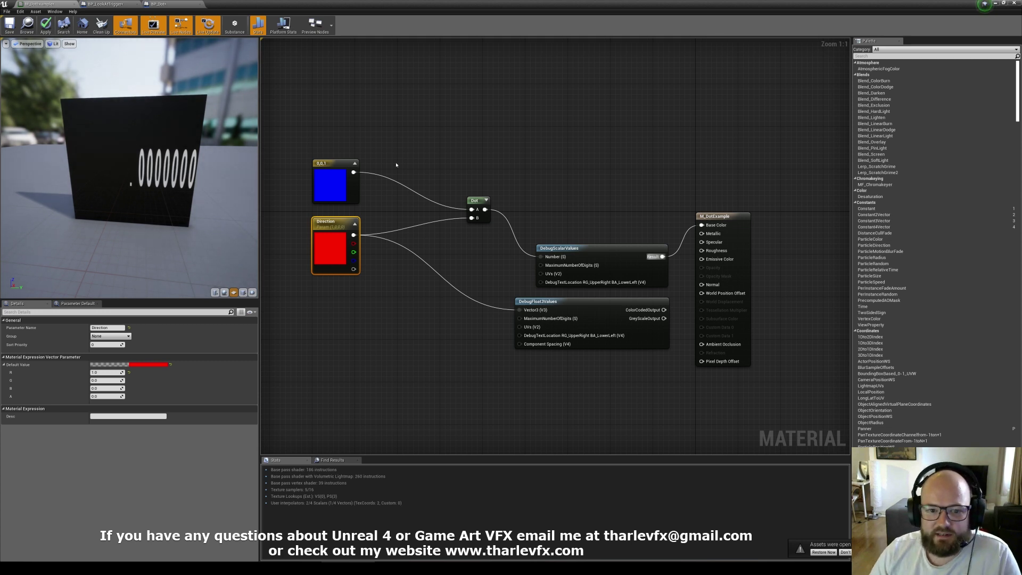
# Set the Direction parameter's default to R 0 and B -1, and compare it with the 0,0,1 constant
pyautogui.click(111, 372)
pyautogui.write('0')
pyautogui.press('Tab')
pyautogui.press('Tab')
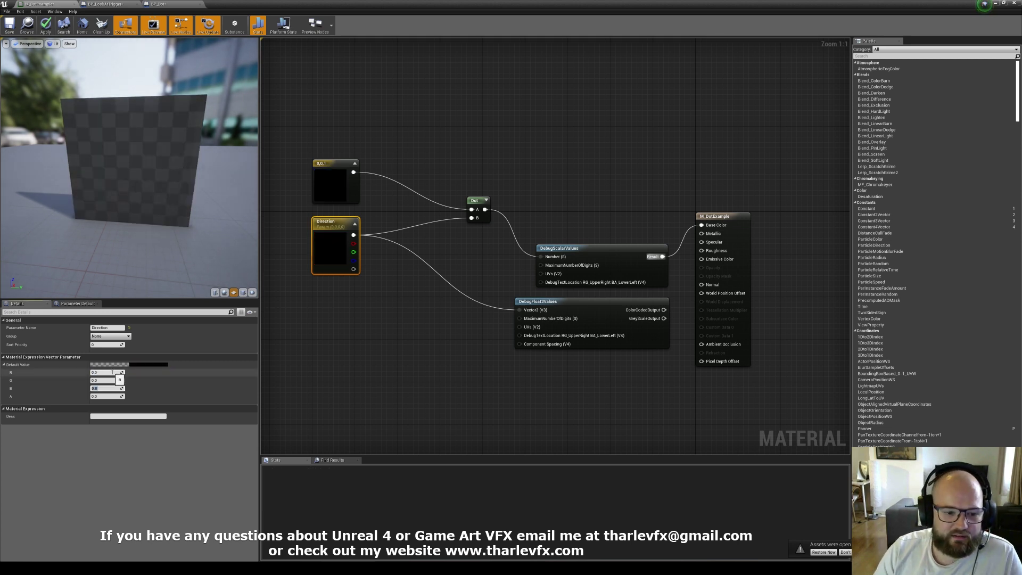
pyautogui.write('-1')
pyautogui.press('Return')
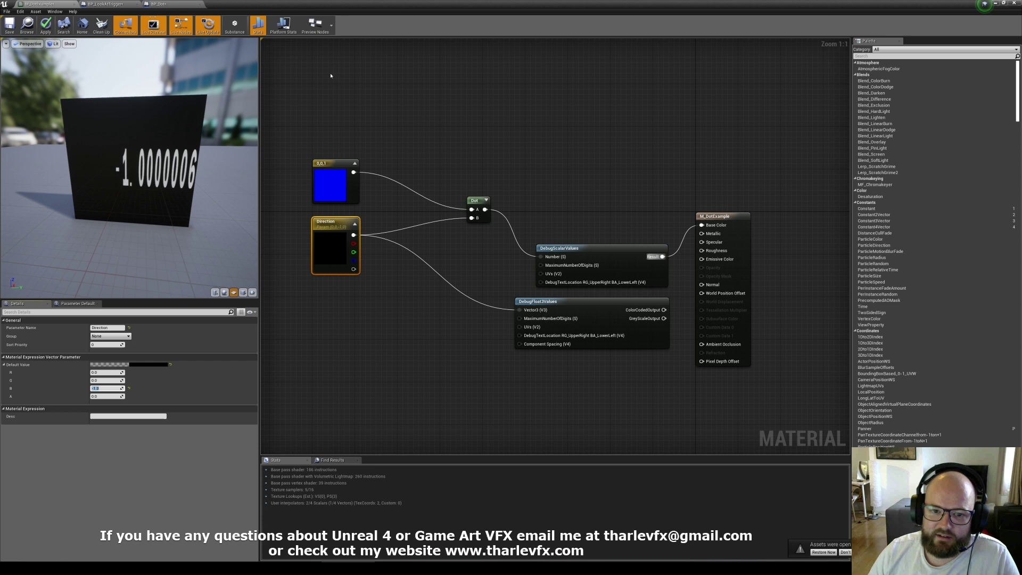
pyautogui.click(334, 181)
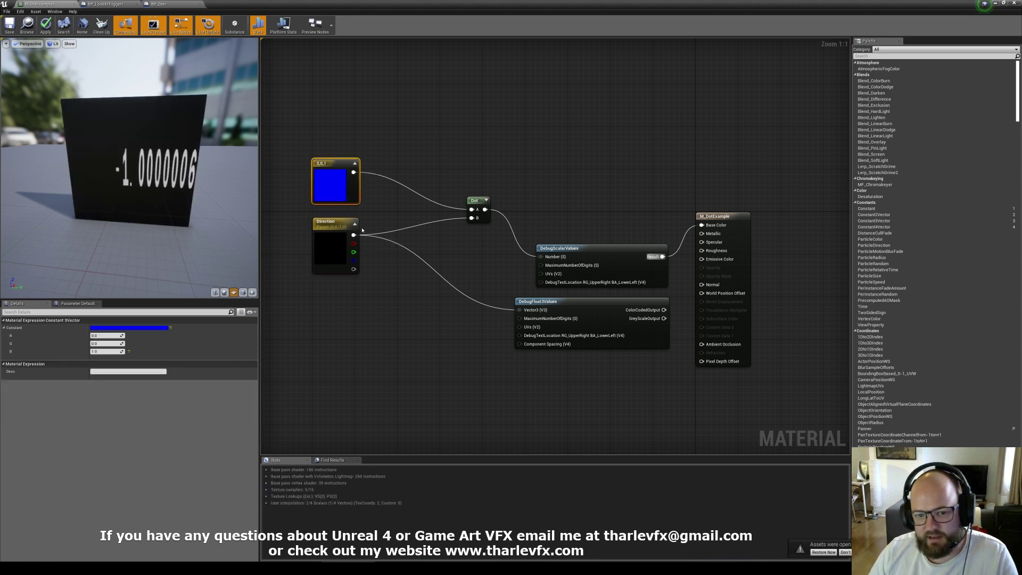
pyautogui.click(332, 247)
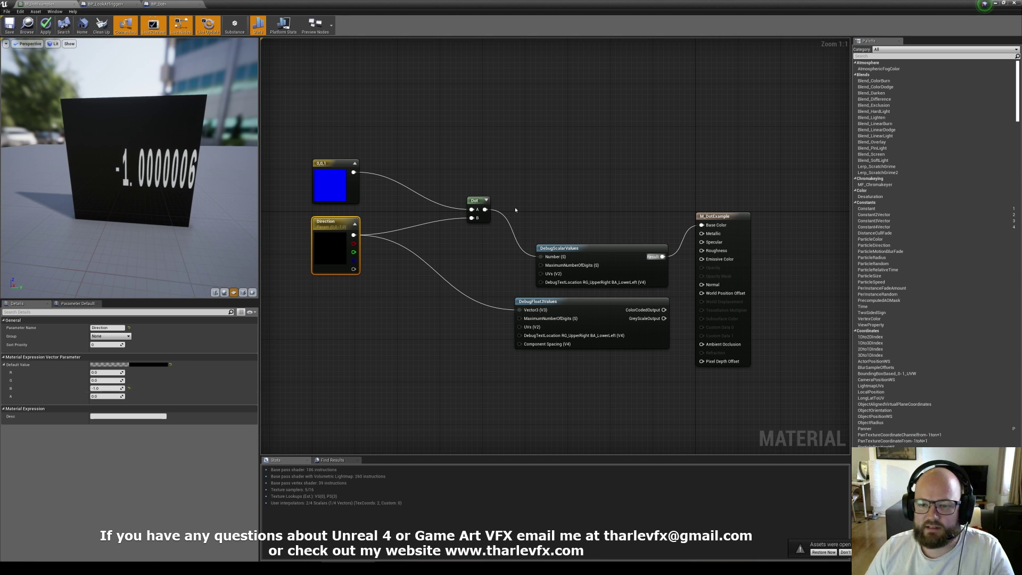
# Connect the Dot output directly to Base Color and set the Direction parameter's default to G 1 and B 0
pyautogui.moveTo(485, 209); pyautogui.dragTo(702, 224)
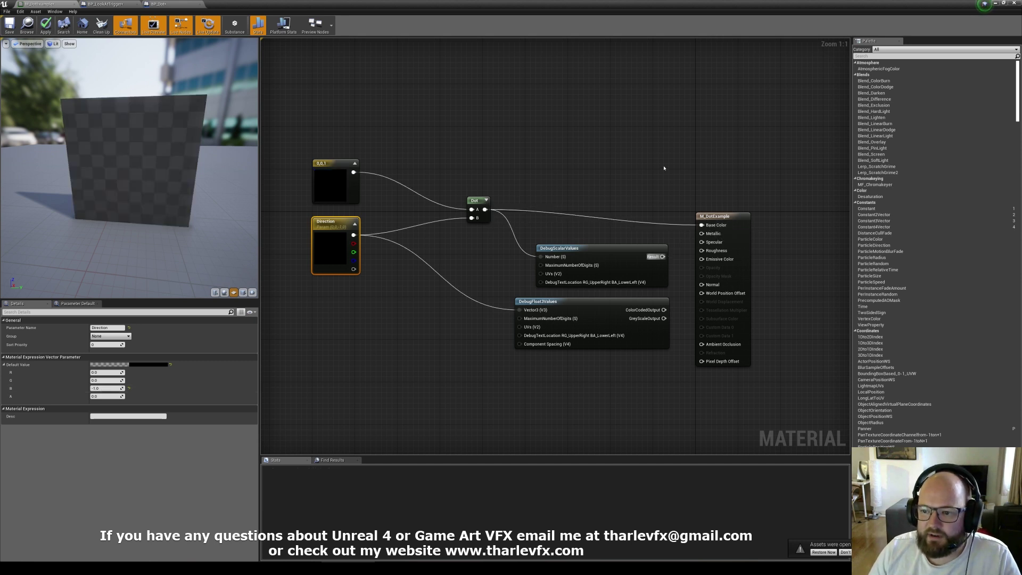
pyautogui.click(294, 222)
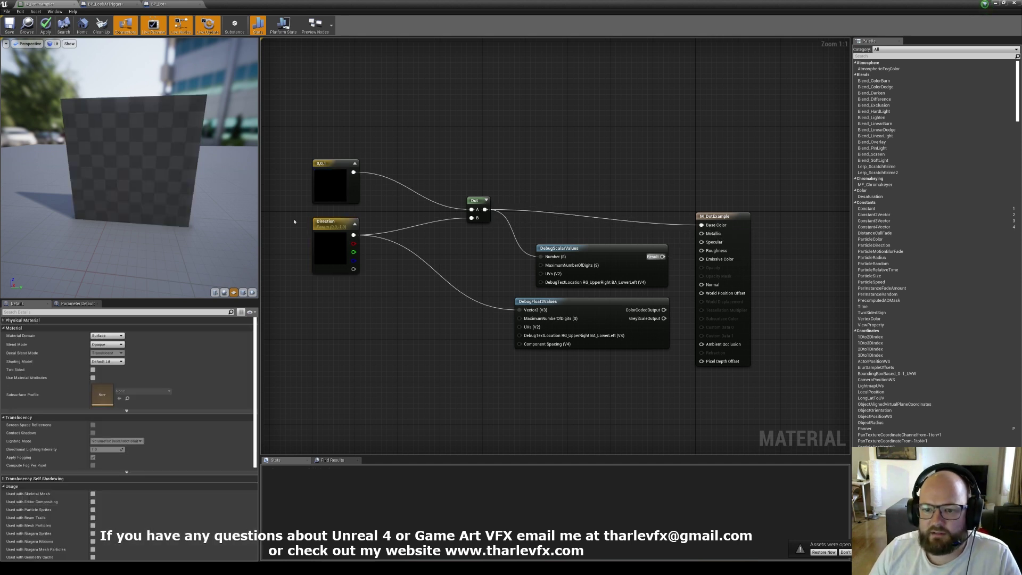
pyautogui.click(329, 245)
pyautogui.click(110, 380)
pyautogui.write('1')
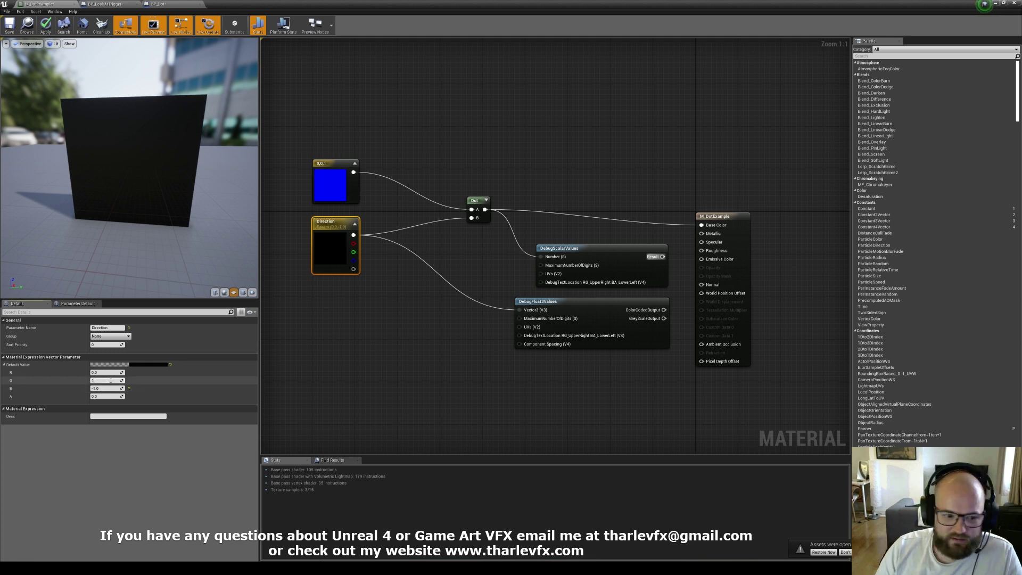
pyautogui.press('Tab')
pyautogui.write('0')
pyautogui.press('Tab')
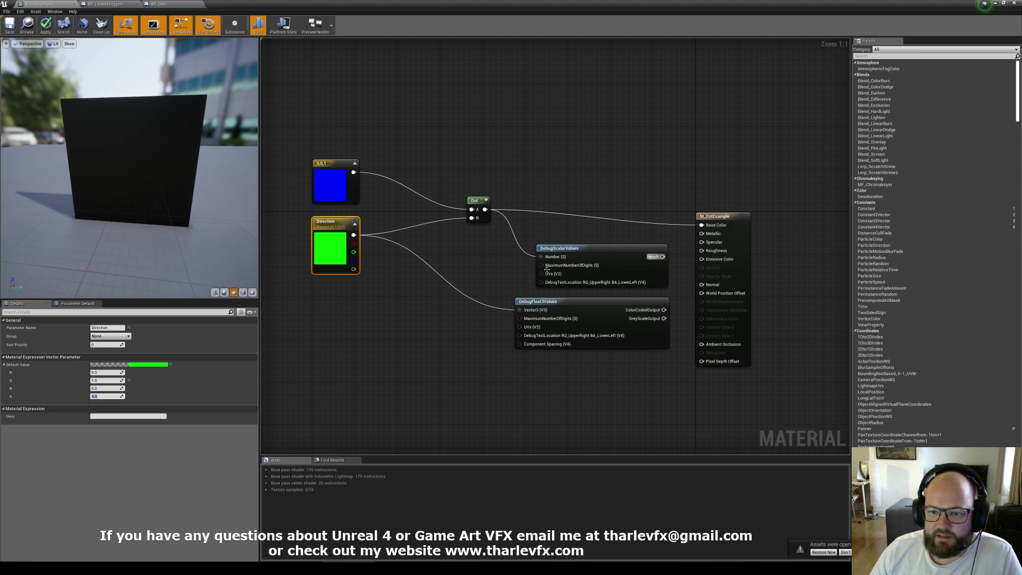
# Set the Direction parameter's default to G 0 and B -1, and connect the DebugScalarValues result to Base Color
pyautogui.click(108, 380)
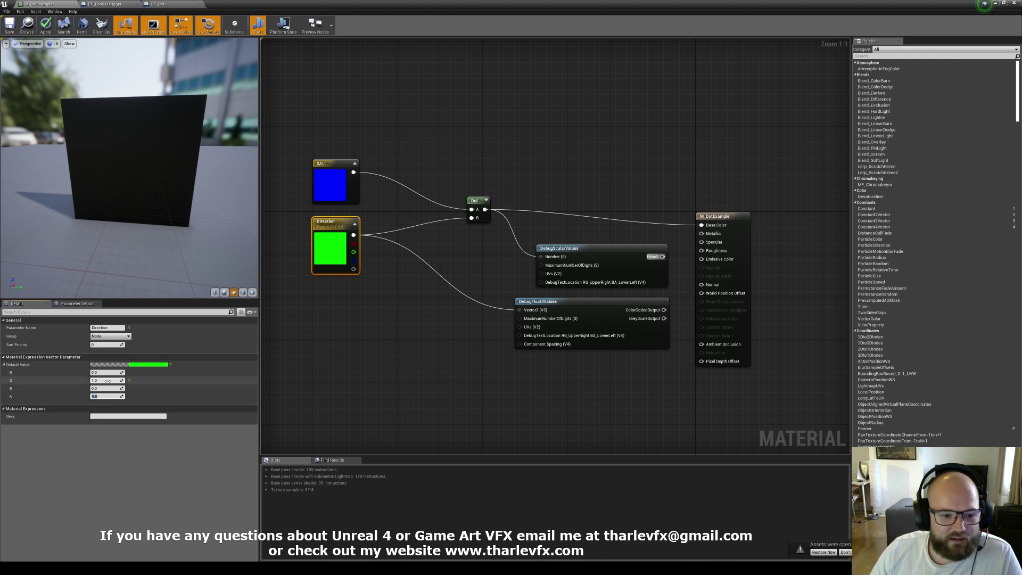
pyautogui.write('0')
pyautogui.press('Tab')
pyautogui.write('-1')
pyautogui.press('Tab')
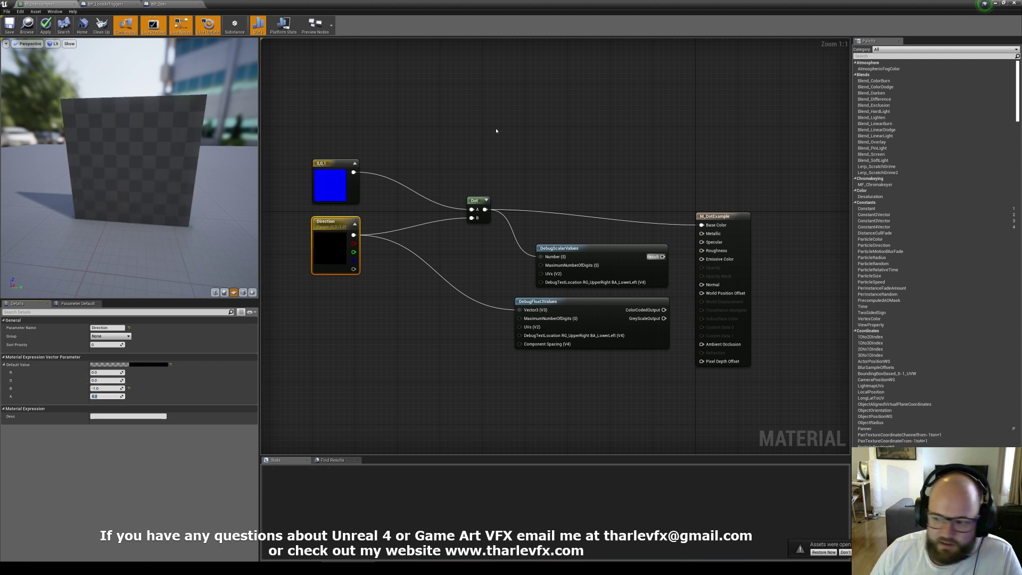
pyautogui.click(659, 152)
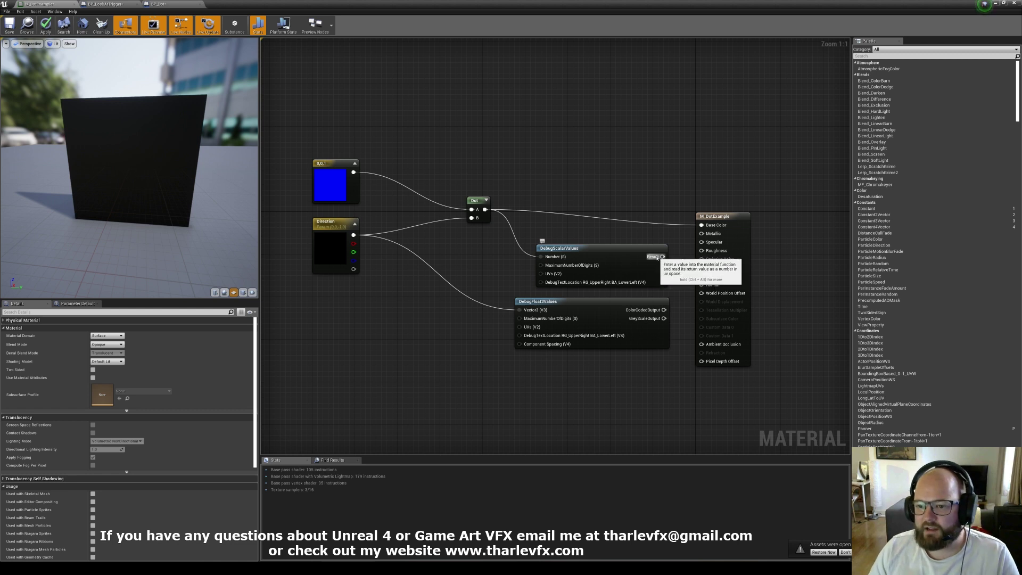
pyautogui.moveTo(662, 256); pyautogui.dragTo(702, 225)
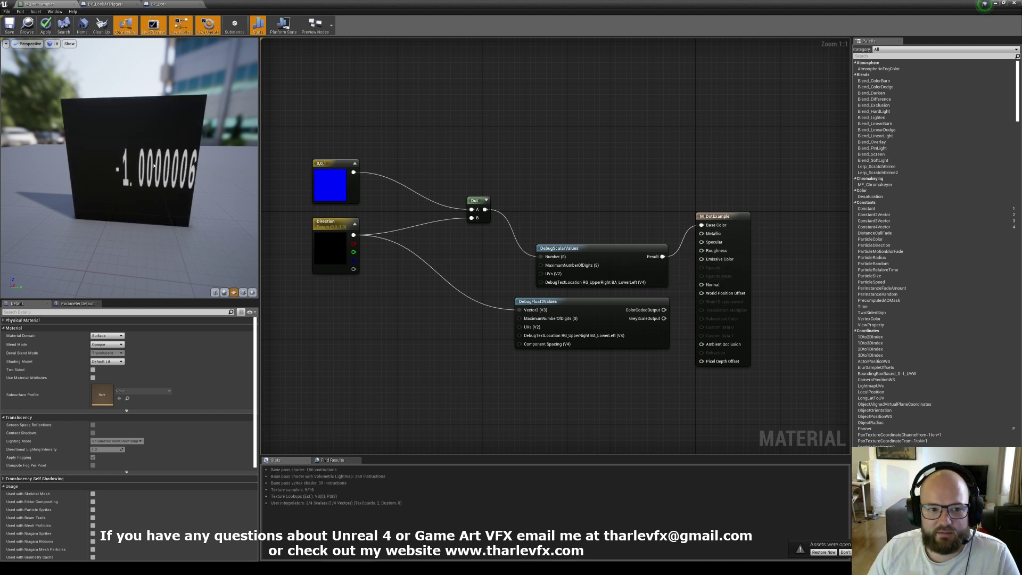
# Insert an Abs node between the Dot output and Base Color, and preview the material on a sphere
pyautogui.moveTo(485, 209); pyautogui.dragTo(701, 225)
pyautogui.write('abs')
pyautogui.press('Return')
pyautogui.click(579, 189)
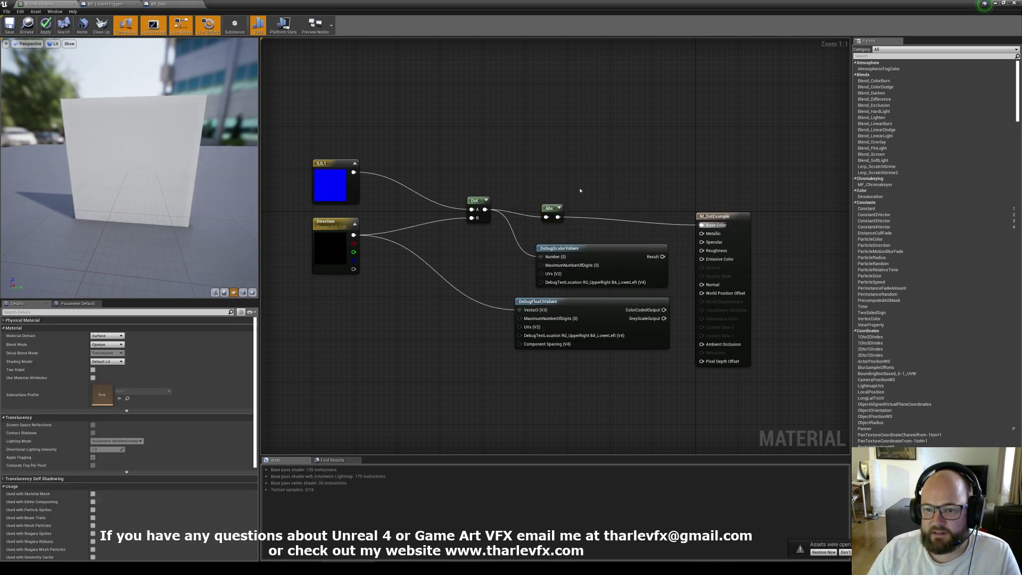
pyautogui.moveTo(576, 190); pyautogui.dragTo(526, 230)
pyautogui.click(605, 189)
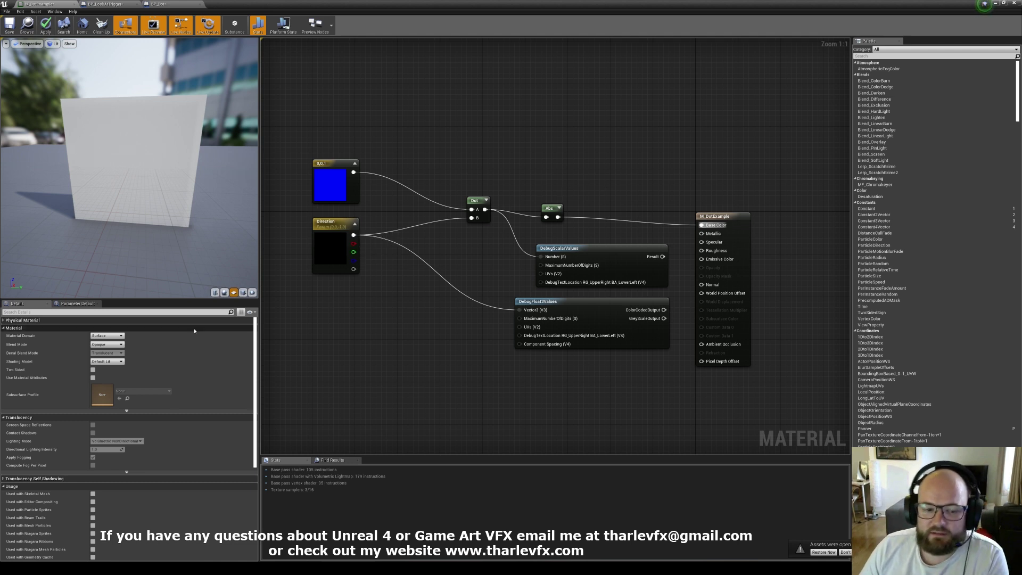
pyautogui.click(224, 292)
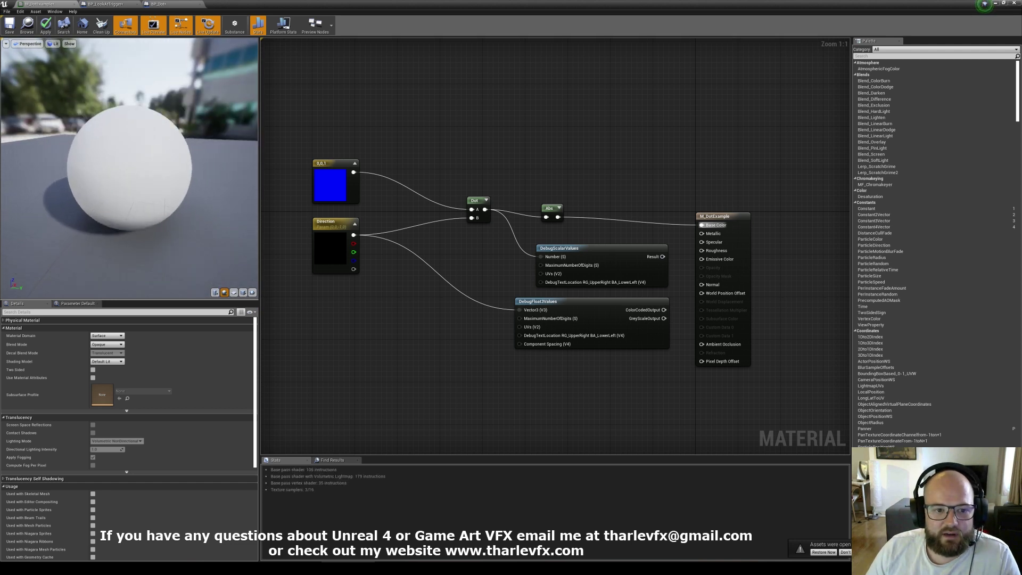
pyautogui.moveTo(552, 209); pyautogui.dragTo(558, 212)
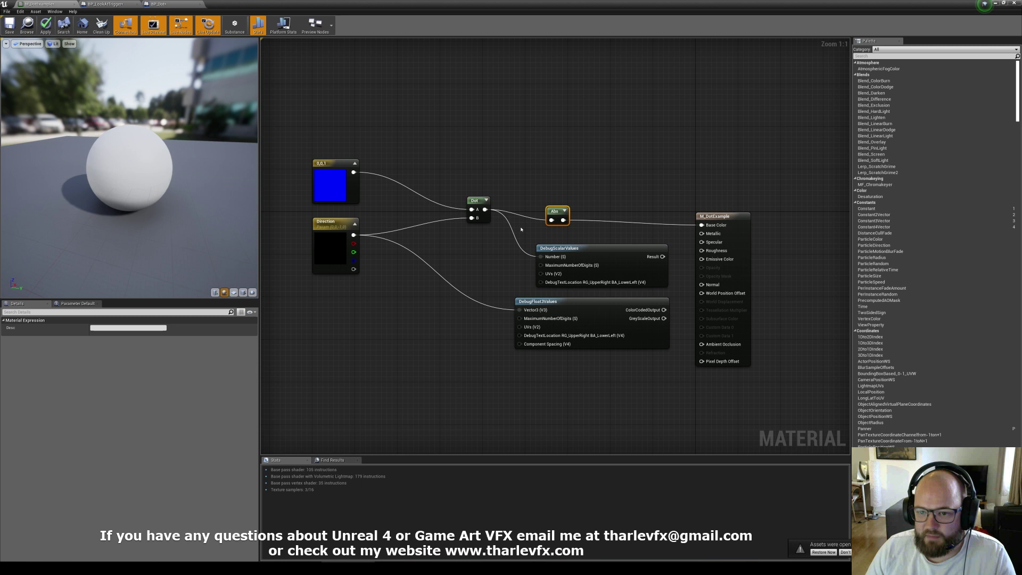
# Connect the DebugScalarValues result to Base Color and switch the preview mesh to the plane
pyautogui.moveTo(663, 256); pyautogui.dragTo(702, 225)
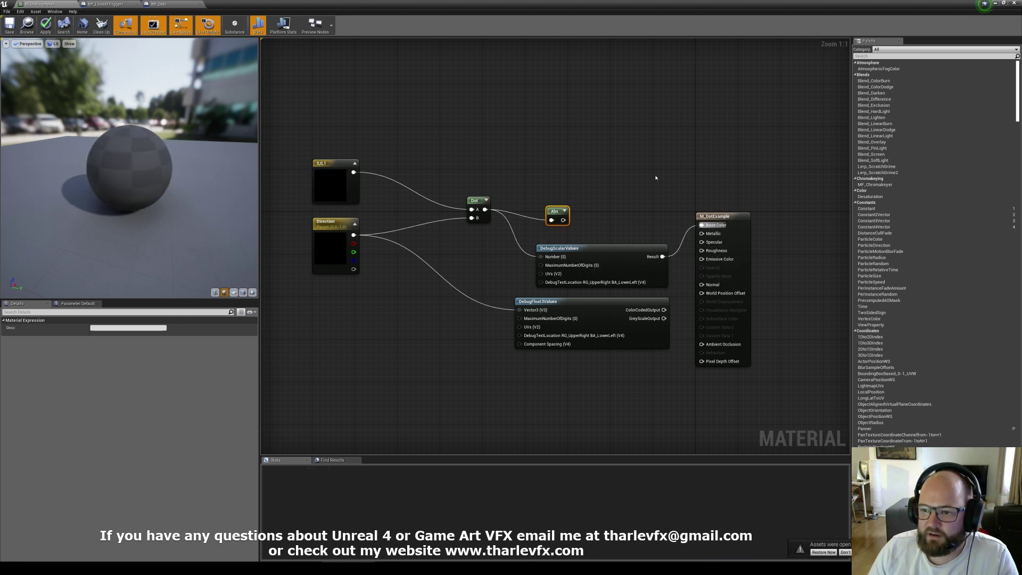
pyautogui.click(654, 176)
pyautogui.click(234, 292)
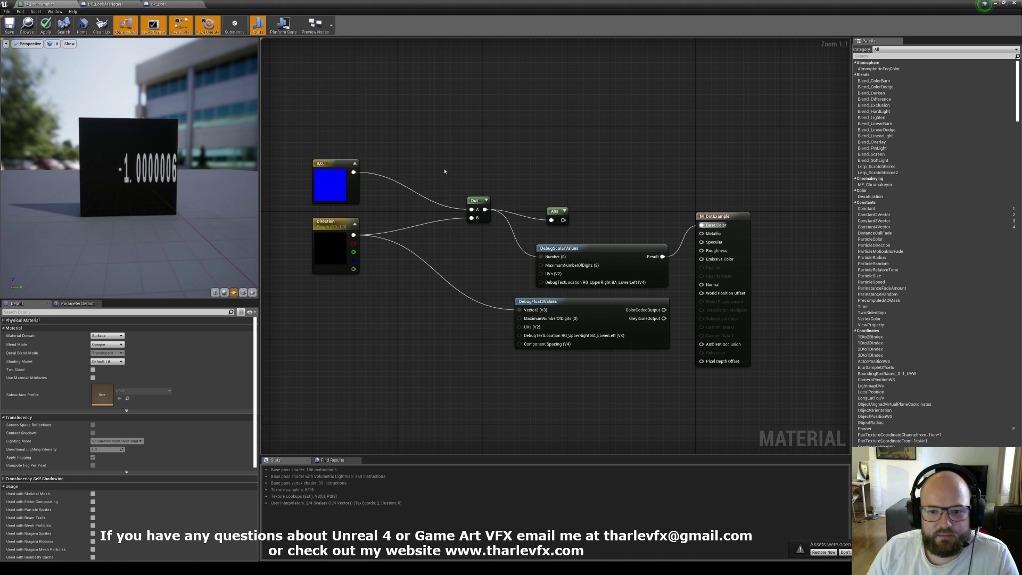
# Delete the Abs node and set the Direction parameter's default B value to -2
pyautogui.click(556, 210)
pyautogui.press('Delete')
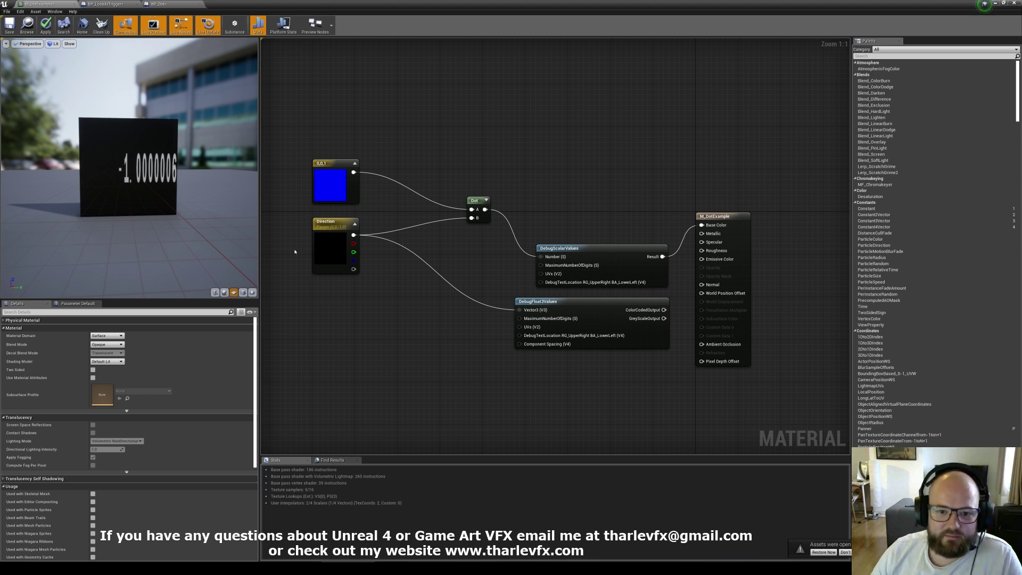
pyautogui.click(330, 250)
pyautogui.click(111, 388)
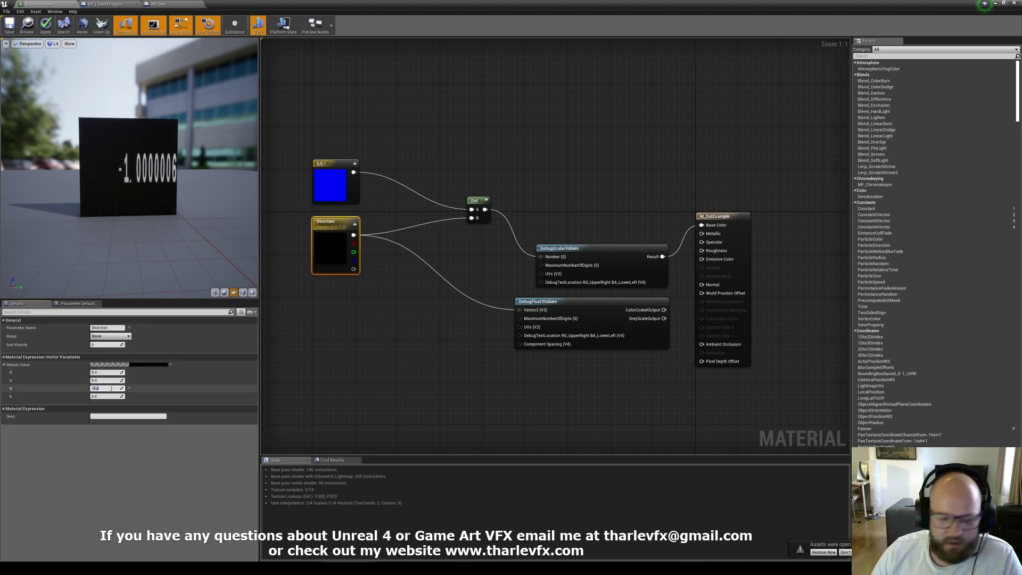
pyautogui.write('-2')
pyautogui.press('Return')
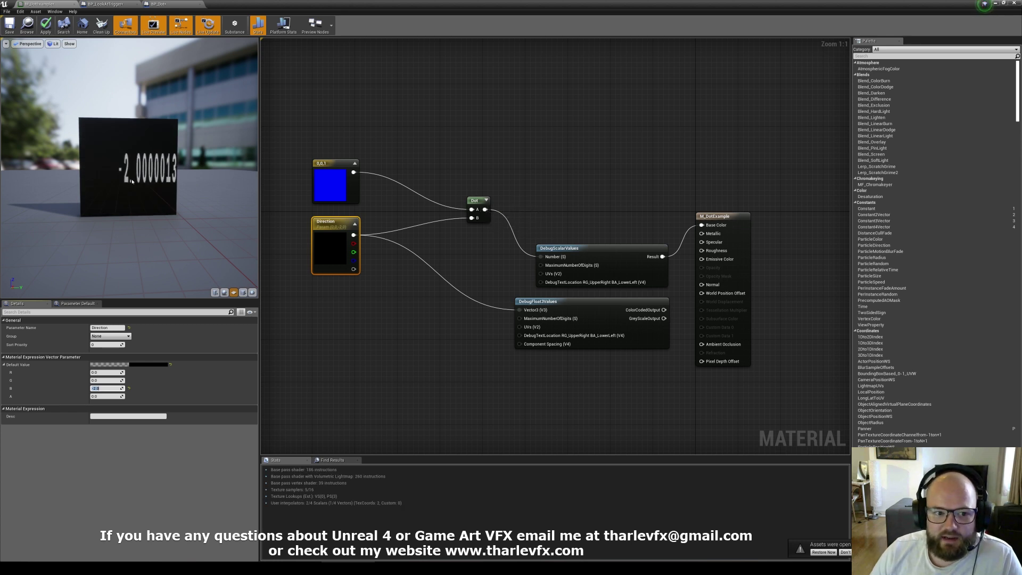
pyautogui.click(475, 201)
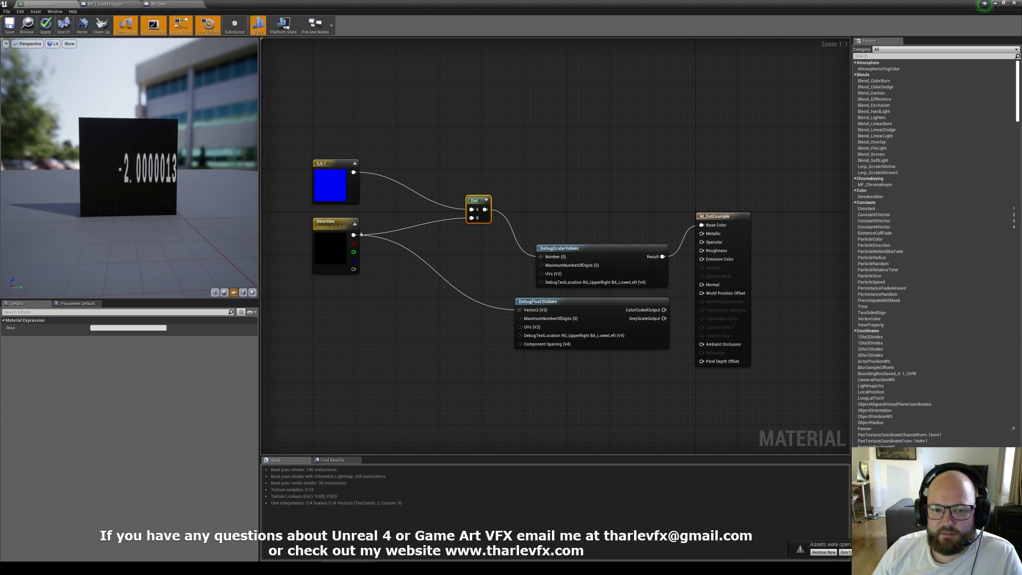
# Switch to the level editor and undo the recent changes to restore BP_Dot and the two arrow actors
pyautogui.click(995, 4)
pyautogui.moveTo(353, 249); pyautogui.dragTo(305, 249, button='right')
pyautogui.moveTo(383, 271); pyautogui.dragTo(374, 271, button='right')
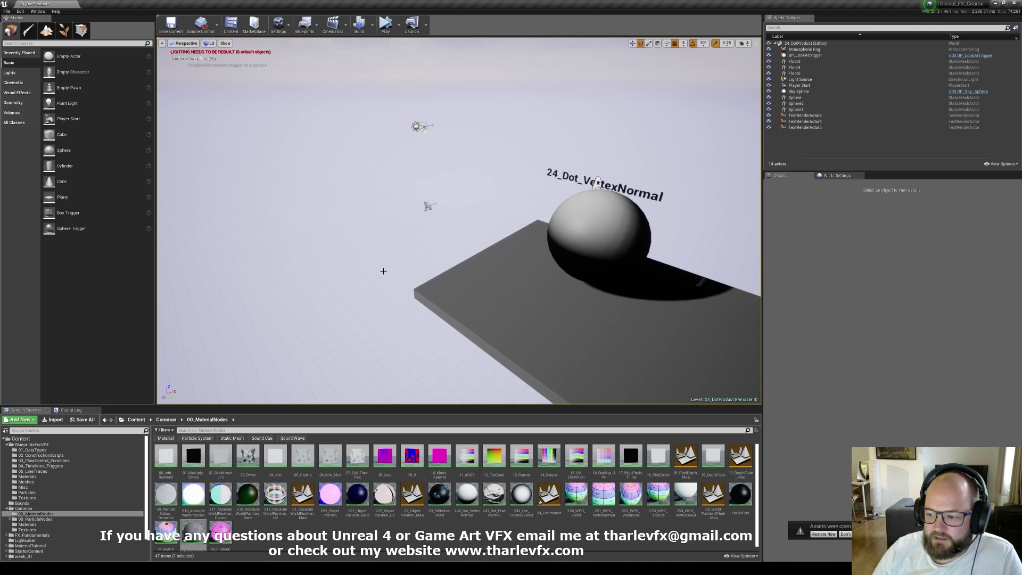
pyautogui.hotkey('ctrl', 'z')
pyautogui.hotkey('ctrl', 'z')
pyautogui.hotkey('ctrl', 'z')
pyautogui.hotkey('ctrl', 'z')
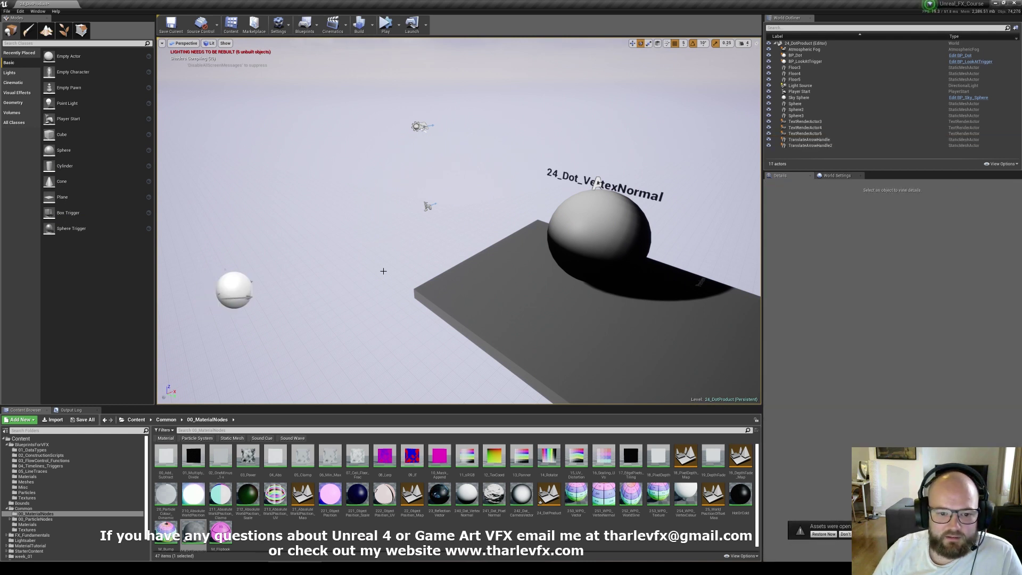
# Select TranslateArrowHandle2 and lengthen it by scaling it up along its X axis, and view both arrows with the dot value
pyautogui.moveTo(589, 261); pyautogui.dragTo(510, 261, button='right')
pyautogui.press('w')
pyautogui.click(529, 234)
pyautogui.press('r')
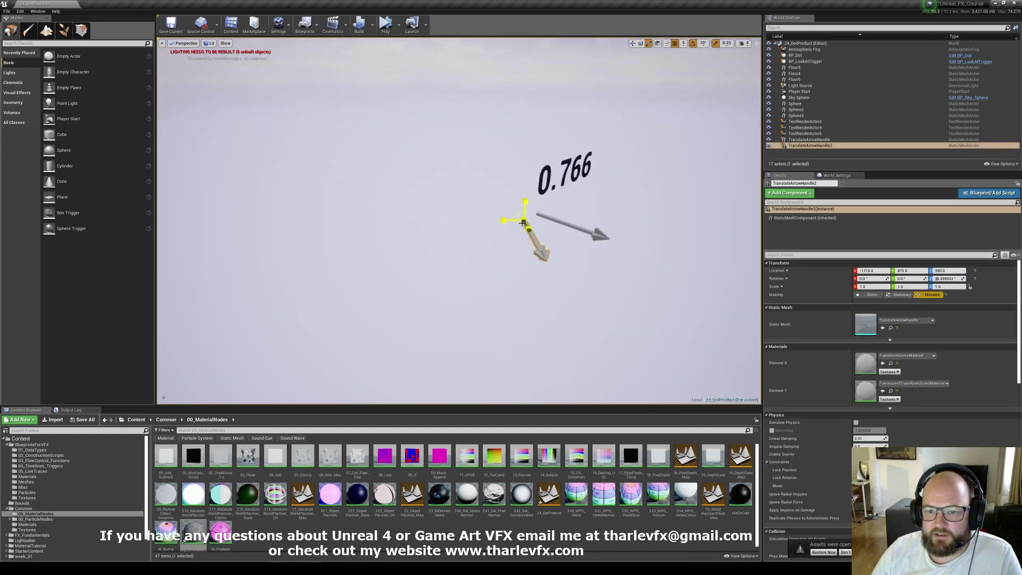
pyautogui.moveTo(530, 233); pyautogui.dragTo(565, 298)
pyautogui.press('d')
pyautogui.moveTo(508, 254)
pyautogui.mouseDown(button='right')
pyautogui.moveTo(441, 249)
pyautogui.moveTo(506, 248)
pyautogui.mouseUp(button='right')
pyautogui.press('w')
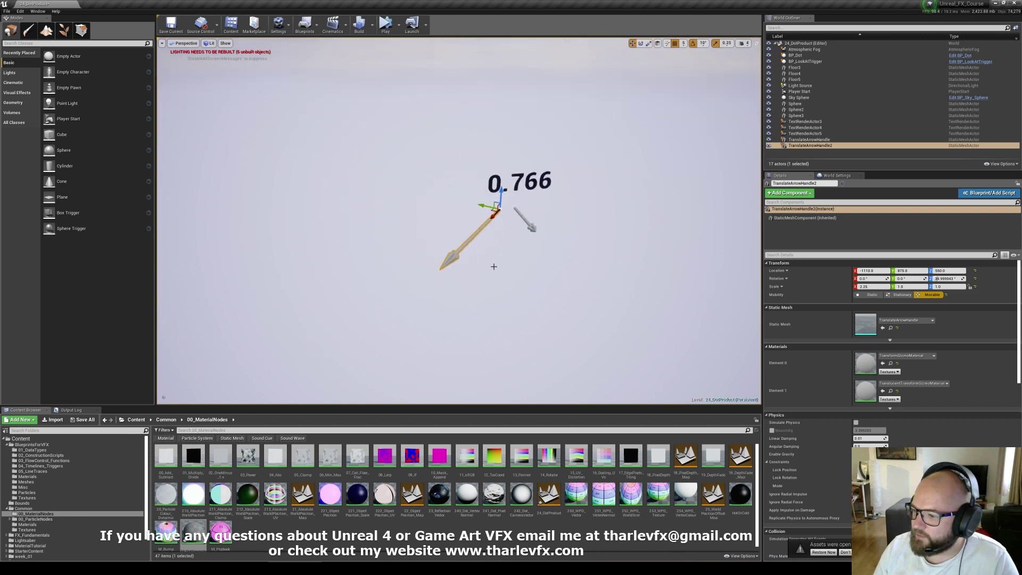
pyautogui.moveTo(497, 270); pyautogui.dragTo(519, 279, button='right')
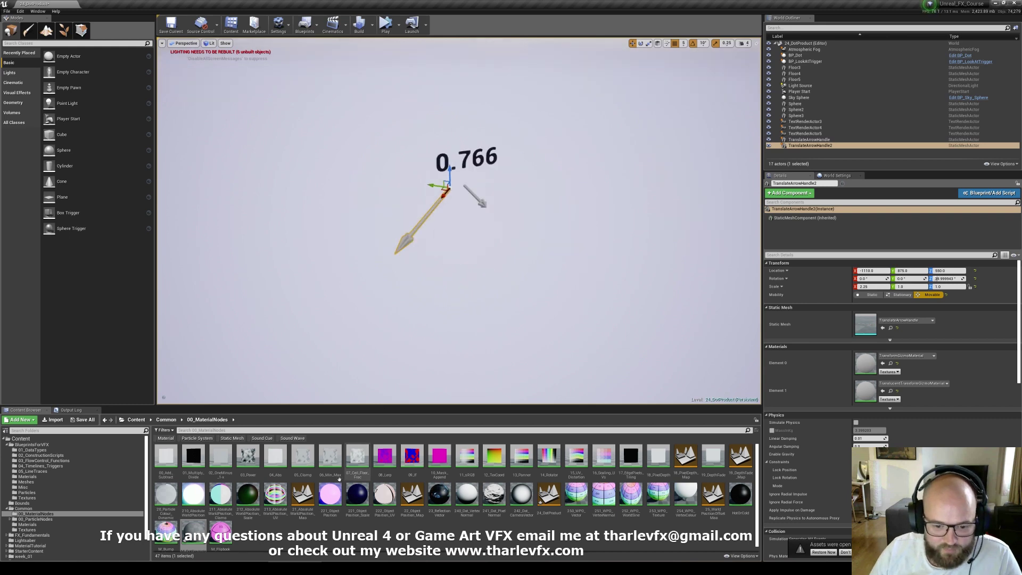
# Reopen the M_DotExample material in the material editor
pyautogui.click(192, 533)
pyautogui.doubleClick(193, 480)
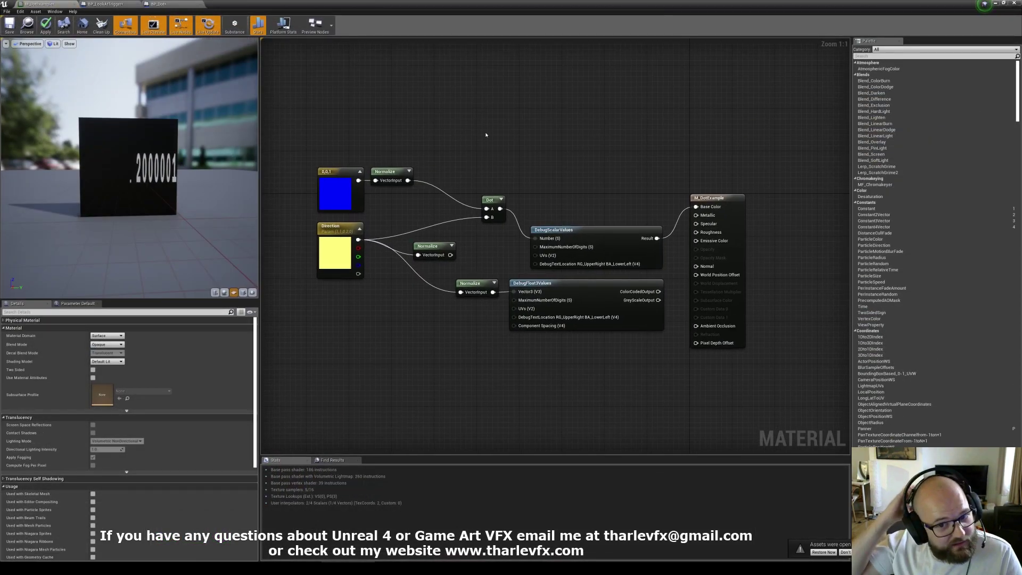
# Try to display the normalized 0,0,1 vector by connecting its Normalize output to the Number input of DebugScalarValues
pyautogui.click(181, 4)
pyautogui.click(54, 4)
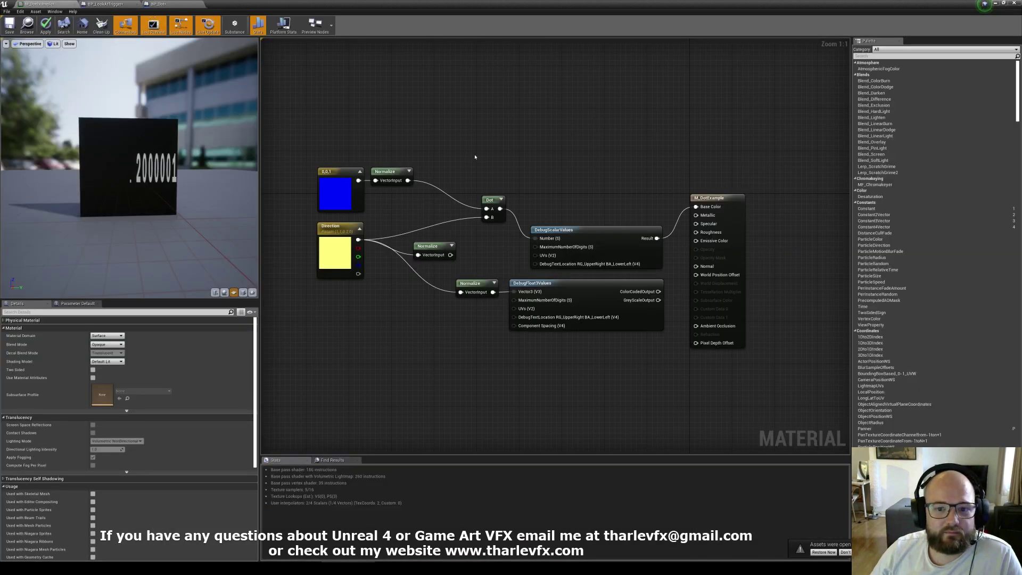
pyautogui.click(397, 173)
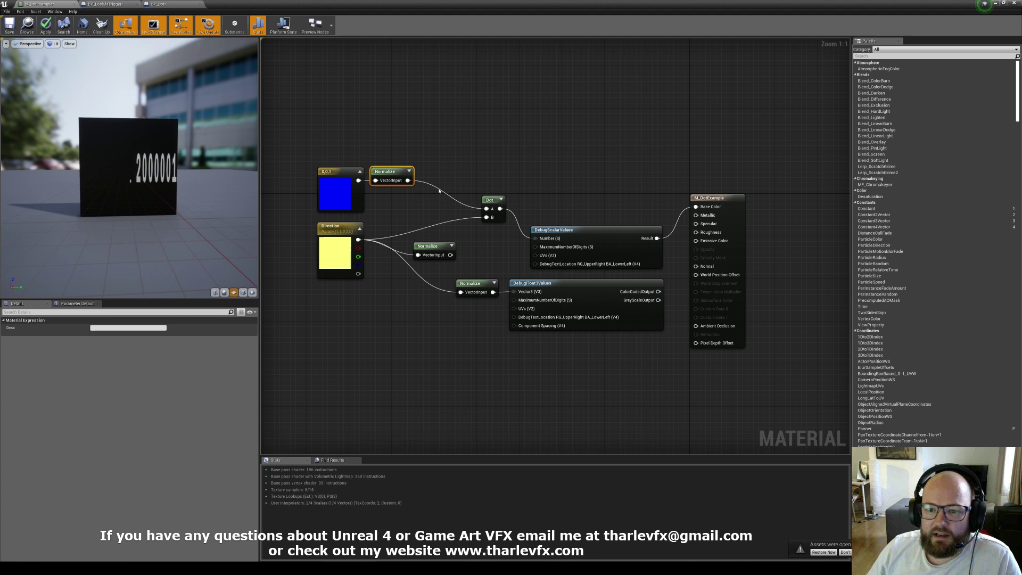
pyautogui.moveTo(408, 180); pyautogui.dragTo(535, 238)
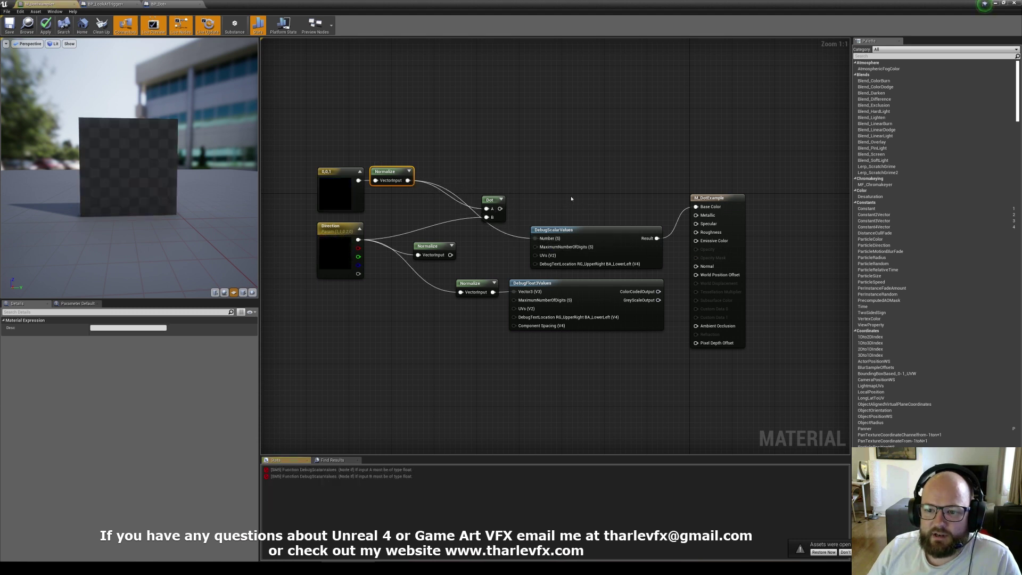
pyautogui.click(571, 199)
pyautogui.moveTo(612, 246); pyautogui.dragTo(612, 214)
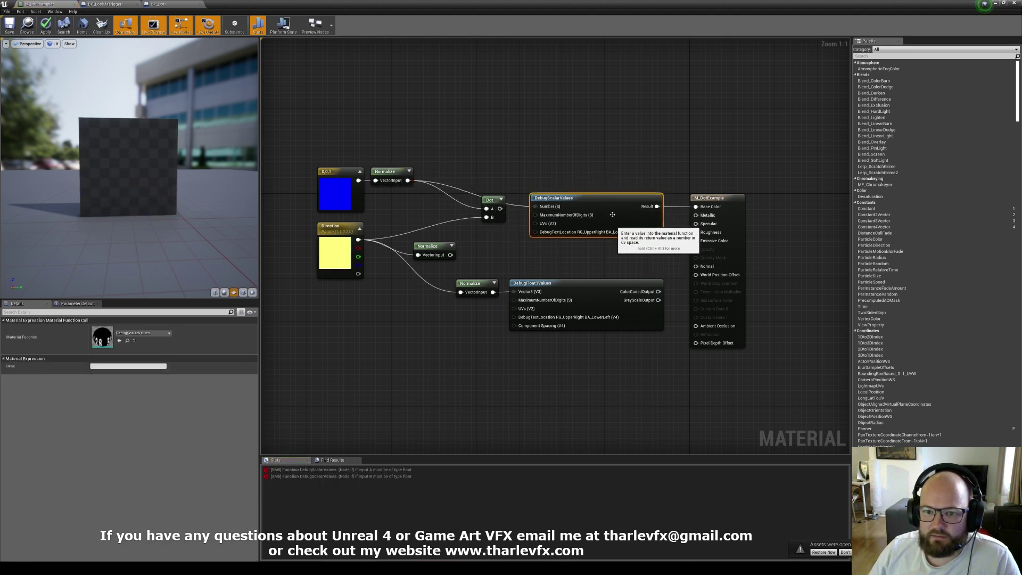
pyautogui.click(449, 164)
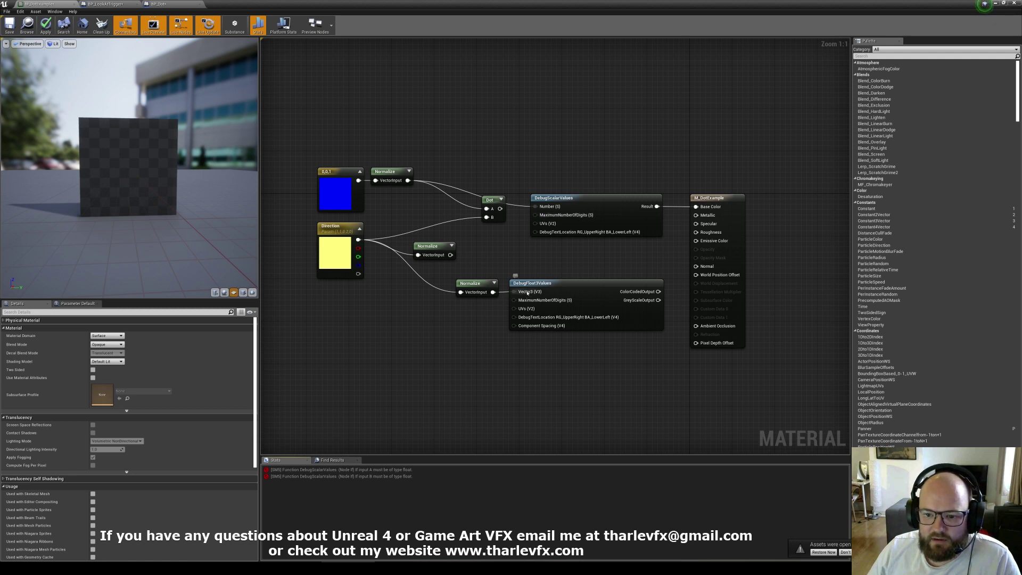
# Feed the normalized 0,0,1 vector into DebugFloat3Values, connect its ColorCodedOutput to Base Color, and view the result on the preview cube
pyautogui.moveTo(592, 203); pyautogui.dragTo(576, 241)
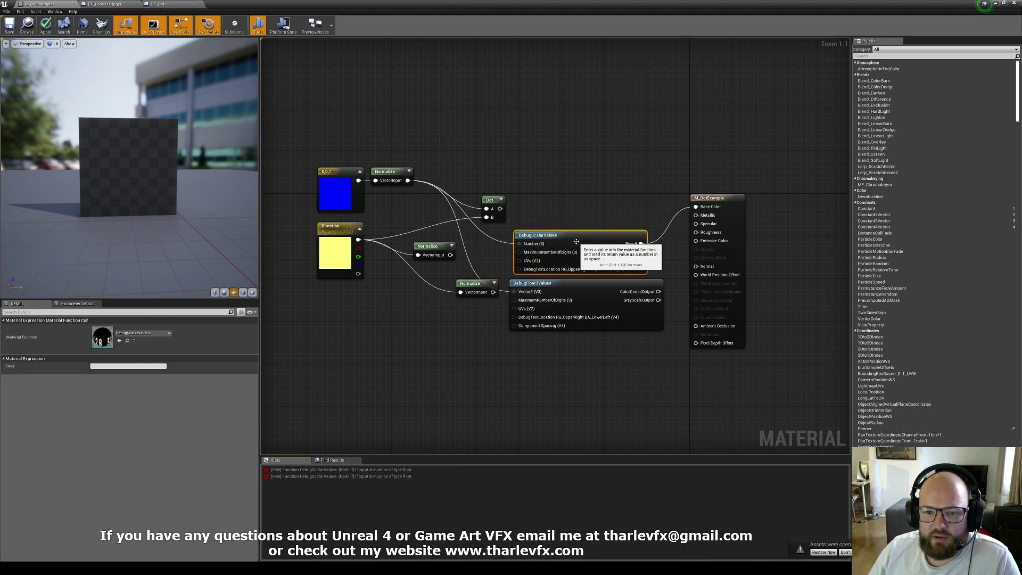
pyautogui.moveTo(146, 206); pyautogui.dragTo(146, 197)
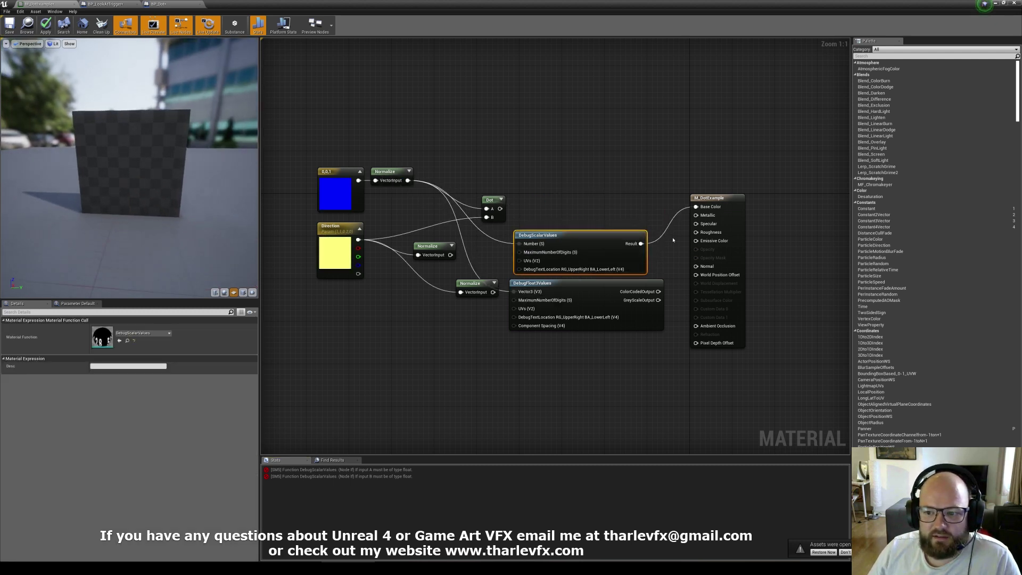
pyautogui.moveTo(696, 207); pyautogui.dragTo(658, 292)
pyautogui.click(615, 187)
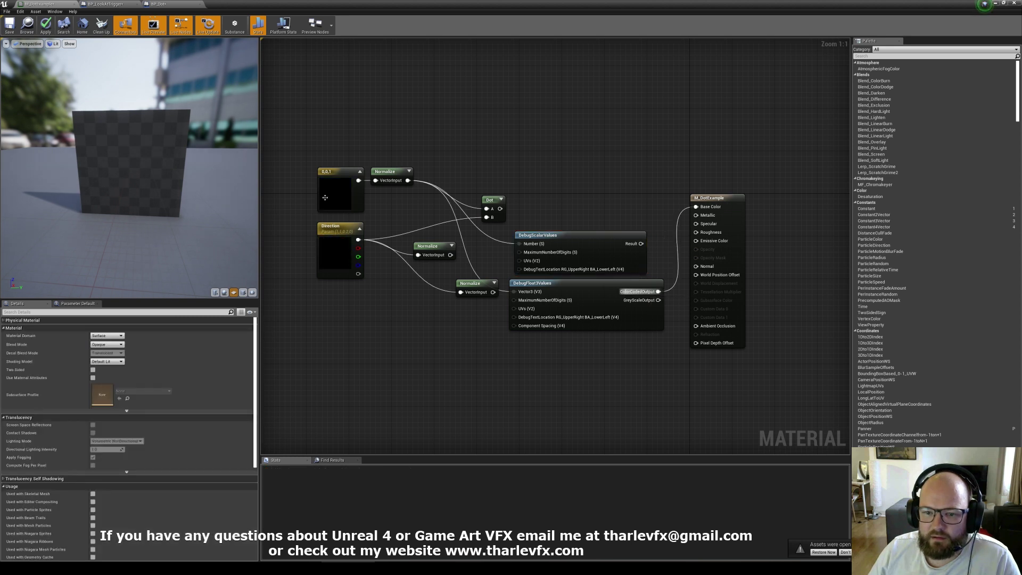
pyautogui.moveTo(169, 172)
pyautogui.mouseDown(button='right')
pyautogui.moveTo(169, 163)
pyautogui.moveTo(169, 183)
pyautogui.moveTo(168, 151)
pyautogui.mouseUp(button='right')
pyautogui.moveTo(105, 151); pyautogui.dragTo(105, 140)
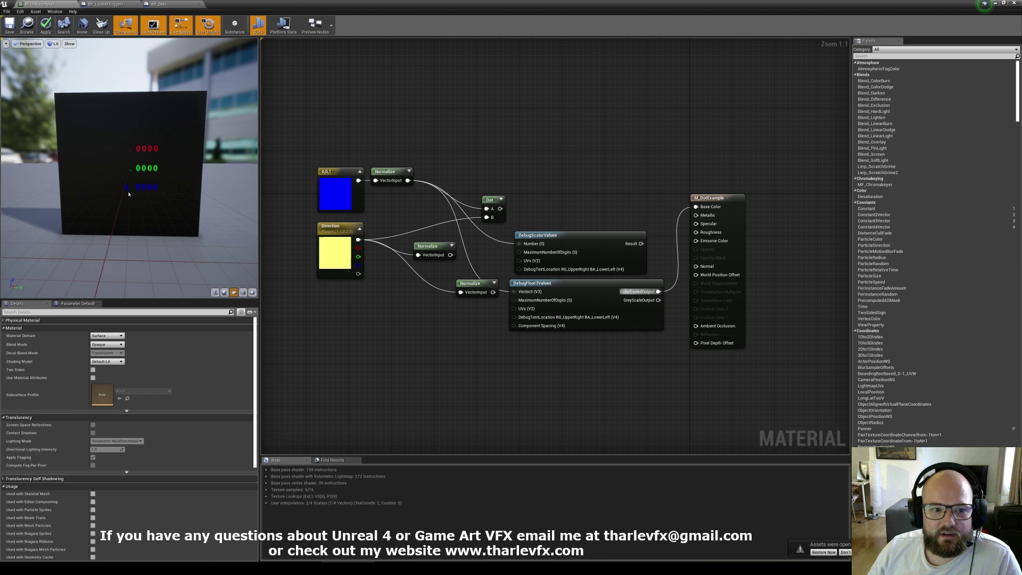
# Feed the raw Direction vector into DebugFloat3Values, and replace it with the Direction vector passed through the upper Normalize node
pyautogui.click(338, 193)
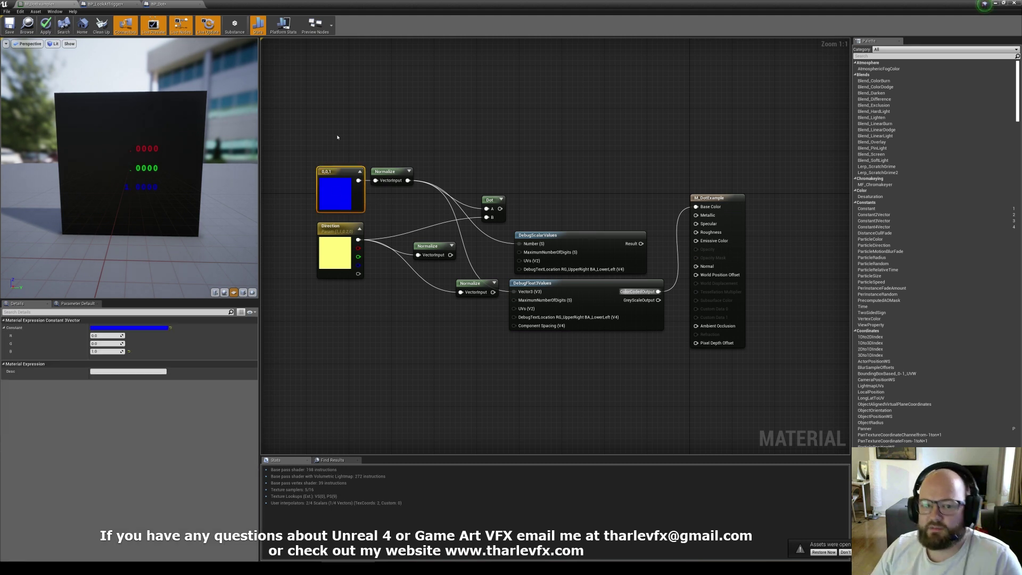
pyautogui.click(349, 262)
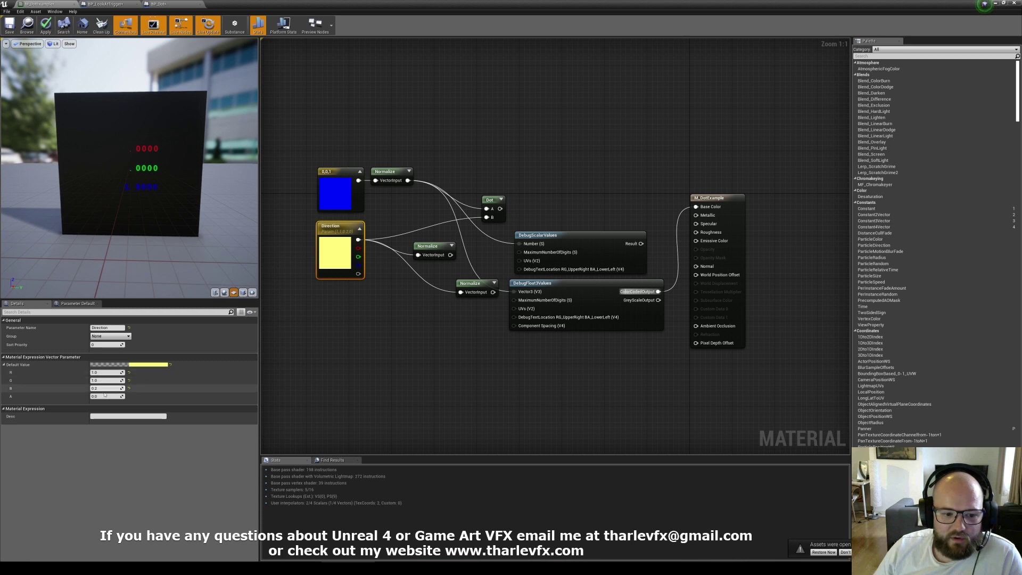
pyautogui.moveTo(492, 291); pyautogui.dragTo(526, 292)
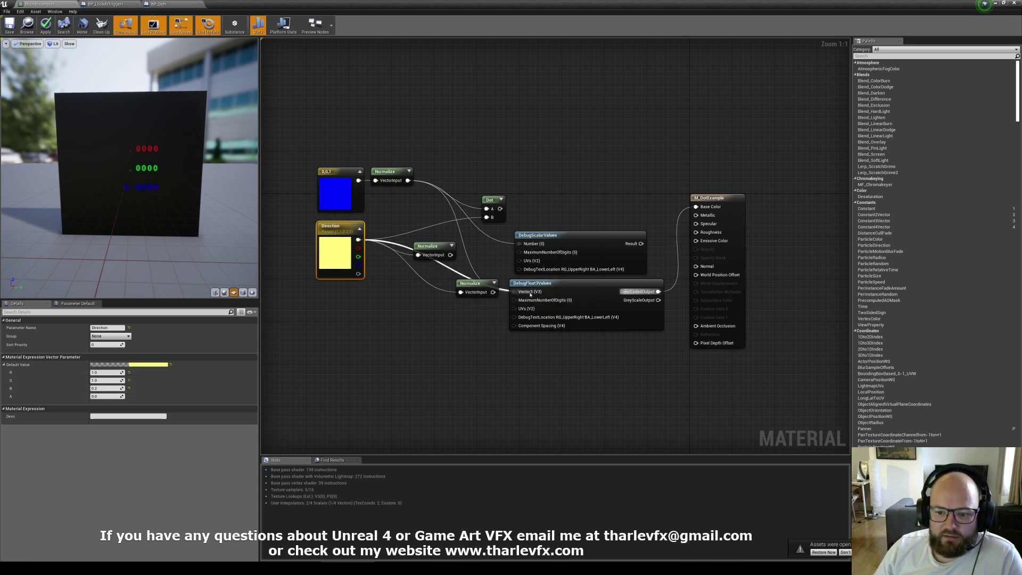
pyautogui.click(584, 284)
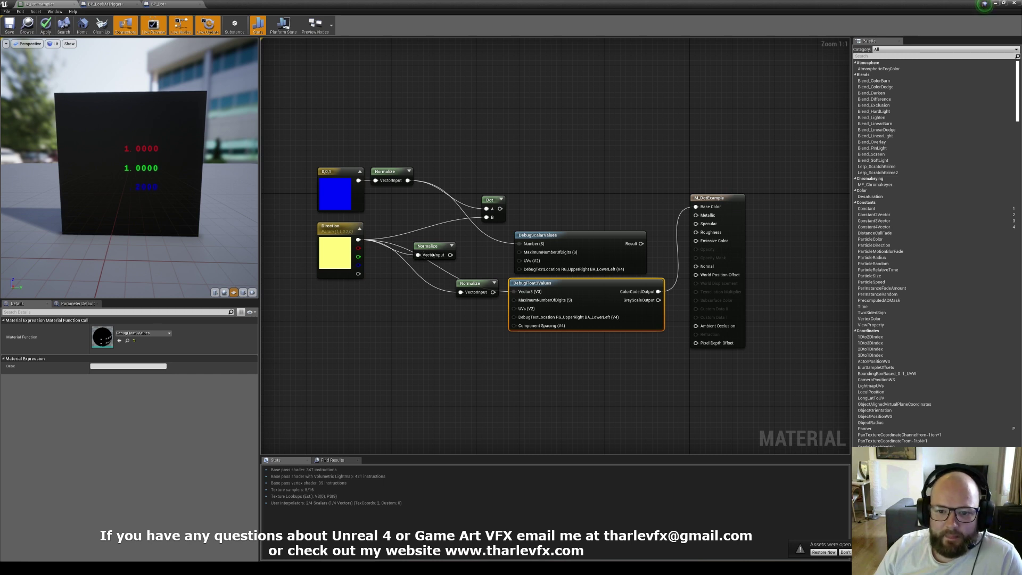
pyautogui.moveTo(451, 255); pyautogui.dragTo(436, 322)
pyautogui.click(464, 289)
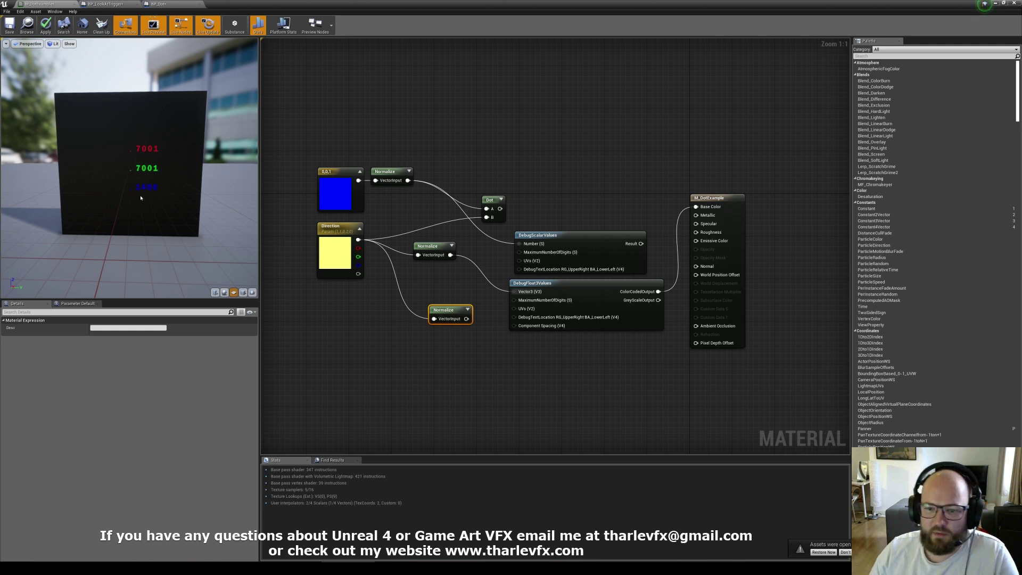
# Show the Dot result through DebugScalarValues in Base Color, and connect the normalized Direction vector to the Dot node's B input
pyautogui.moveTo(526, 243); pyautogui.dragTo(499, 208)
pyautogui.click(650, 243)
pyautogui.moveTo(641, 243); pyautogui.dragTo(696, 206)
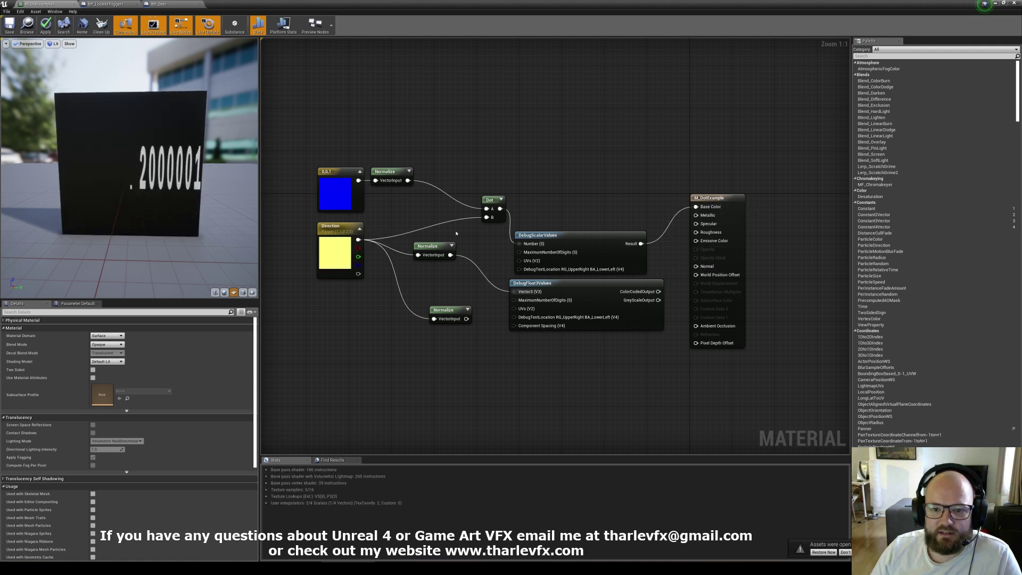
pyautogui.moveTo(451, 255); pyautogui.dragTo(486, 218)
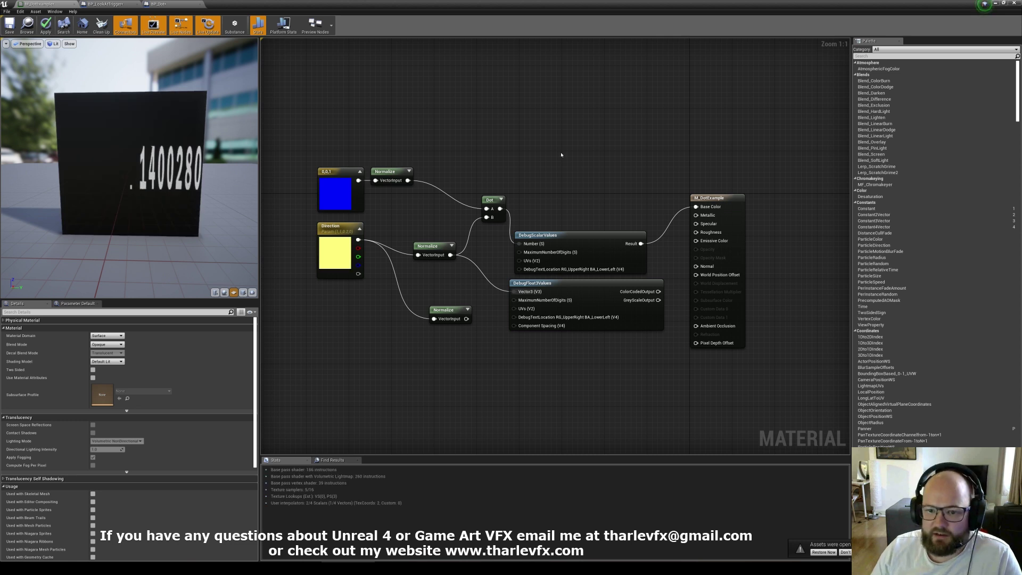
# Tidy the graph by placing the Normalize node beside the Direction parameter and moving the Dot node closer to both Normalize nodes
pyautogui.moveTo(427, 246); pyautogui.dragTo(385, 225)
pyautogui.click(370, 220)
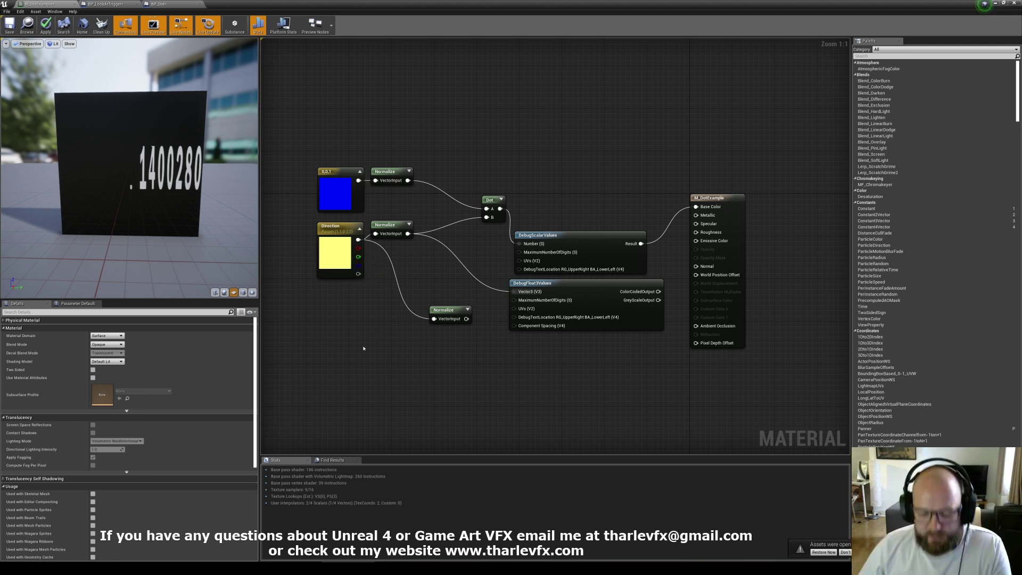
pyautogui.moveTo(491, 200); pyautogui.dragTo(477, 193)
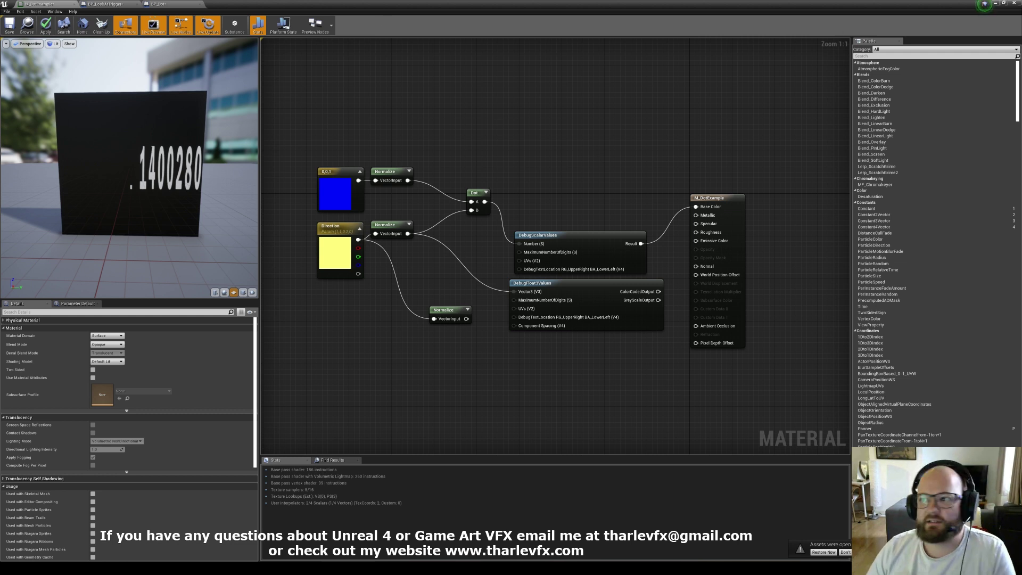
# Switch to the level editor, select the 24_Dot_VertexNormal sphere and open its assigned material
pyautogui.click(994, 4)
pyautogui.moveTo(378, 318); pyautogui.dragTo(470, 223, button='right')
pyautogui.click(470, 222)
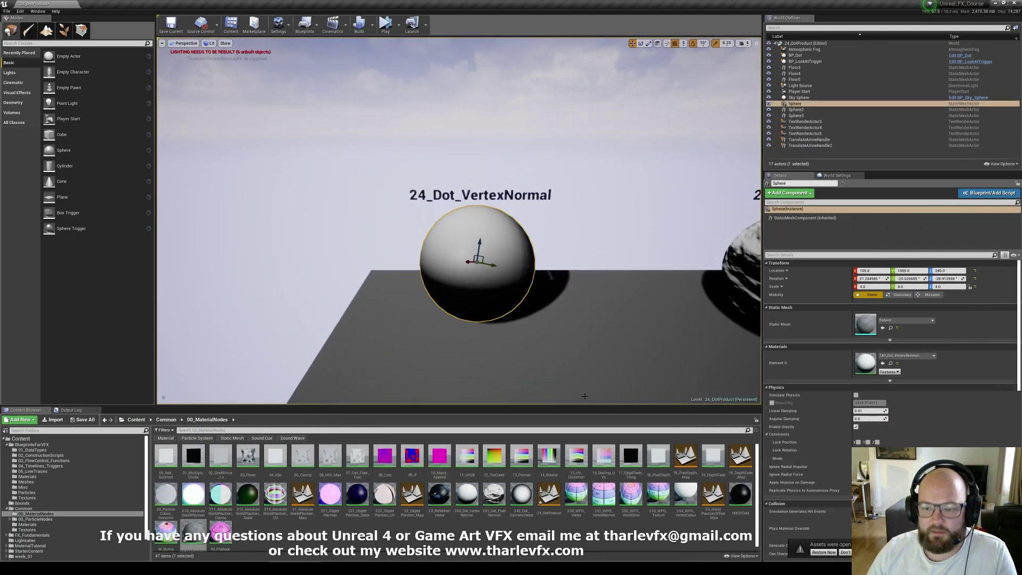
pyautogui.doubleClick(864, 367)
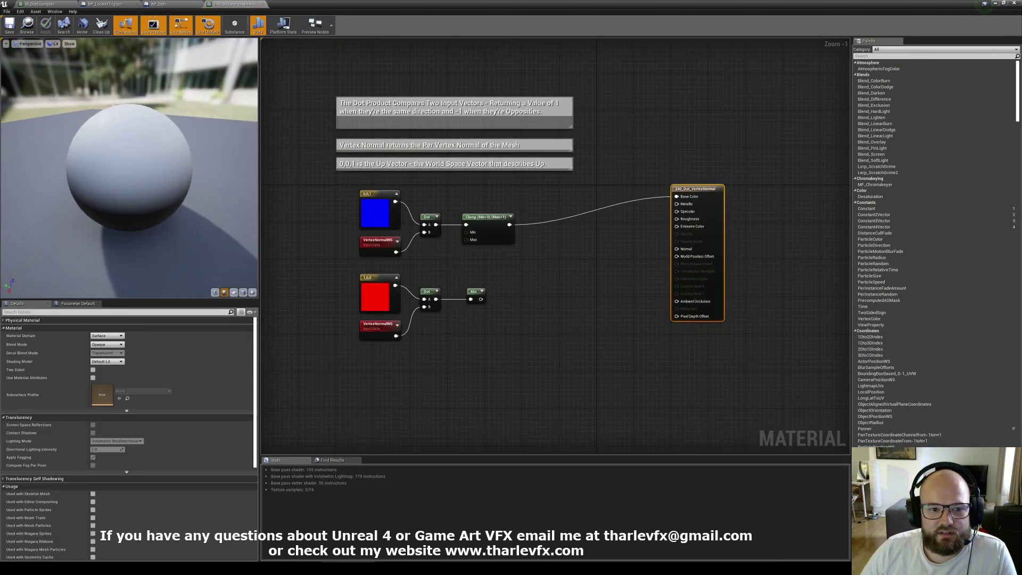
# Examine the 0,0,1 constant, Dot and VertexNormalWS nodes, and inspect the shading on the preview sphere from several angles
pyautogui.click(378, 211)
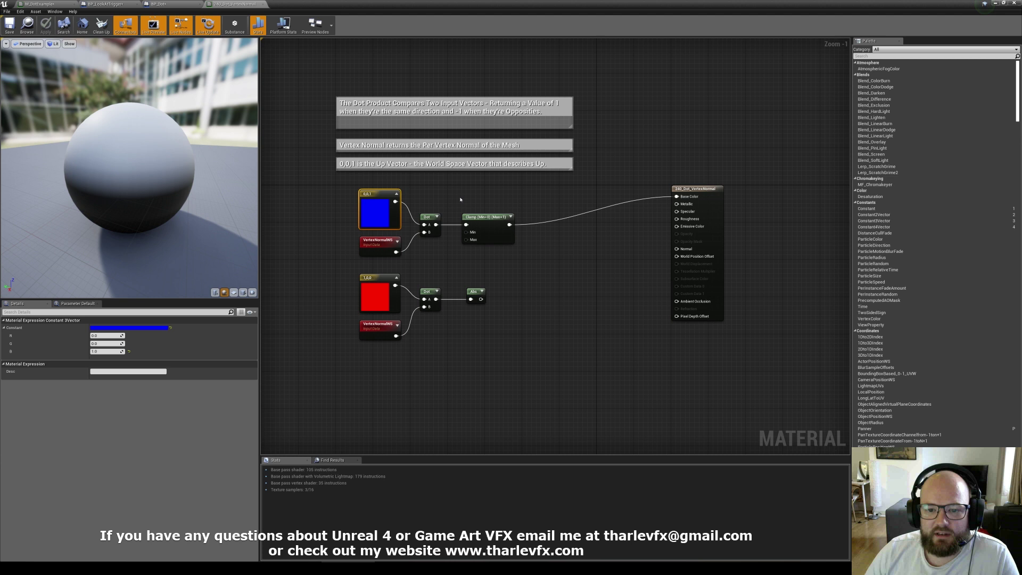
pyautogui.click(429, 218)
pyautogui.click(438, 200)
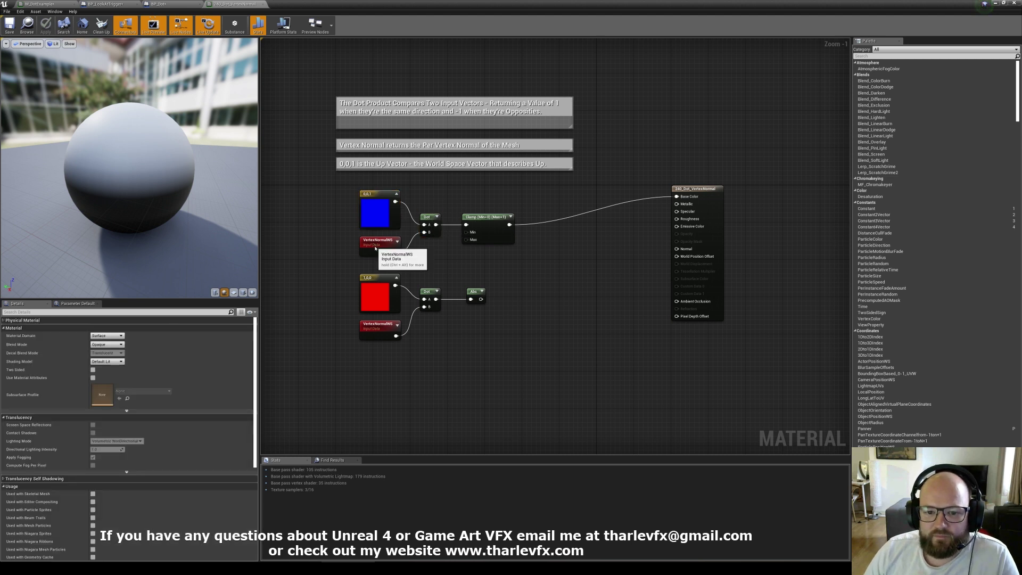
pyautogui.click(374, 244)
pyautogui.moveTo(83, 194); pyautogui.dragTo(140, 106)
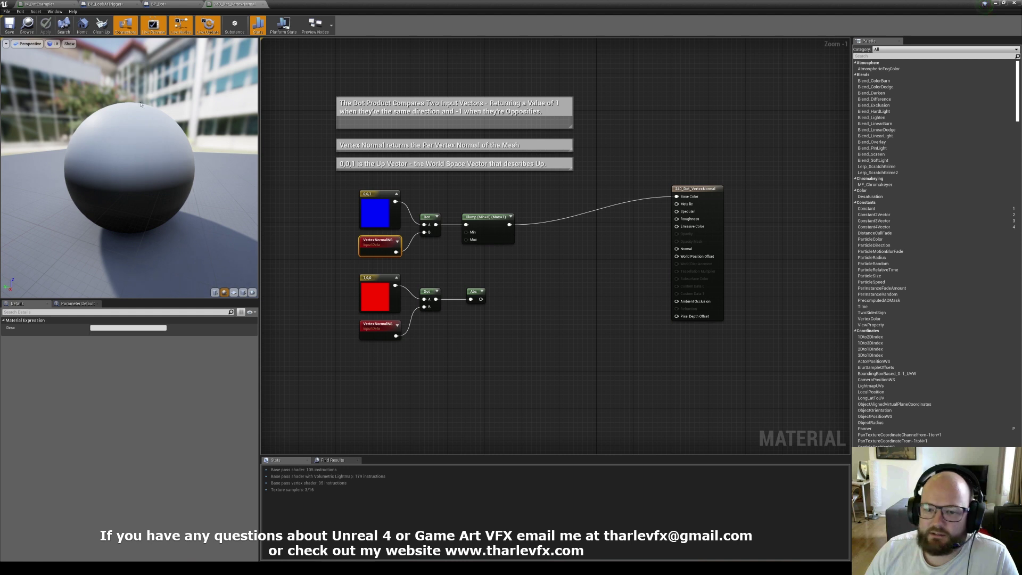
pyautogui.moveTo(148, 224); pyautogui.dragTo(152, 160)
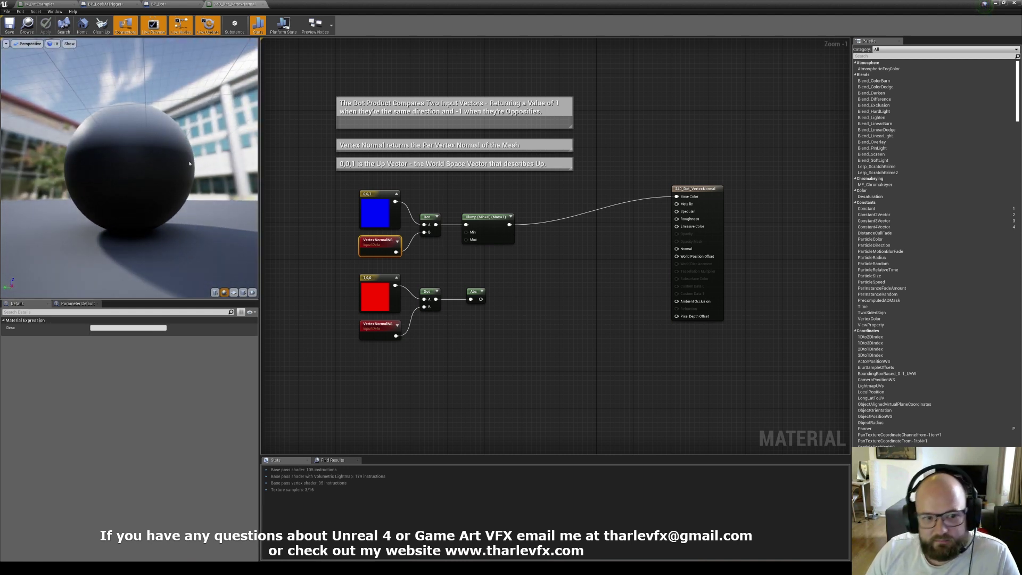
pyautogui.moveTo(184, 164); pyautogui.dragTo(129, 153)
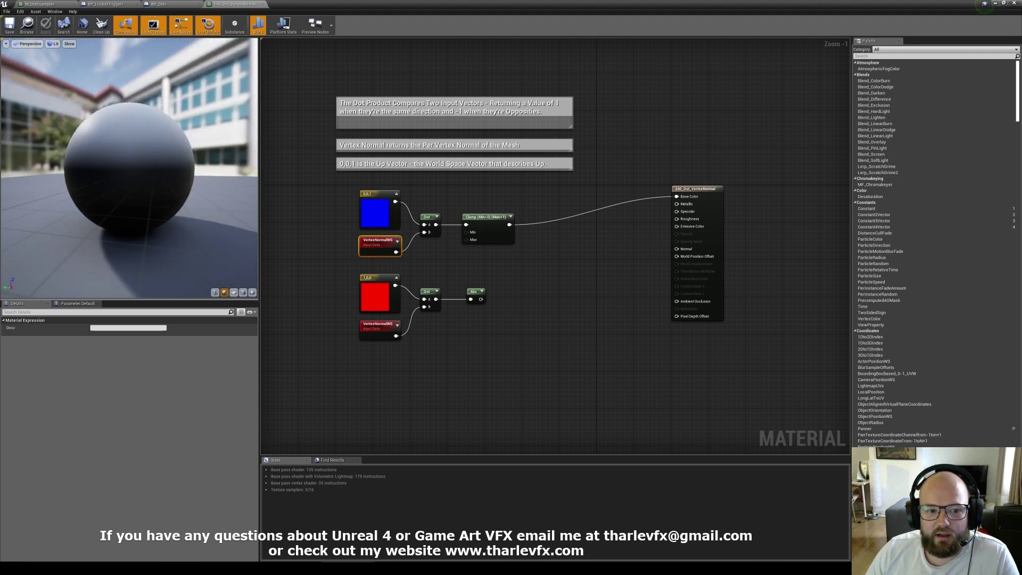
pyautogui.moveTo(123, 215); pyautogui.dragTo(123, 216)
# Route the 0,0,1 Dot result through Abs into Base Color, and reconnect the Clamp output to Base Color after viewing the preview
pyautogui.click(505, 297)
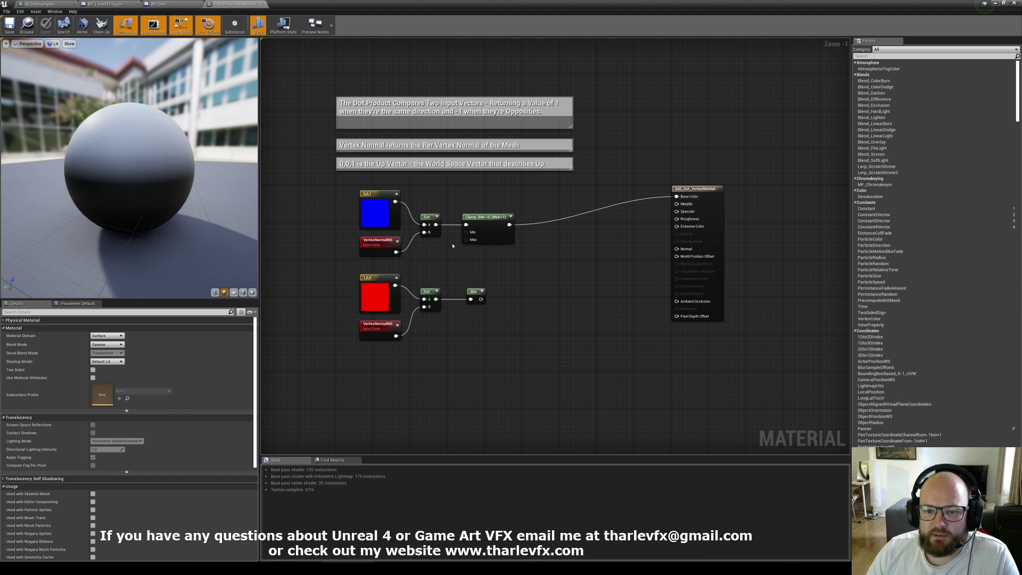
pyautogui.moveTo(436, 224); pyautogui.dragTo(676, 196)
pyautogui.moveTo(123, 118); pyautogui.dragTo(123, 117)
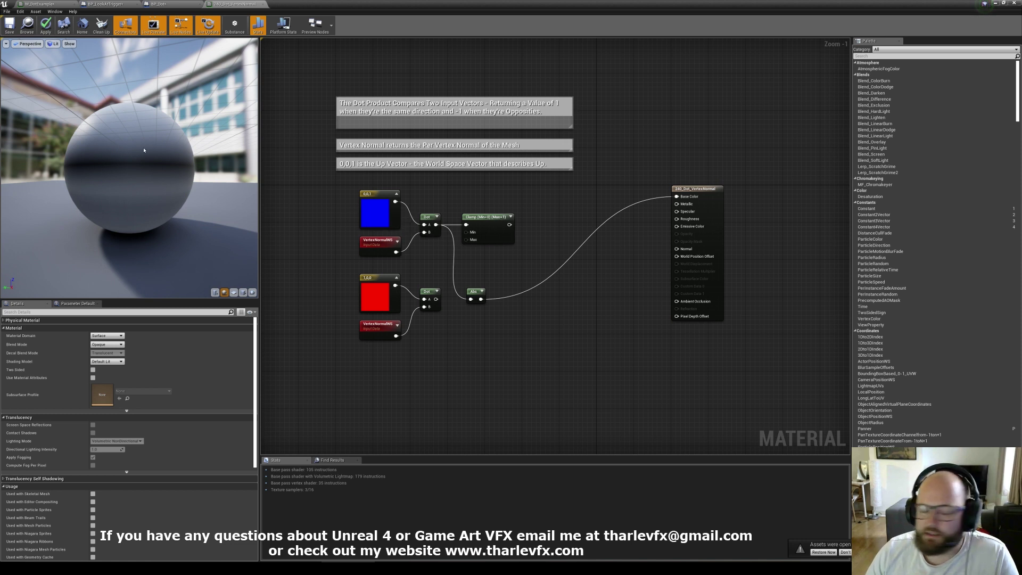
pyautogui.moveTo(140, 229); pyautogui.dragTo(159, 200)
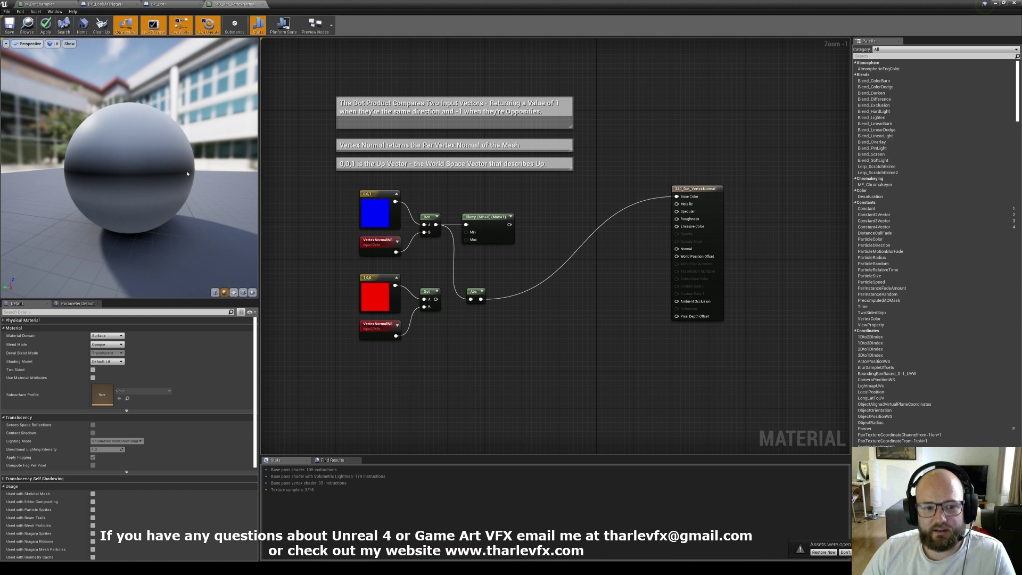
pyautogui.moveTo(510, 224); pyautogui.dragTo(689, 196)
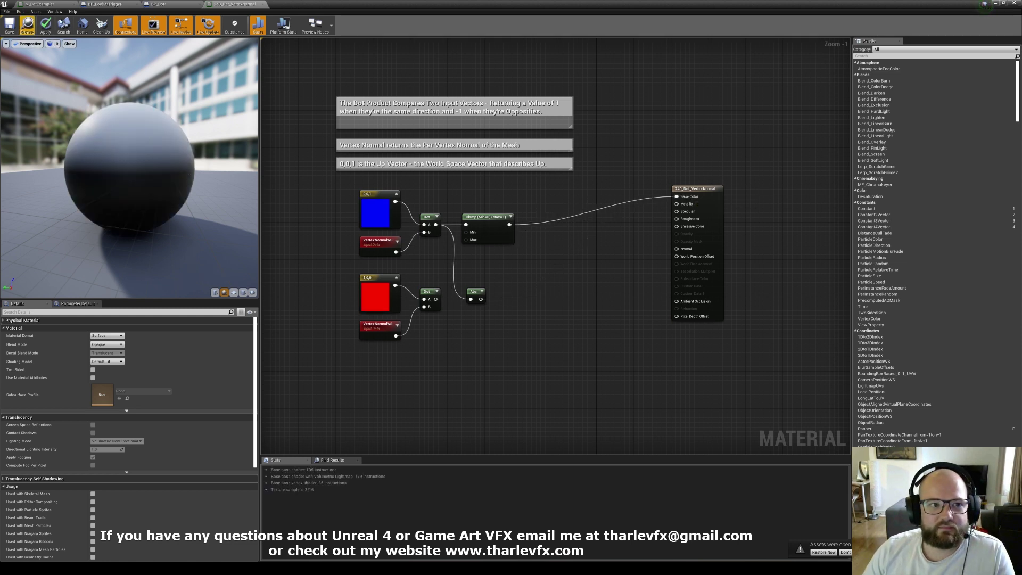
# Return to the level editor and rotate the 24_Dot_VertexNormal sphere around several axes, watching its shading
pyautogui.click(994, 4)
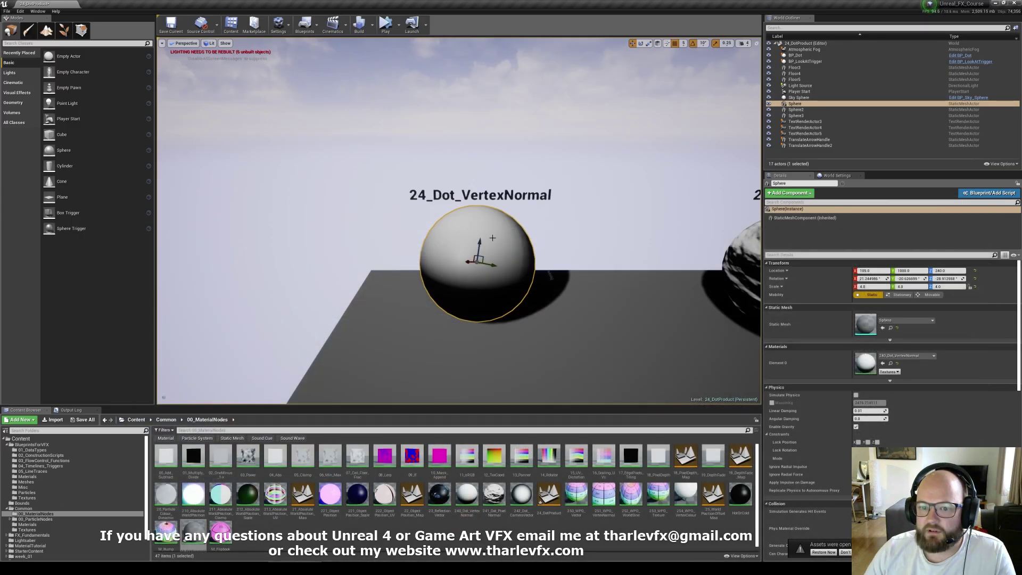
pyautogui.press('e')
pyautogui.moveTo(488, 270); pyautogui.dragTo(467, 264)
pyautogui.moveTo(506, 268); pyautogui.dragTo(439, 268, button='right')
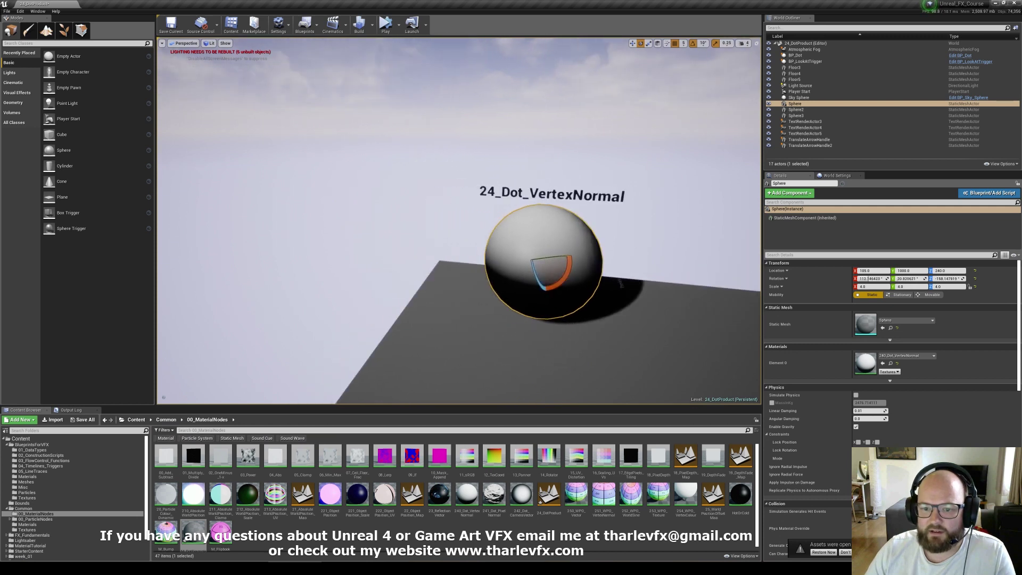
pyautogui.moveTo(566, 270); pyautogui.dragTo(552, 292)
pyautogui.moveTo(477, 266); pyautogui.dragTo(553, 253, button='right')
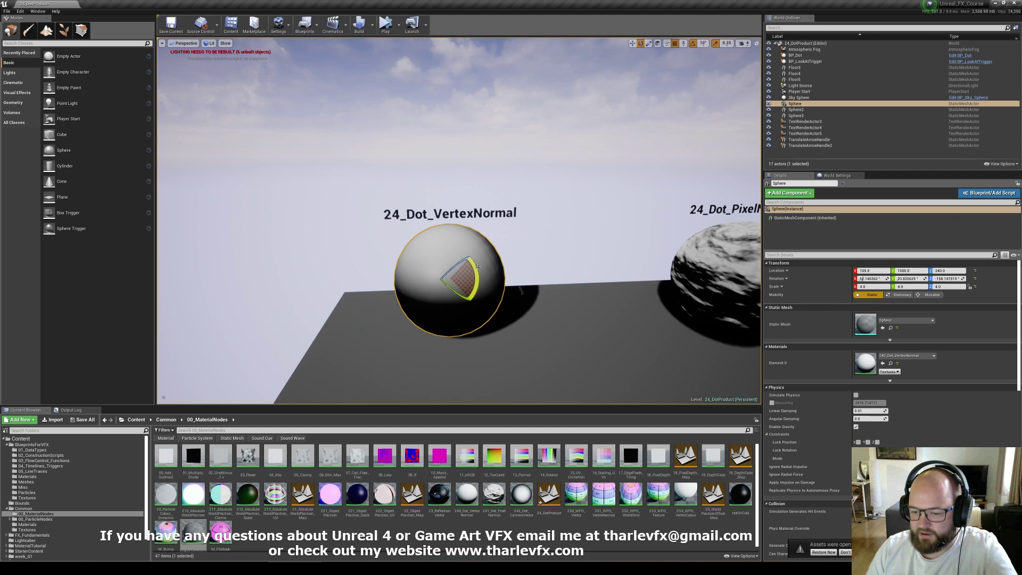
pyautogui.moveTo(477, 266); pyautogui.dragTo(413, 266)
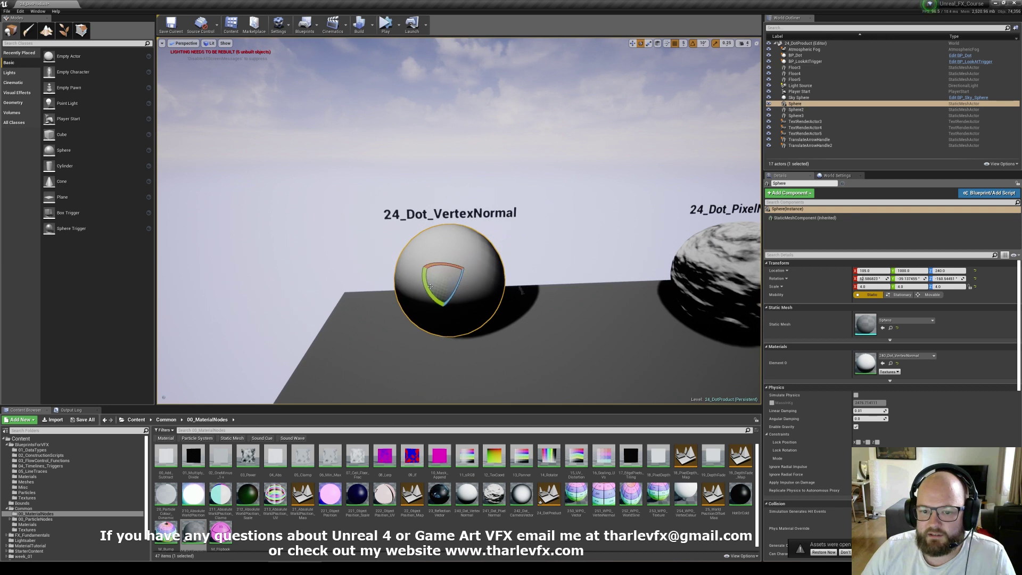
pyautogui.moveTo(442, 298)
pyautogui.mouseDown()
pyautogui.moveTo(458, 309)
pyautogui.moveTo(454, 286)
pyautogui.mouseUp()
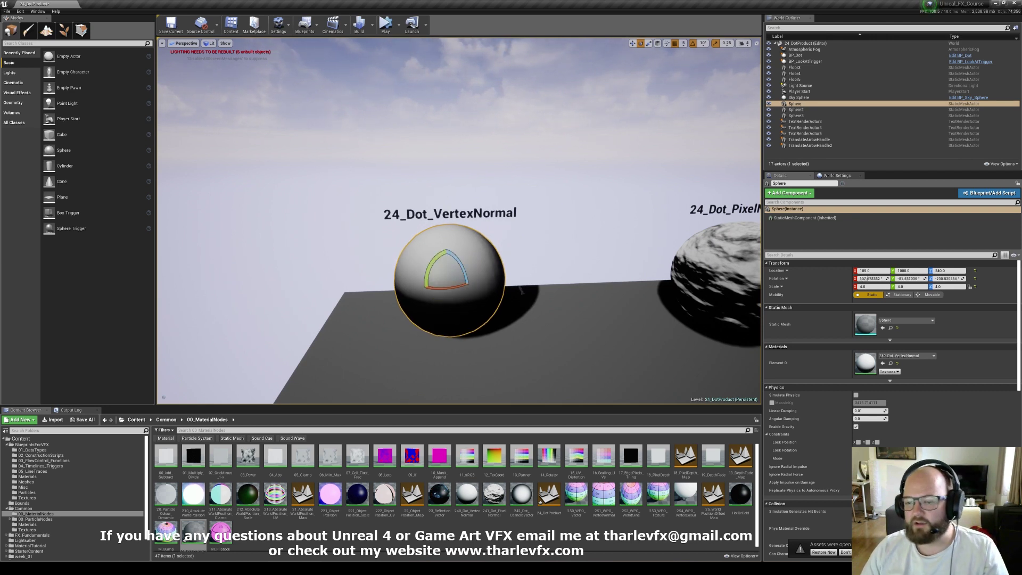
# Switch from the level back to the M_DotExample graph in the material editor
pyautogui.moveTo(513, 290); pyautogui.dragTo(513, 269, button='right')
pyautogui.click(513, 291)
pyautogui.click(467, 270)
pyautogui.hotkey('ctrl', 'e')
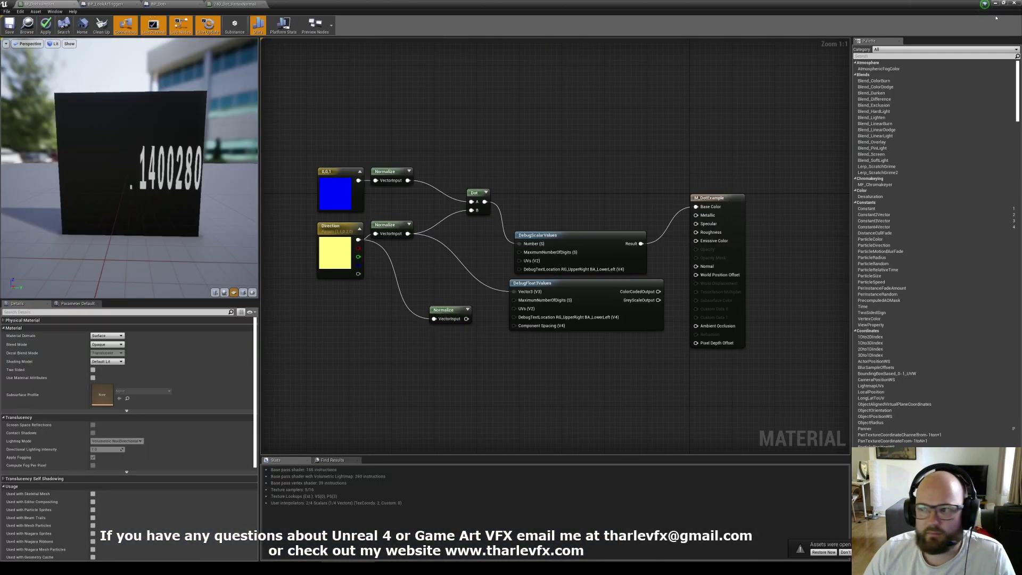
# In the 240_Dot_VertexNormal material, feed the 1,0,0 Dot result into the Clamp node and inspect the preview sphere's shading
pyautogui.click(1013, 3)
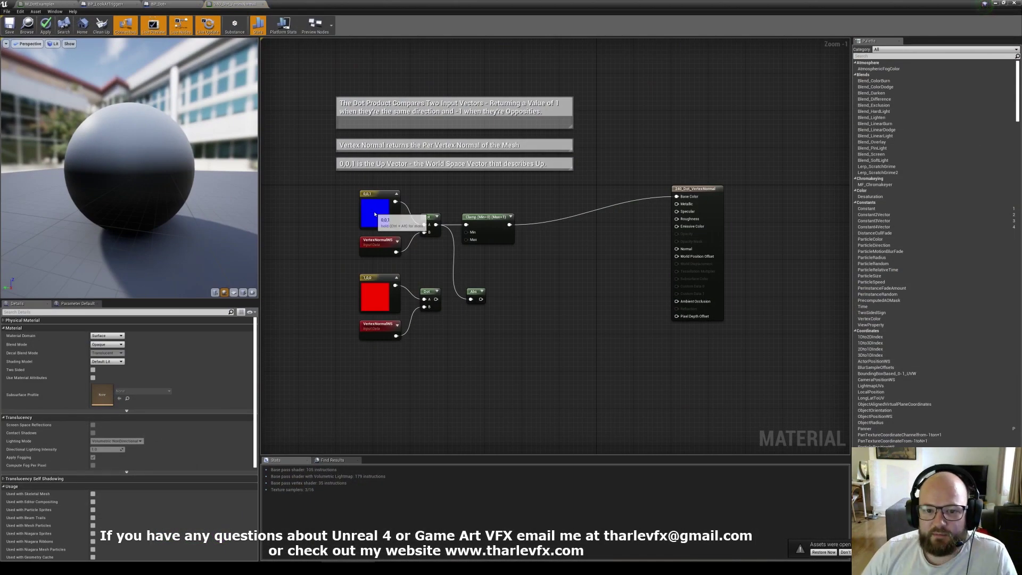
pyautogui.scroll(1, 441, 299)
pyautogui.moveTo(439, 298); pyautogui.dragTo(474, 213)
pyautogui.click(356, 291)
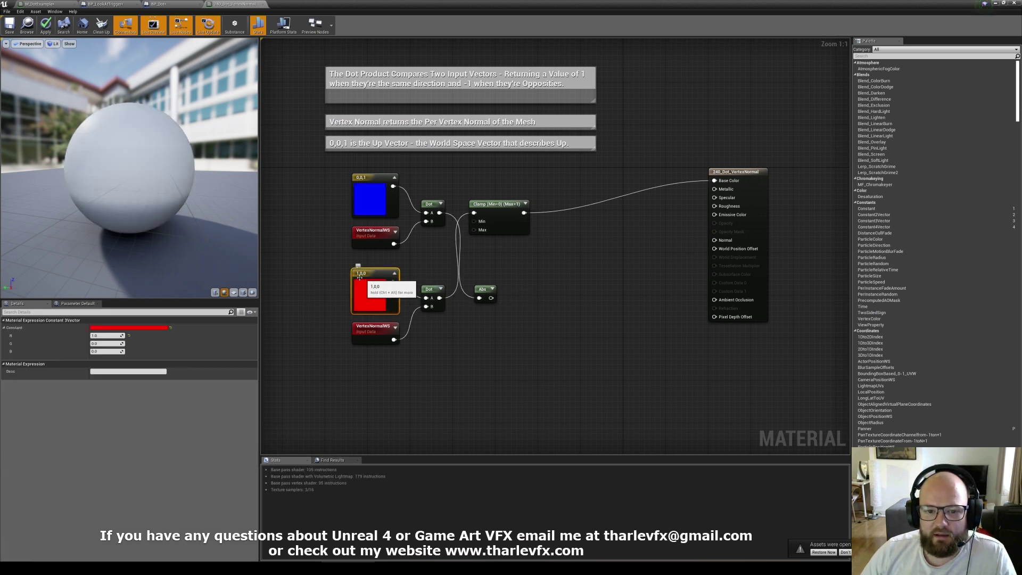
pyautogui.moveTo(146, 150); pyautogui.dragTo(147, 151)
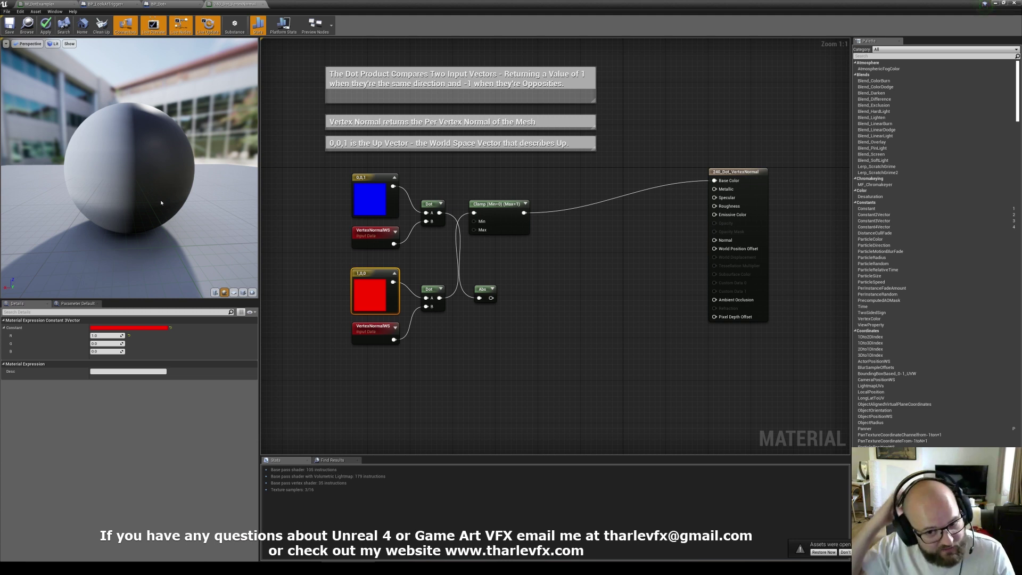
pyautogui.click(455, 265)
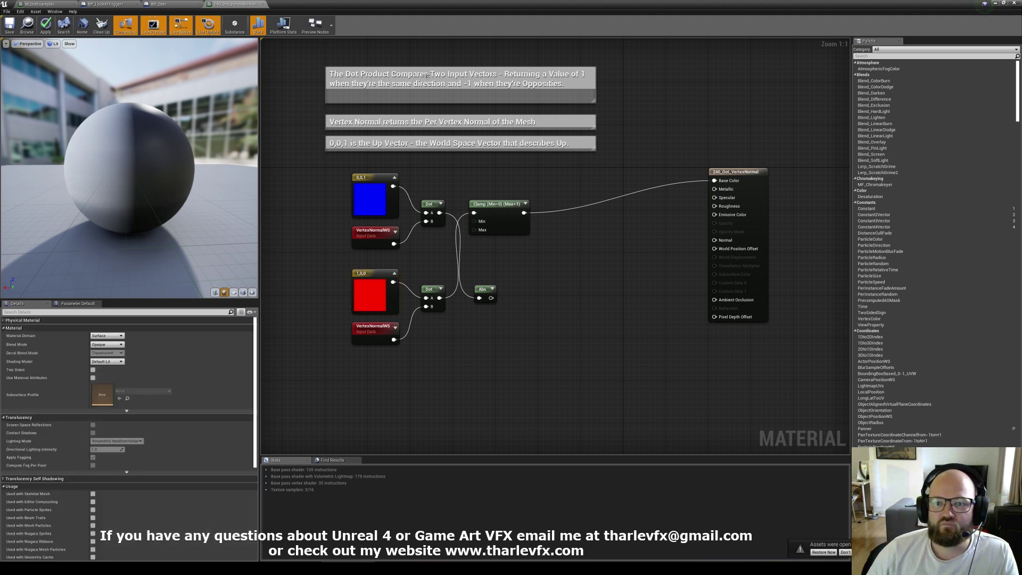
pyautogui.moveTo(309, 174); pyautogui.dragTo(602, 358)
pyautogui.click(596, 353)
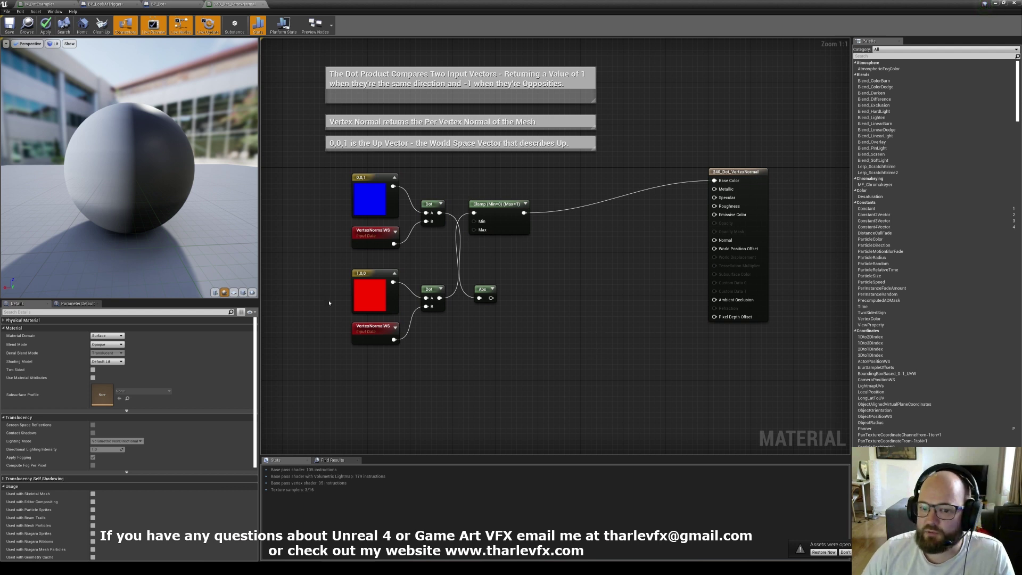
# Return to the level editor and open the material assigned to the 24_Dot_PixelNormal sphere
pyautogui.click(995, 3)
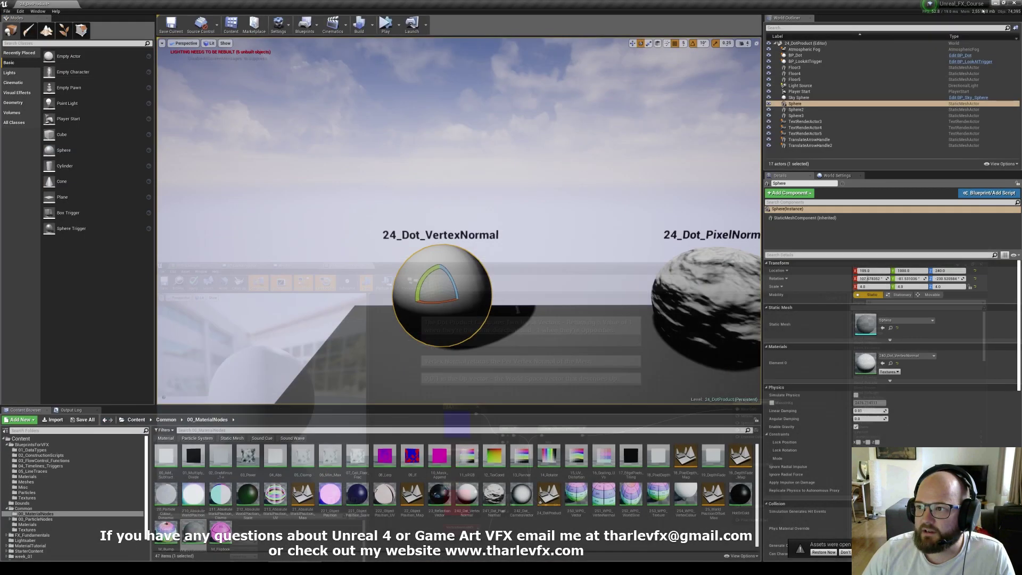
pyautogui.moveTo(459, 220); pyautogui.dragTo(654, 224, button='right')
pyautogui.press('Escape')
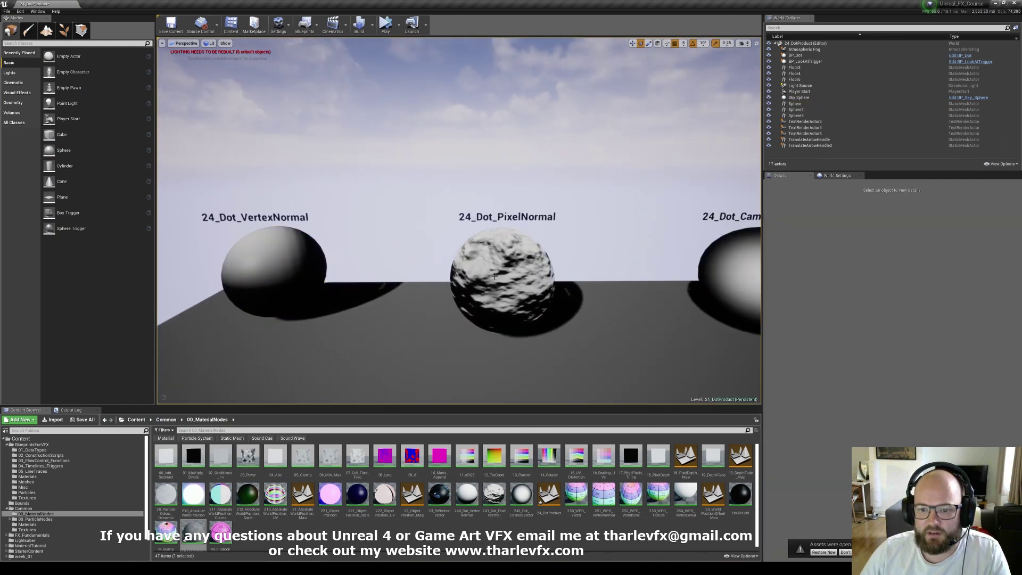
pyautogui.click(510, 282)
pyautogui.doubleClick(864, 363)
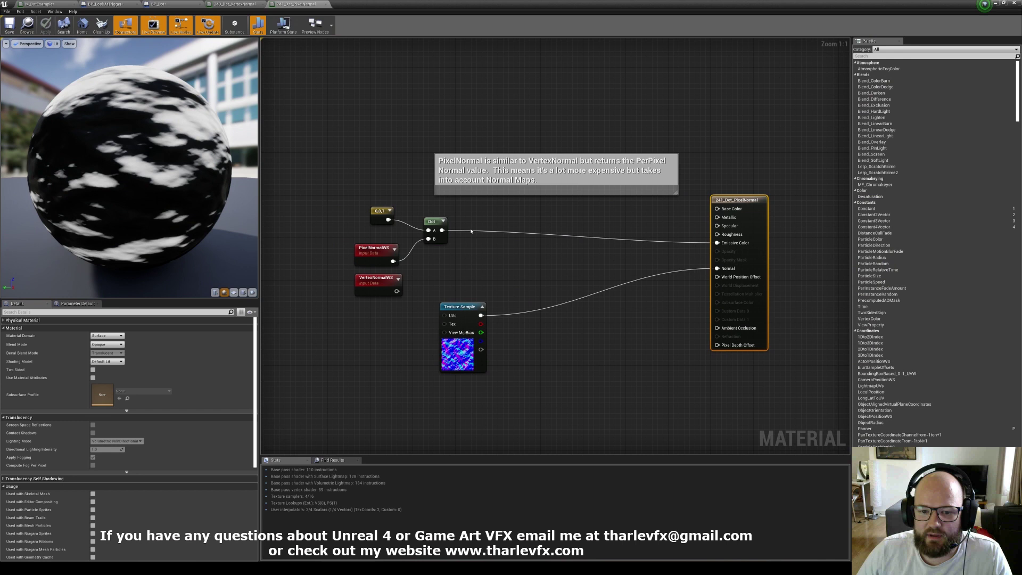
# Connect VertexNormalWS to the Dot node's B input in place of PixelNormalWS and view the preview sphere
pyautogui.moveTo(429, 239); pyautogui.dragTo(397, 291)
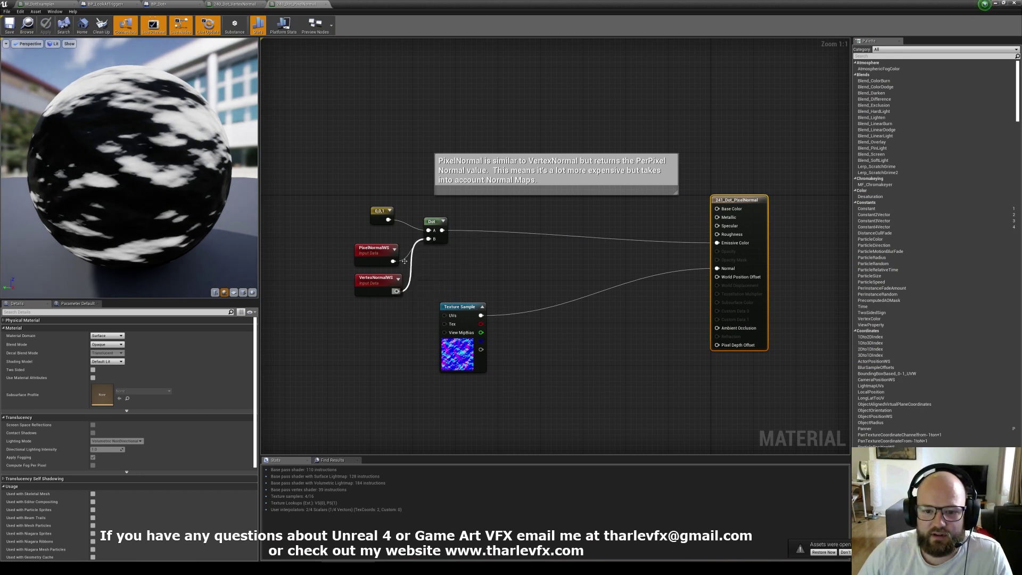
pyautogui.moveTo(135, 164); pyautogui.dragTo(187, 141)
pyautogui.scroll(-2, 178, 144)
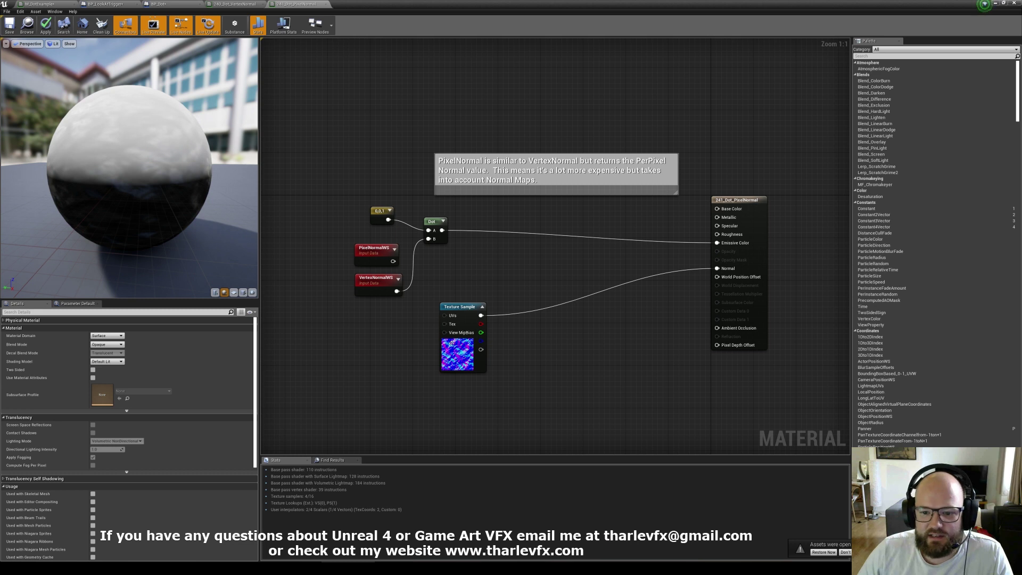
# Move the Texture Sample closer to the material output, and disconnect it from Normal and reconnect it to compare the preview
pyautogui.moveTo(450, 343); pyautogui.dragTo(600, 312)
pyautogui.keyDown('alt'); pyautogui.click(717, 268); pyautogui.keyUp('alt')
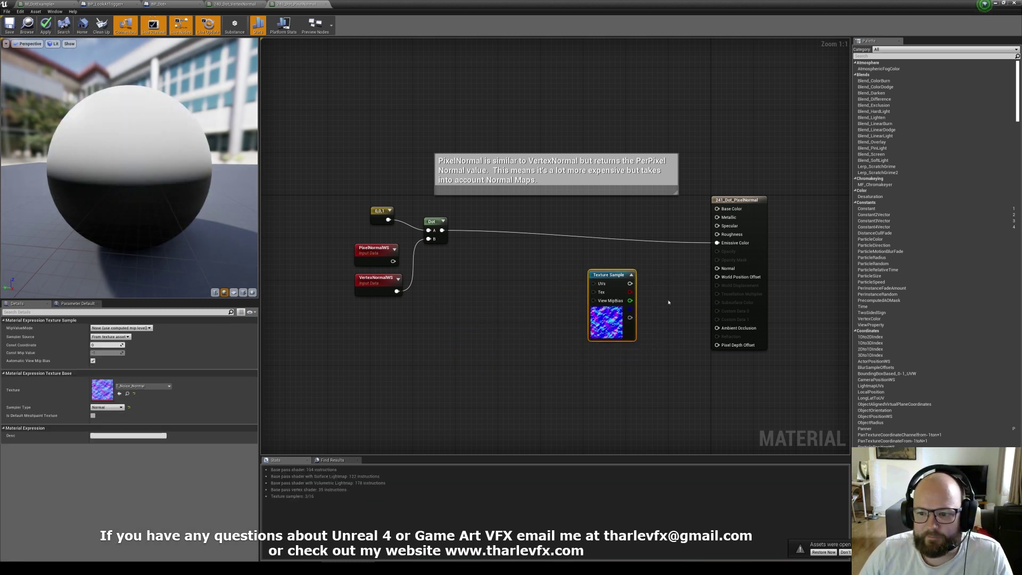
pyautogui.moveTo(630, 283); pyautogui.dragTo(717, 269)
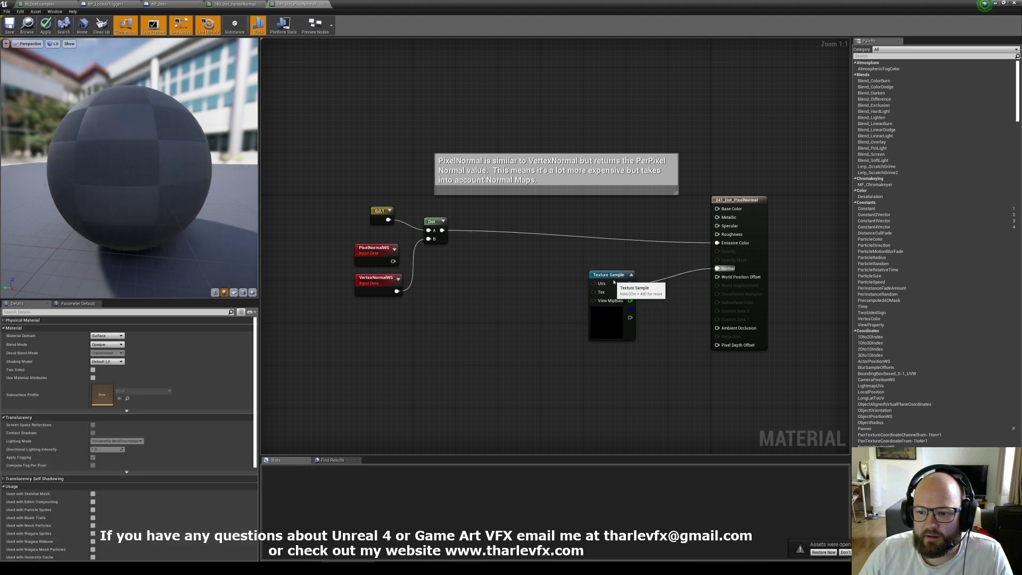
pyautogui.moveTo(589, 326); pyautogui.dragTo(578, 336)
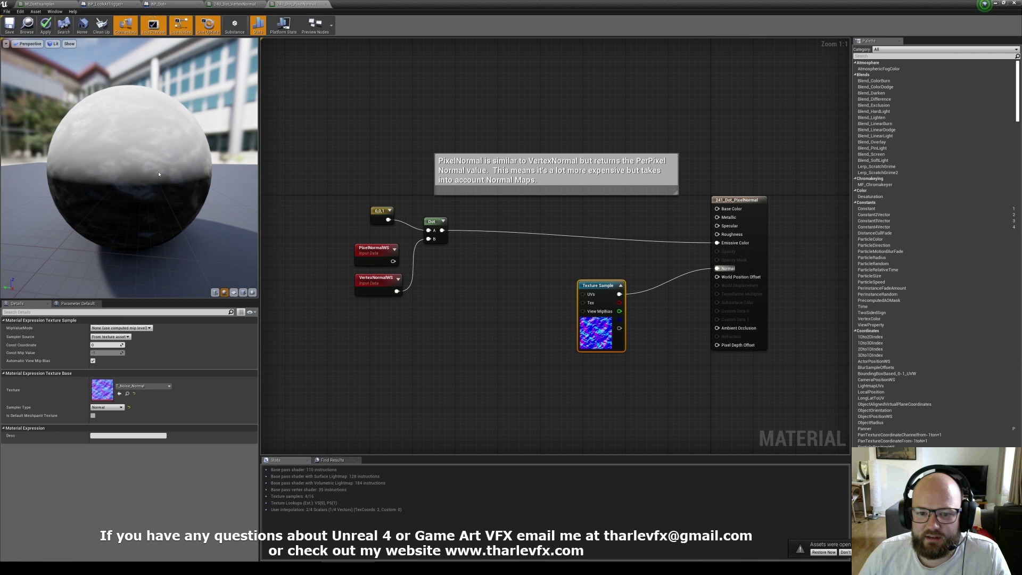
# Reconnect PixelNormalWS to the Dot node's B input and inspect the normal-mapped preview sphere from several angles
pyautogui.moveTo(393, 260); pyautogui.dragTo(428, 239)
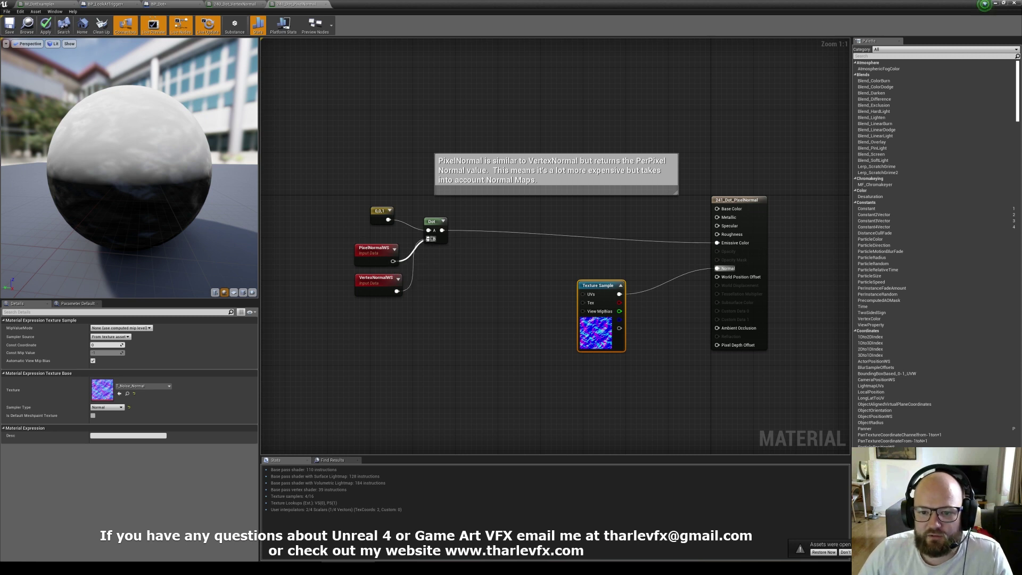
pyautogui.click(353, 211)
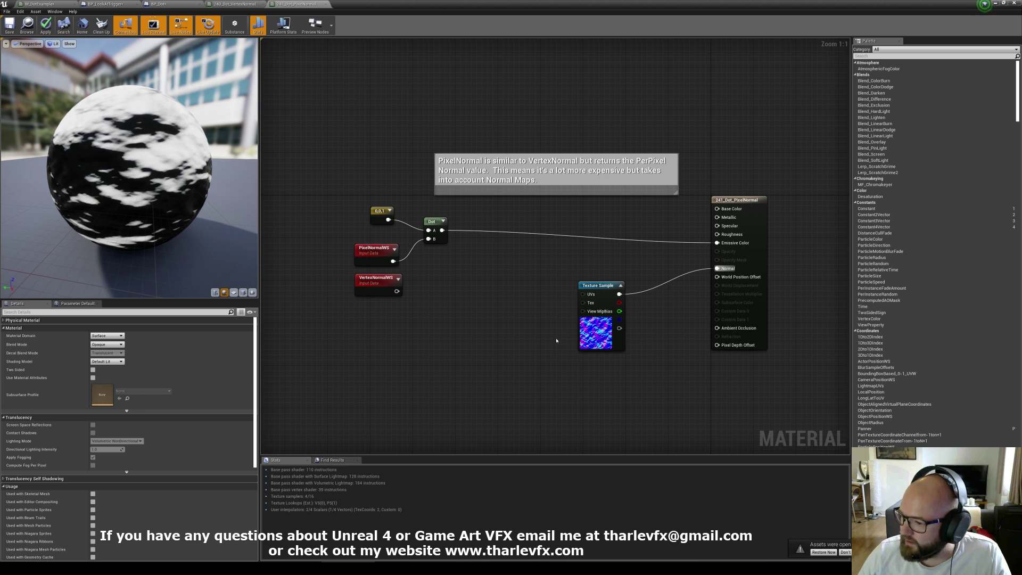
pyautogui.moveTo(90, 139); pyautogui.dragTo(133, 176)
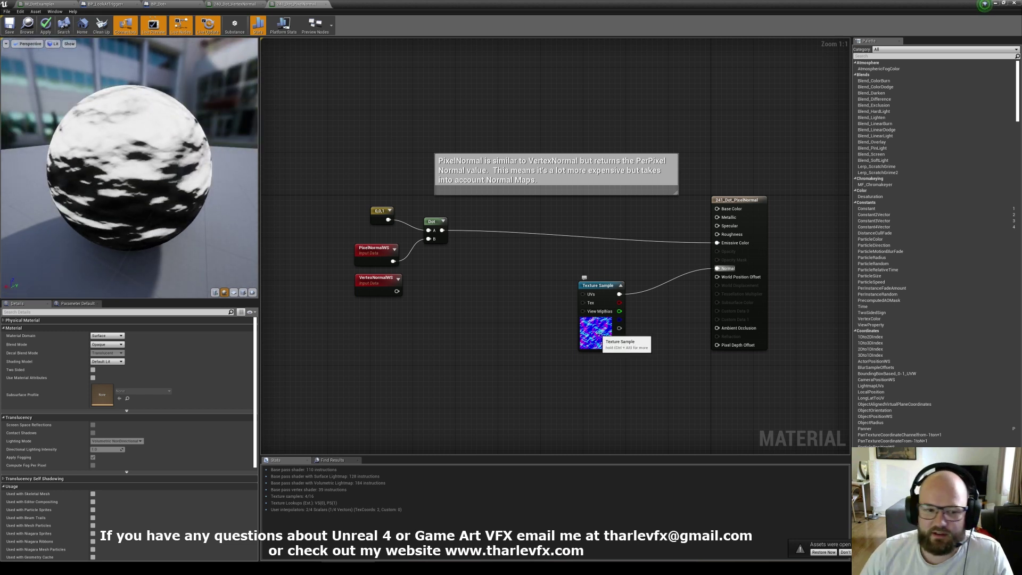
pyautogui.moveTo(129, 175); pyautogui.dragTo(202, 149)
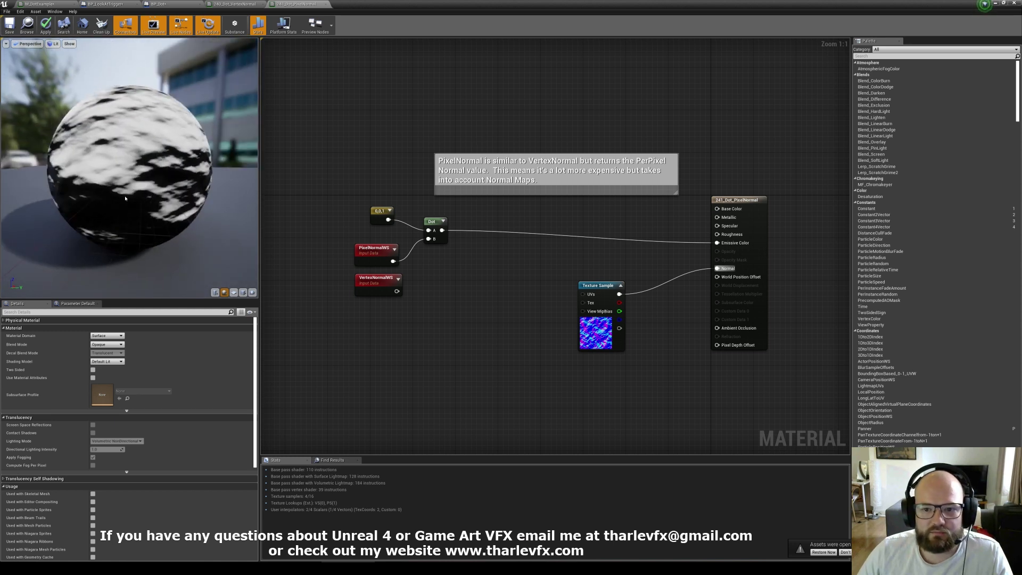
pyautogui.moveTo(324, 172); pyautogui.dragTo(296, 152, button='right')
pyautogui.scroll(-1, 441, 109)
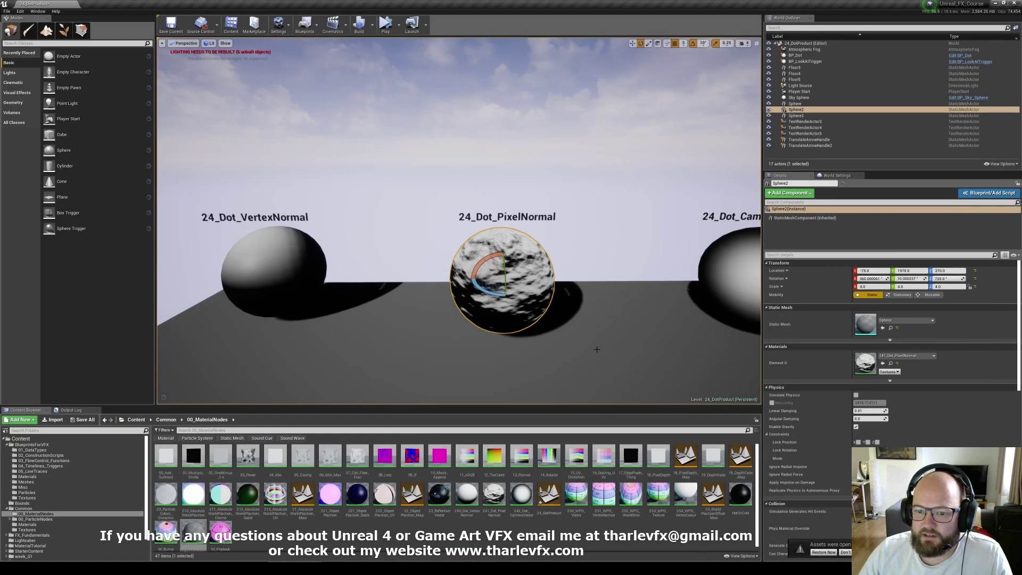
# Return to the level editor and open the material assigned to the 24_Dot_CameraVector sphere
pyautogui.press('Escape')
pyautogui.moveTo(597, 349); pyautogui.dragTo(671, 325, button='right')
pyautogui.click(482, 242)
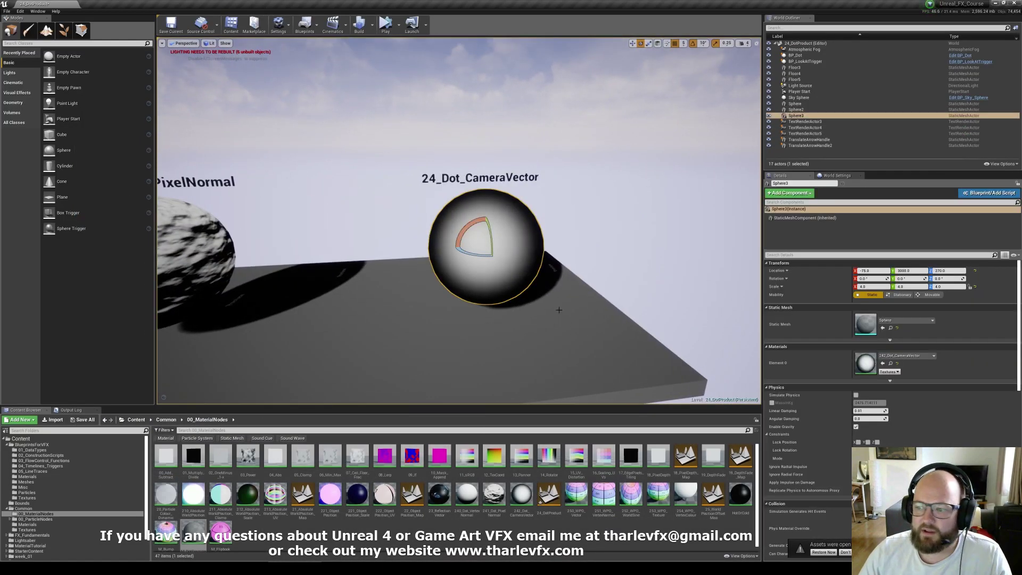
pyautogui.doubleClick(866, 363)
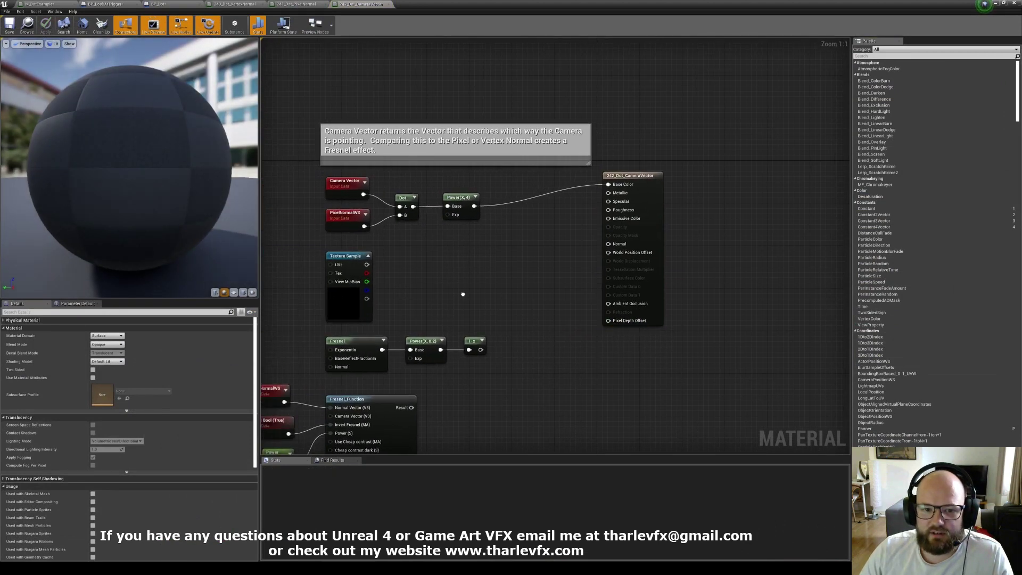
# Examine the Camera Vector, Dot and Power nodes, and inspect the preview sphere's shading from several angles
pyautogui.moveTo(127, 186); pyautogui.dragTo(151, 188)
pyautogui.click(363, 218)
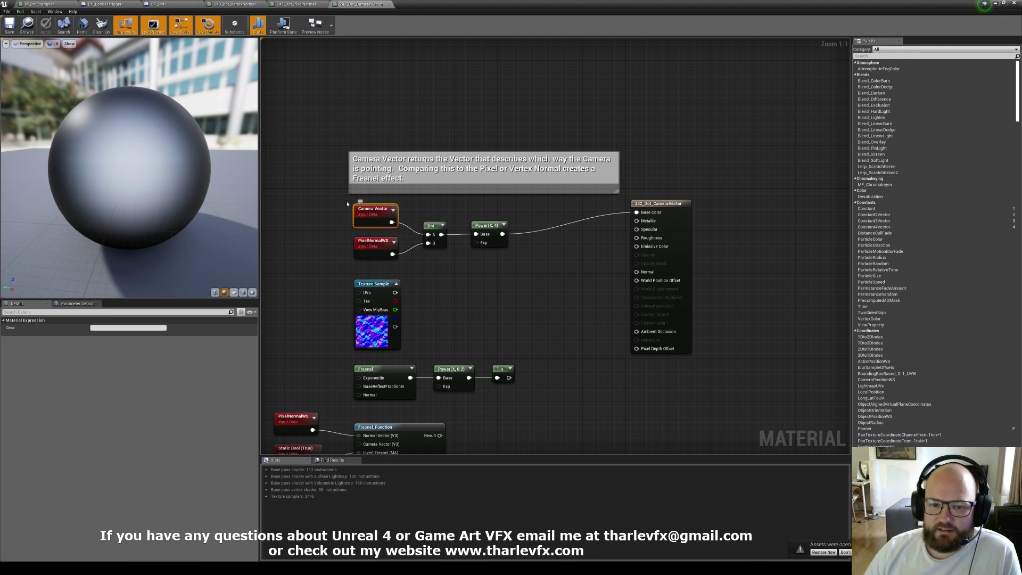
pyautogui.click(433, 227)
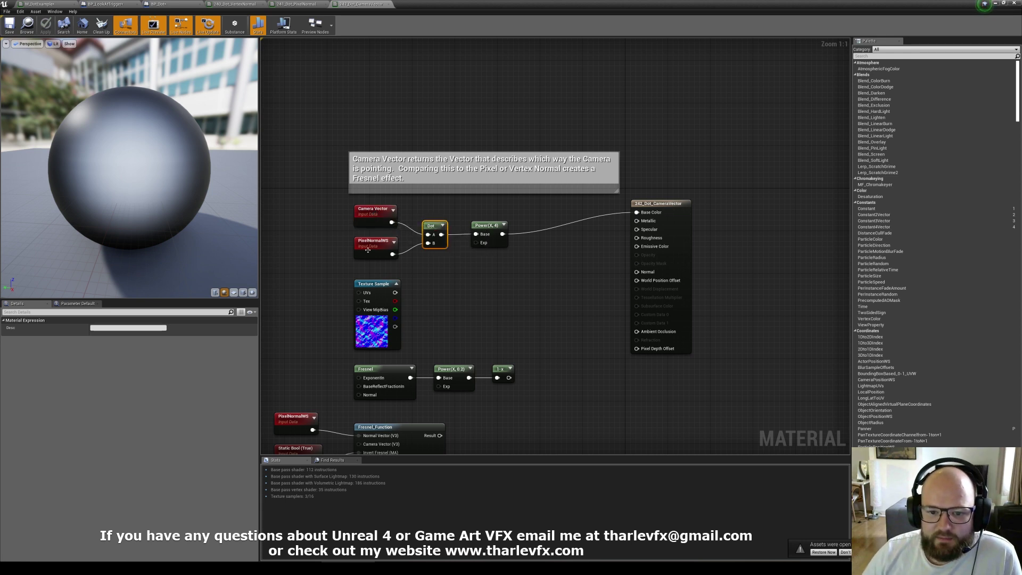
pyautogui.click(484, 225)
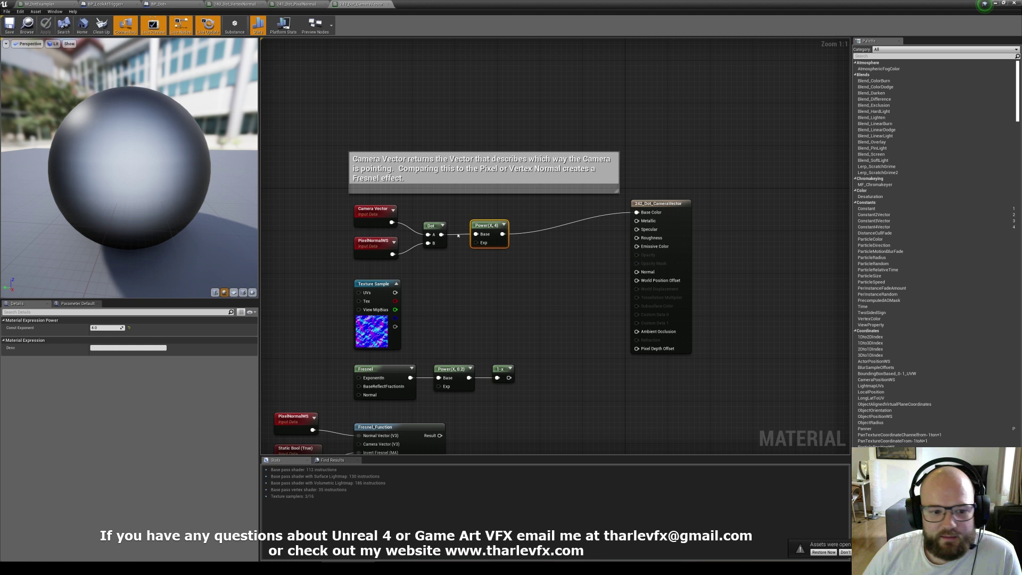
pyautogui.click(530, 237)
pyautogui.moveTo(140, 144); pyautogui.dragTo(129, 174)
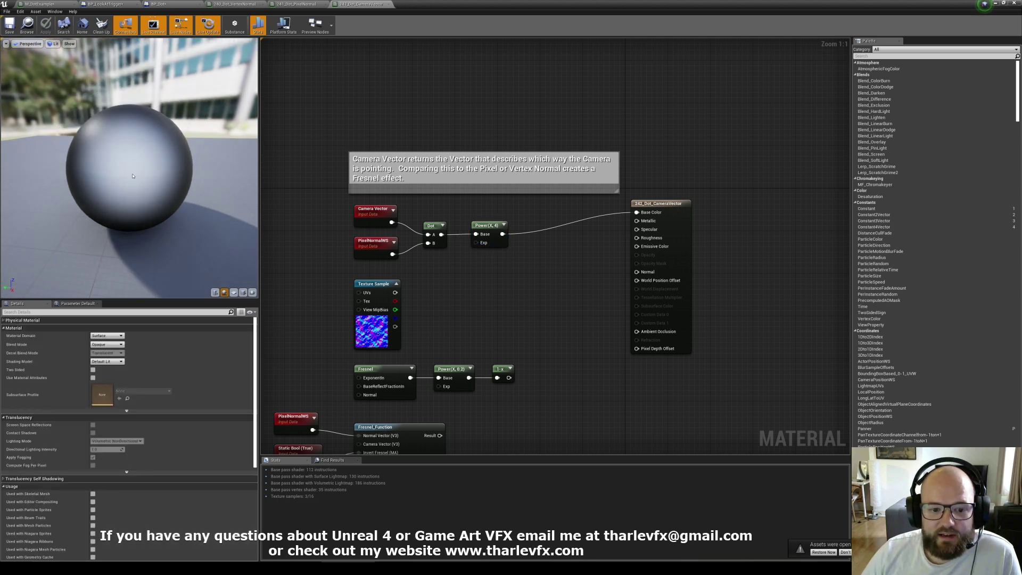
pyautogui.moveTo(148, 178); pyautogui.dragTo(175, 131)
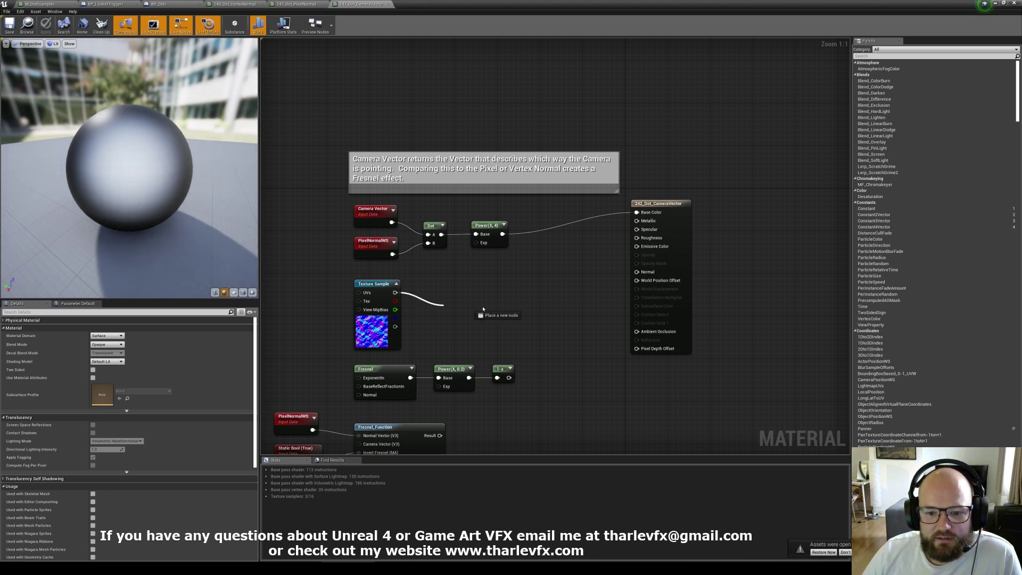
# Connect the Texture Sample's output to the material's Normal input and orbit the preview sphere to inspect the Fresnel shading
pyautogui.moveTo(482, 309); pyautogui.dragTo(638, 272)
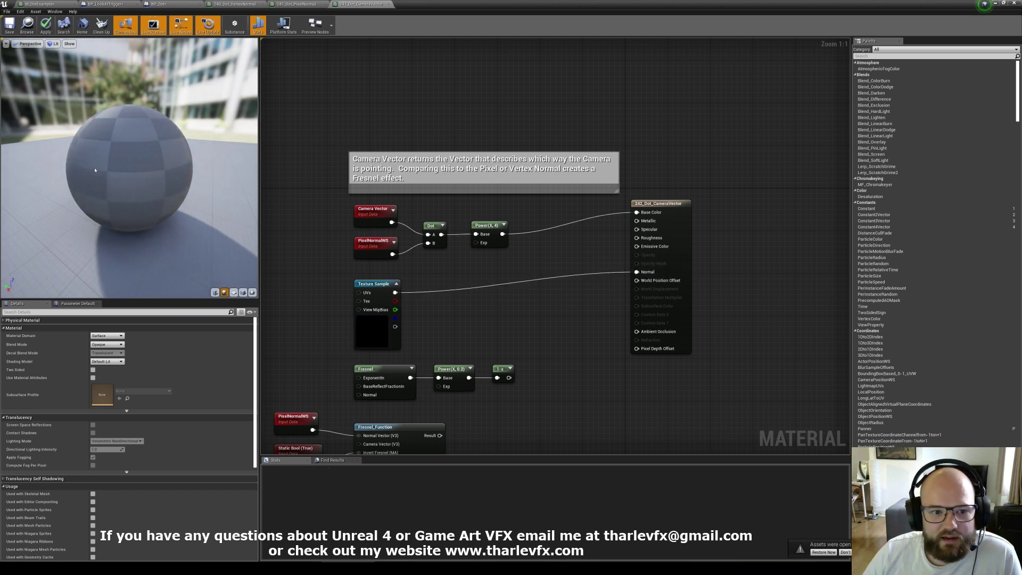
pyautogui.moveTo(95, 169); pyautogui.dragTo(181, 160)
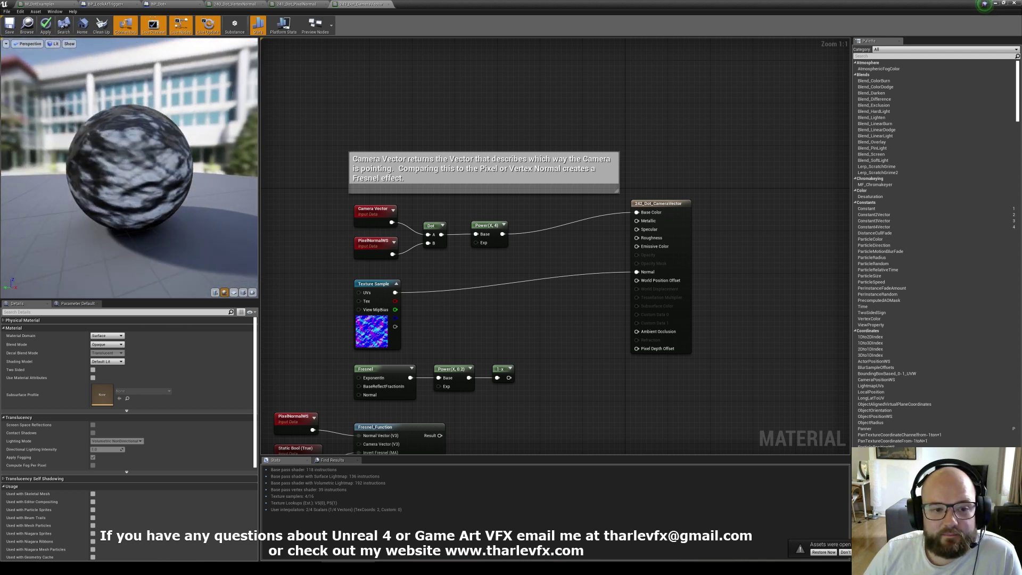
pyautogui.moveTo(54, 171); pyautogui.dragTo(162, 142)
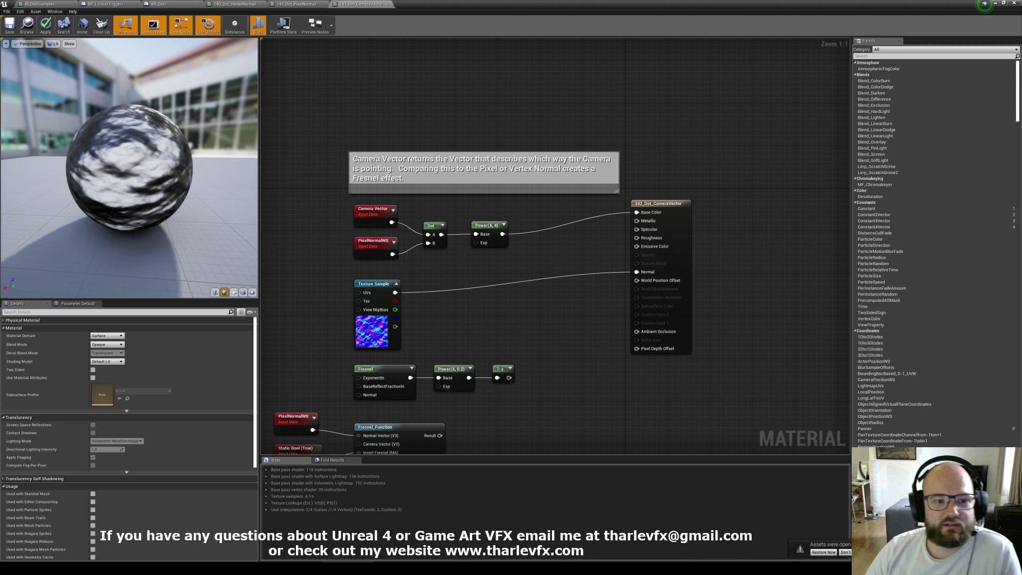
pyautogui.moveTo(160, 176); pyautogui.dragTo(101, 187)
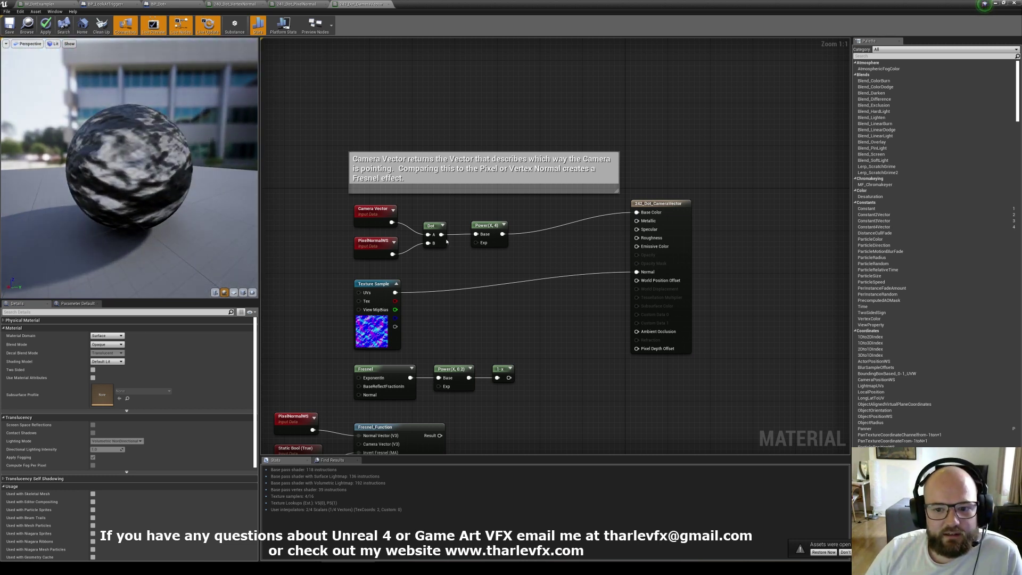
pyautogui.moveTo(437, 268); pyautogui.dragTo(439, 257, button='right')
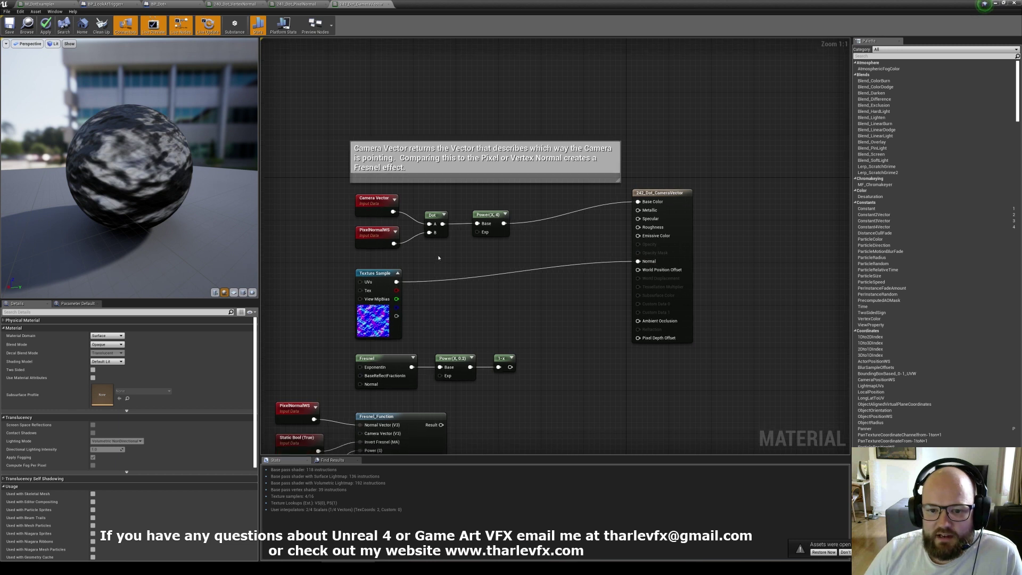
# Disconnect the Texture Sample from the material's Normal input and view the preview sphere again
pyautogui.moveTo(347, 220); pyautogui.dragTo(511, 256)
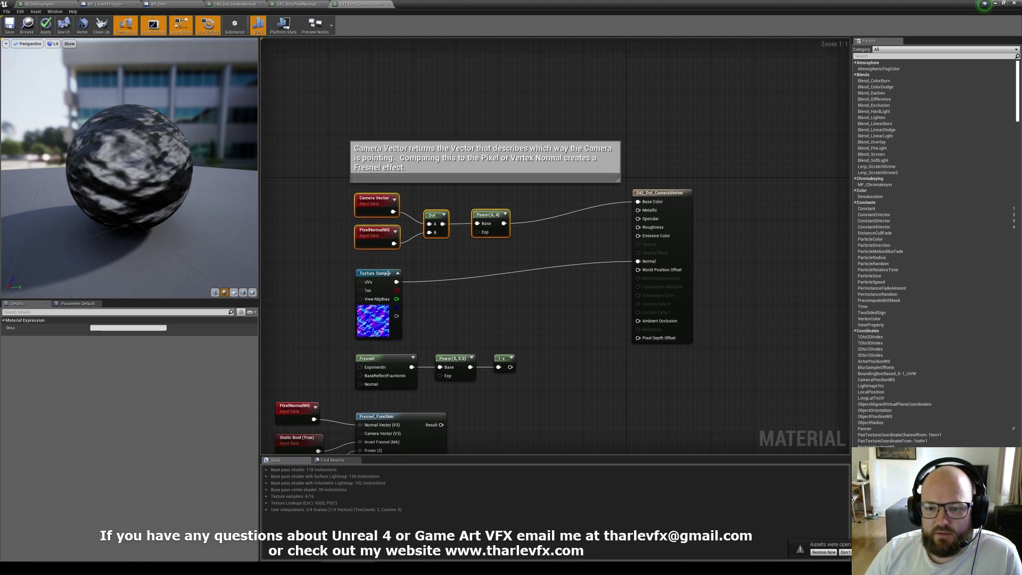
pyautogui.keyDown('alt'); pyautogui.click(638, 262); pyautogui.keyUp('alt')
pyautogui.click(600, 235)
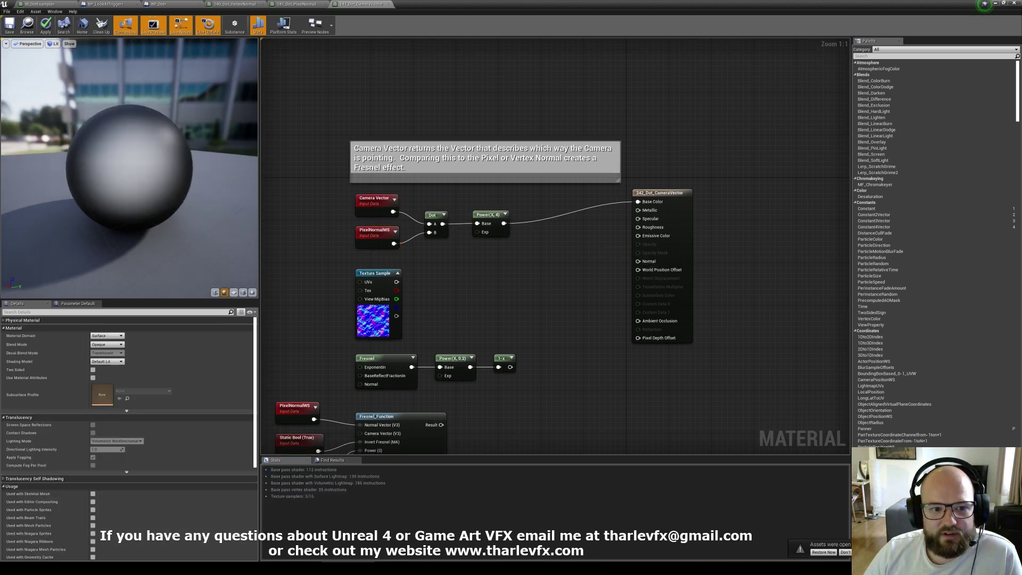
pyautogui.scroll(-2, 106, 153)
pyautogui.moveTo(107, 153); pyautogui.dragTo(122, 135)
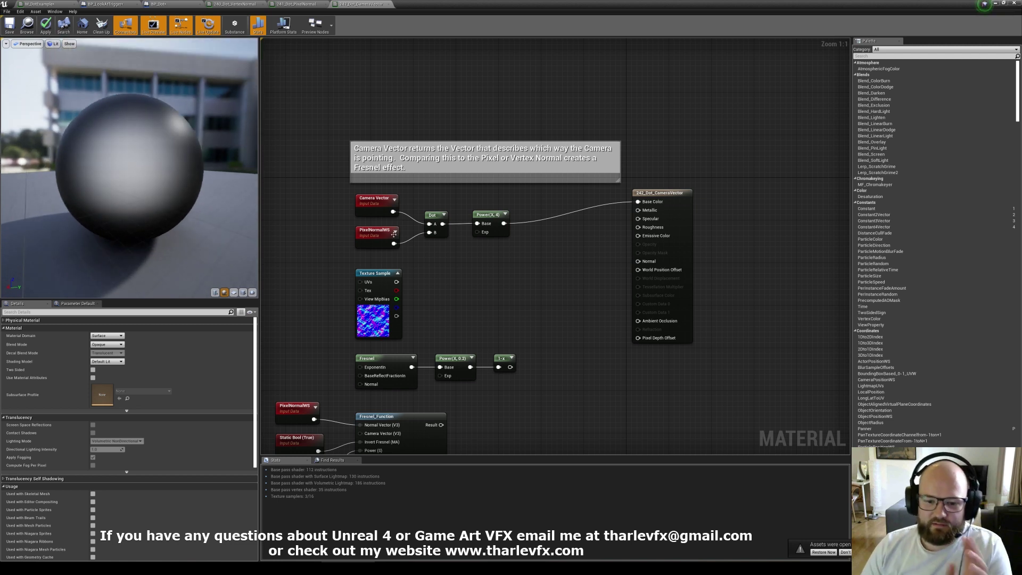
# Add a new Fresnel node to the graph in the empty space beside the Texture Sample
pyautogui.click(400, 366)
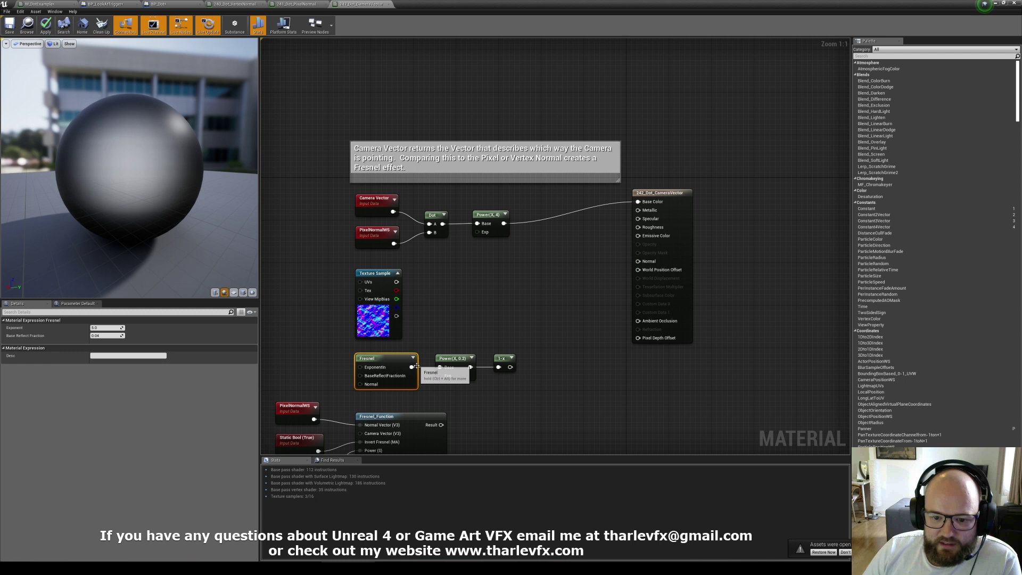
pyautogui.click(488, 294)
pyautogui.rightClick(489, 296)
pyautogui.write('fre')
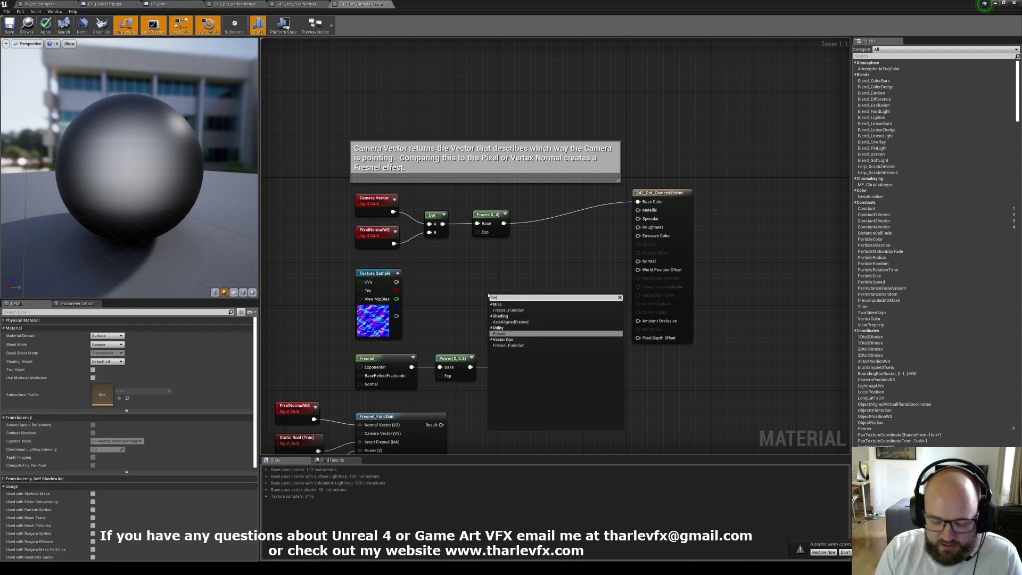
pyautogui.press('Return')
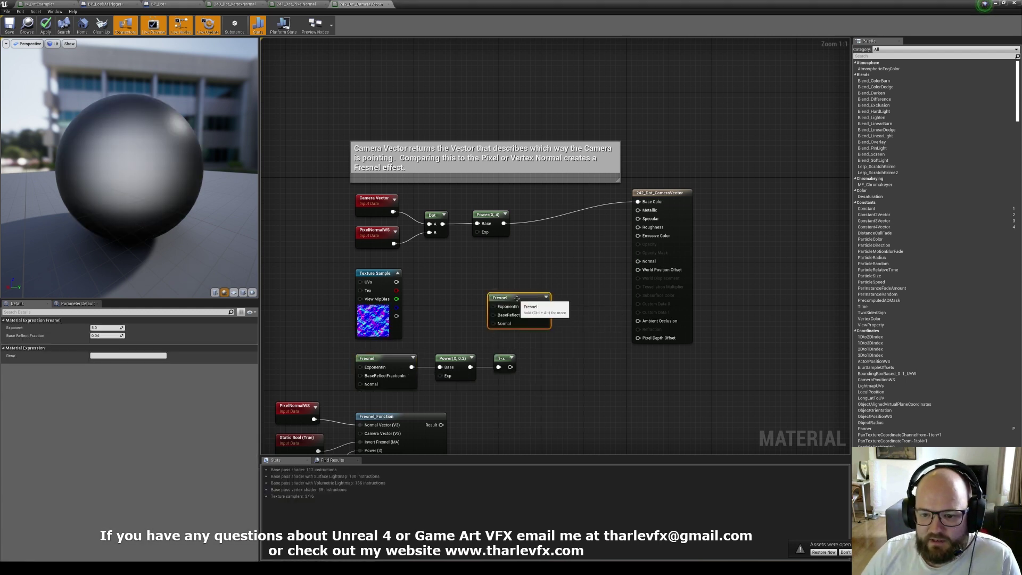
pyautogui.moveTo(512, 296); pyautogui.dragTo(491, 293)
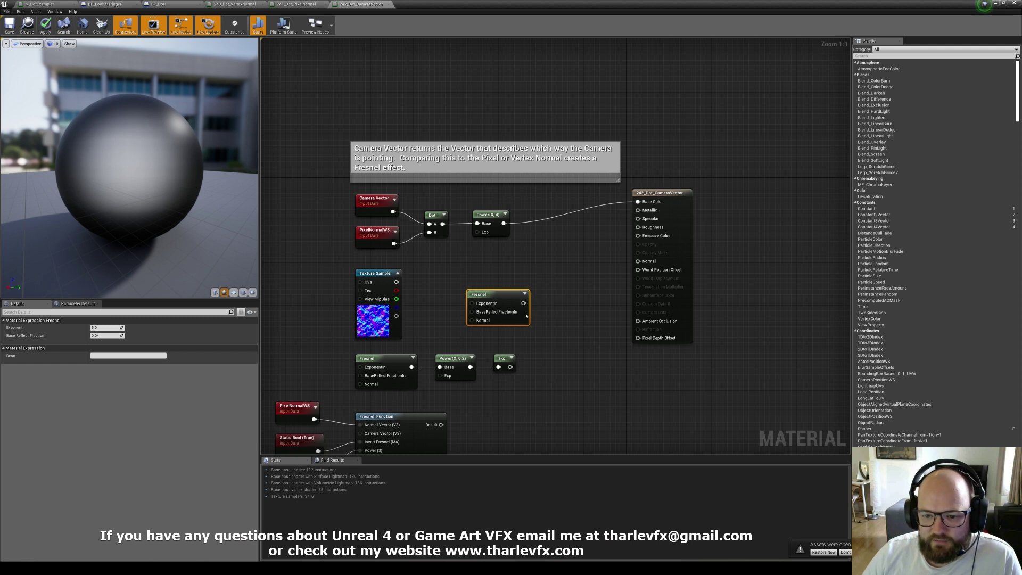
# Connect the new Fresnel node's output to the material's Base Color and inspect the preview sphere
pyautogui.click(541, 280)
pyautogui.moveTo(637, 201); pyautogui.dragTo(524, 302)
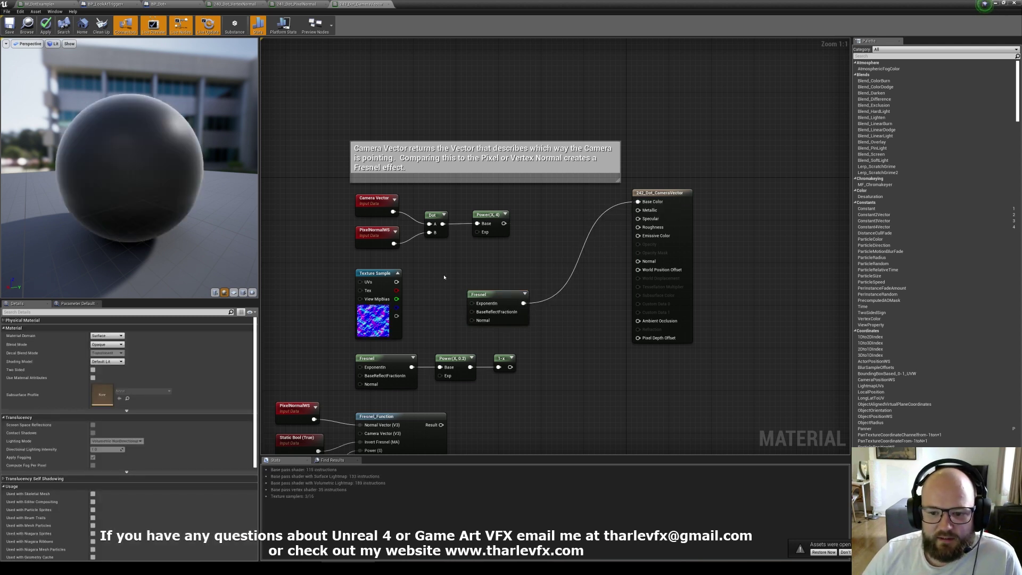
pyautogui.moveTo(445, 277); pyautogui.dragTo(532, 333)
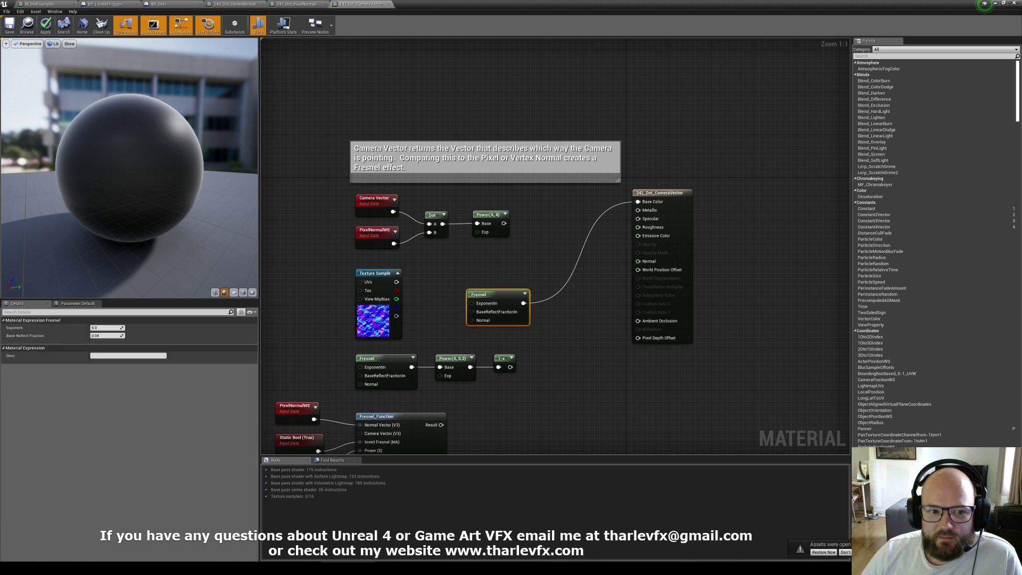
pyautogui.moveTo(90, 107); pyautogui.dragTo(90, 107)
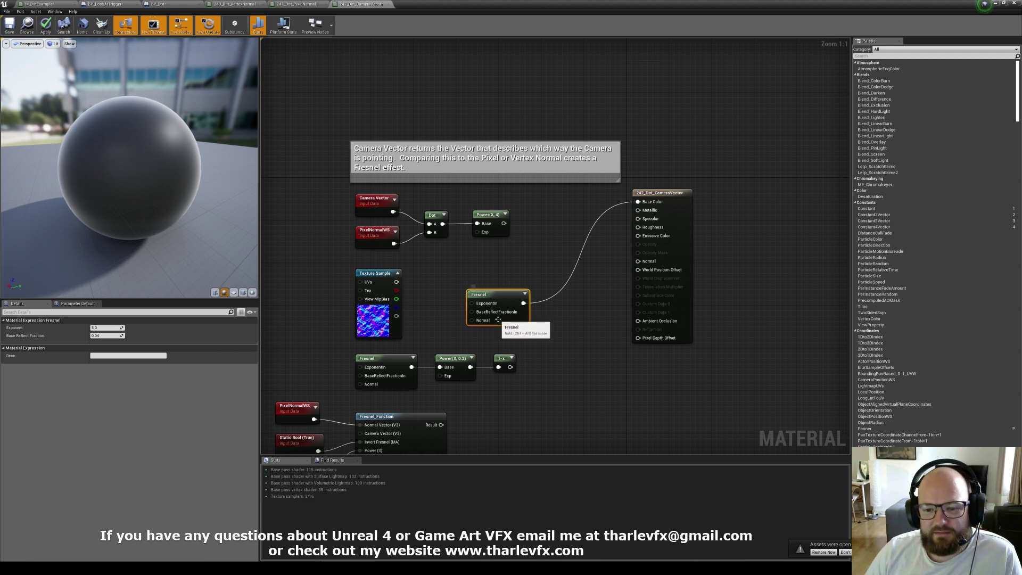
# Reposition the new Fresnel node slightly and set its Base Reflect Fraction to 0
pyautogui.moveTo(497, 319); pyautogui.dragTo(487, 314)
pyautogui.click(386, 282)
pyautogui.click(485, 292)
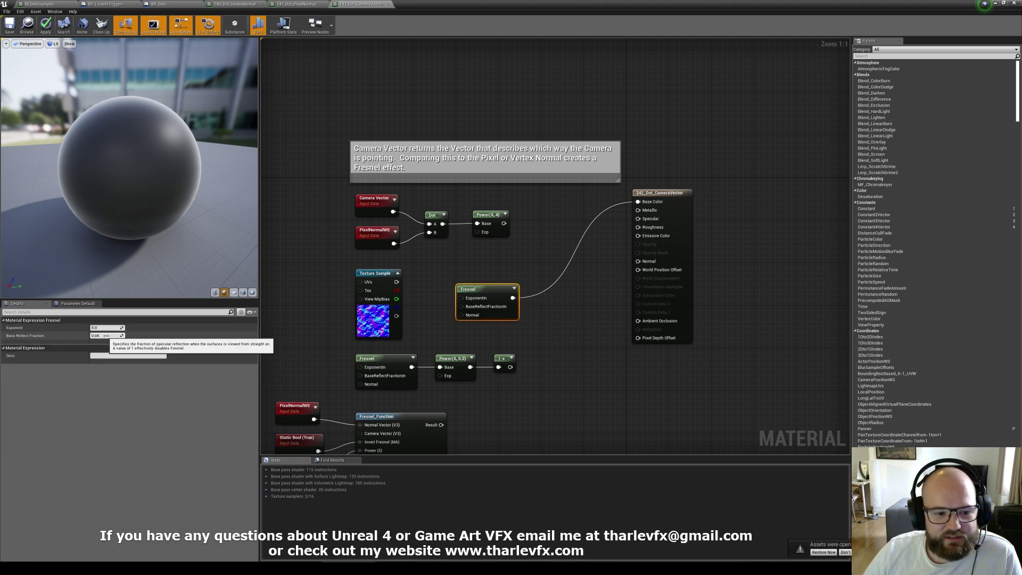
pyautogui.click(104, 336)
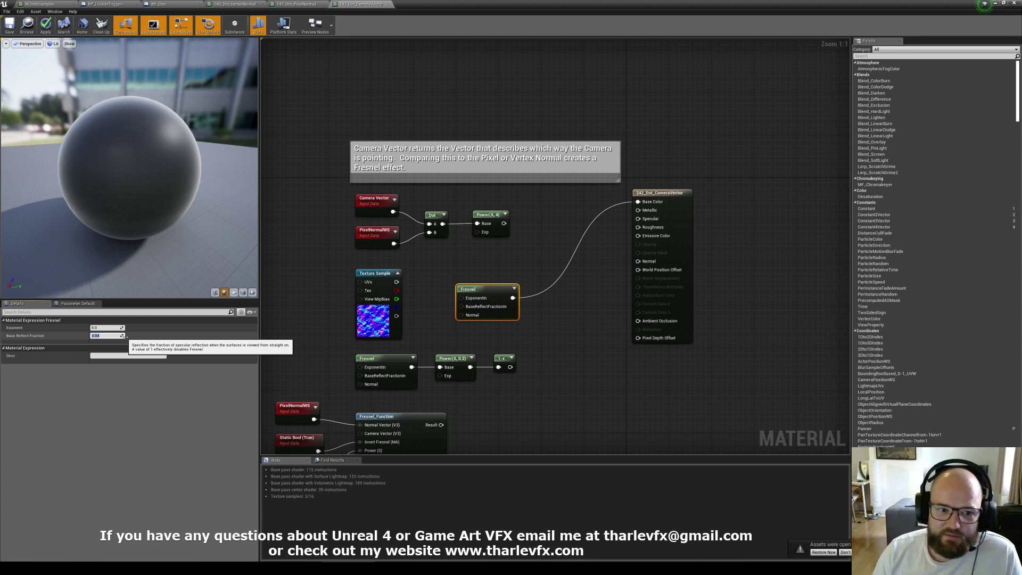
pyautogui.write('0')
pyautogui.press('Return')
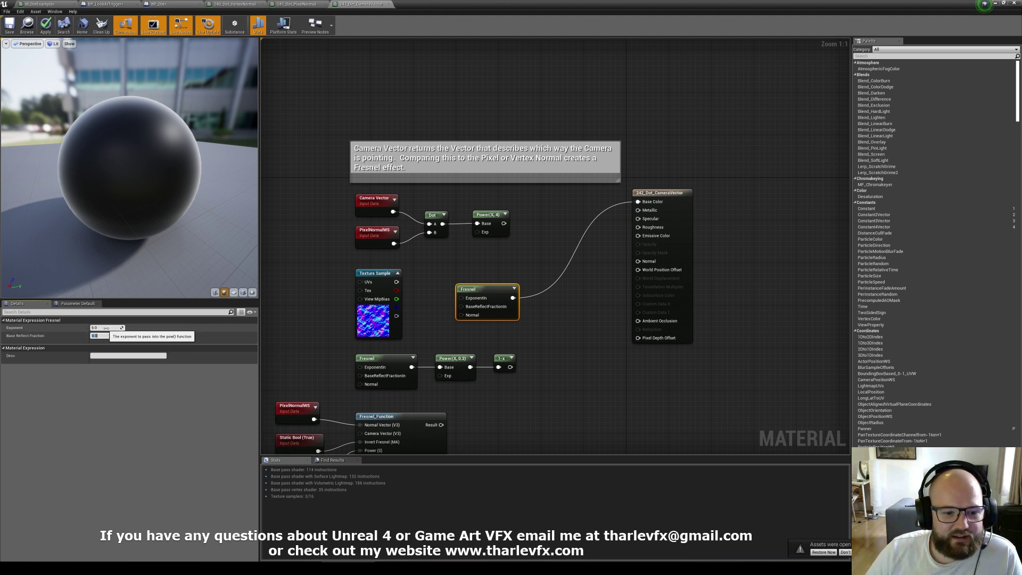
pyautogui.click(484, 211)
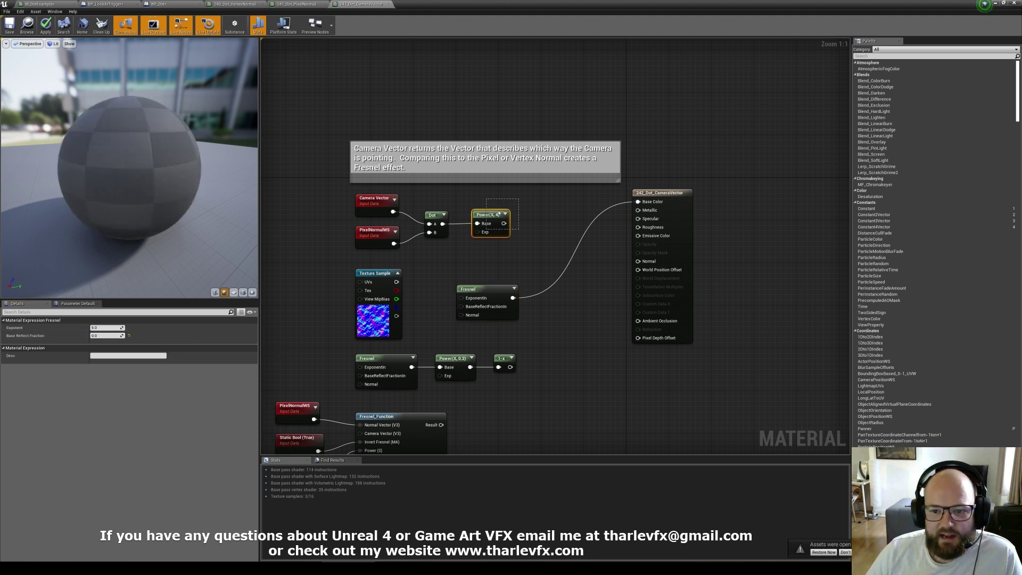
# Delete the newly added Fresnel node and connect the Fresnel_Function's Result output to the material's Base Color
pyautogui.click(474, 304)
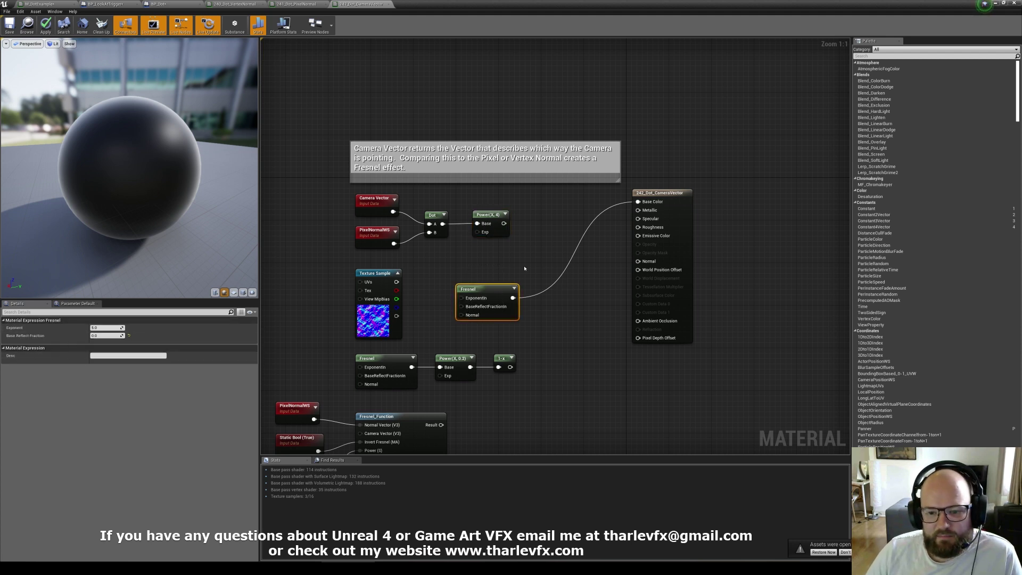
pyautogui.press('Delete')
pyautogui.moveTo(468, 383); pyautogui.dragTo(500, 305, button='right')
pyautogui.click(455, 372)
pyautogui.moveTo(472, 347); pyautogui.dragTo(670, 124)
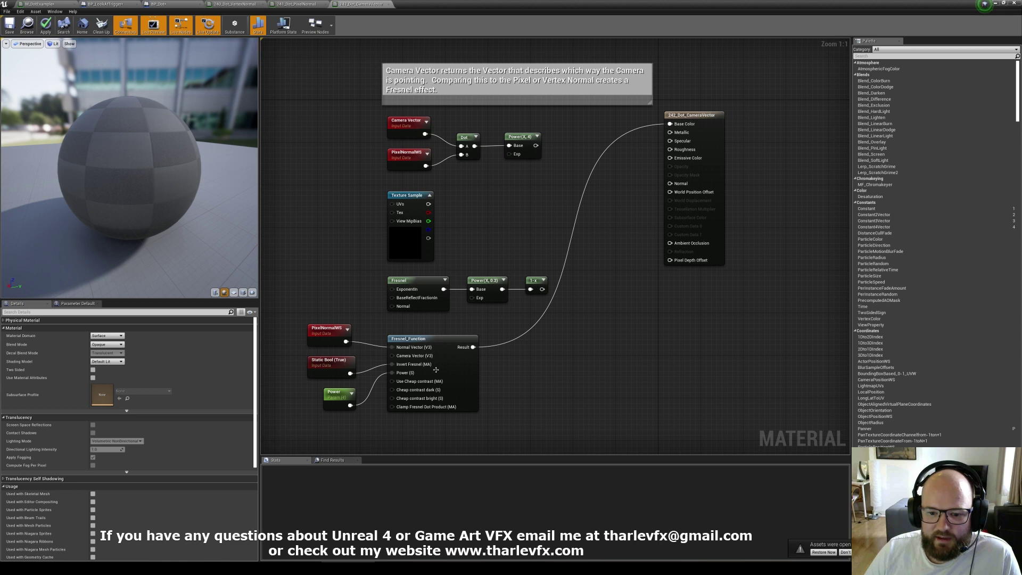
# Disconnect the Normal Vector, Invert Fresnel and Power inputs of the Fresnel_Function node and view its default shading on the preview sphere
pyautogui.moveTo(436, 369); pyautogui.dragTo(456, 352, button='right')
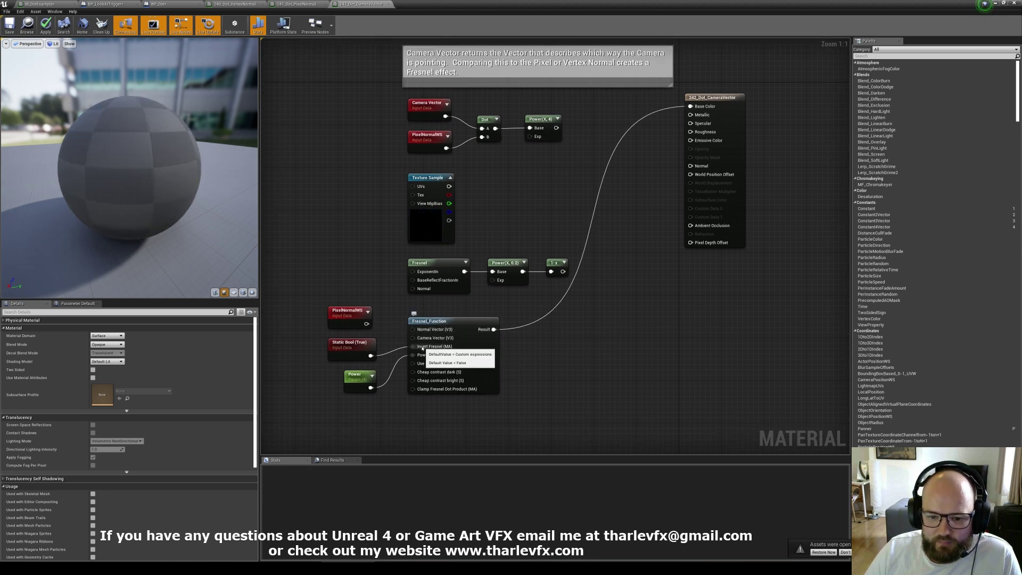
pyautogui.keyDown('alt'); pyautogui.click(421, 346); pyautogui.keyUp('alt')
pyautogui.keyDown('alt'); pyautogui.click(415, 354); pyautogui.keyUp('alt')
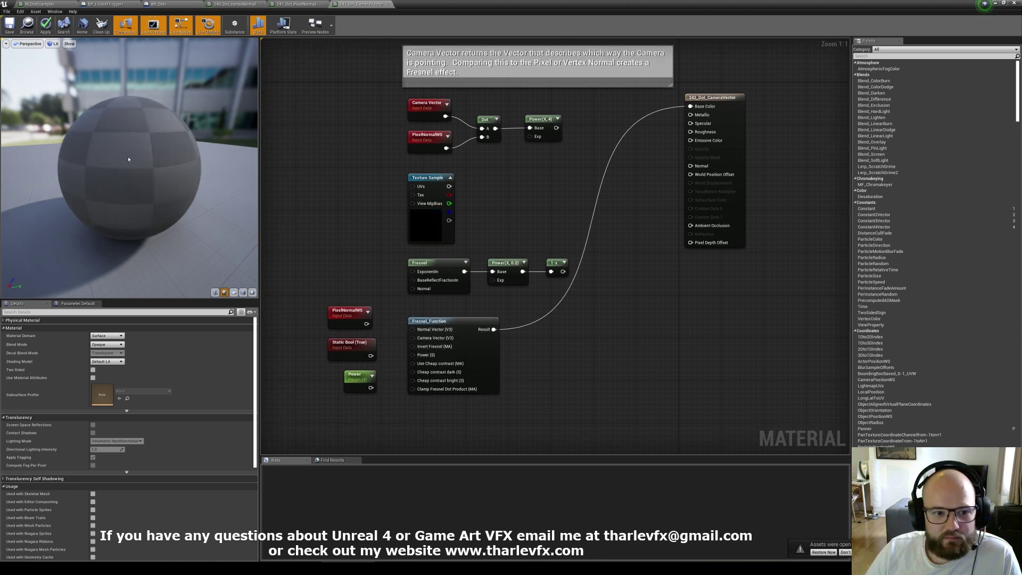
pyautogui.moveTo(151, 165)
pyautogui.mouseDown()
pyautogui.moveTo(165, 155)
pyautogui.moveTo(151, 164)
pyautogui.mouseUp()
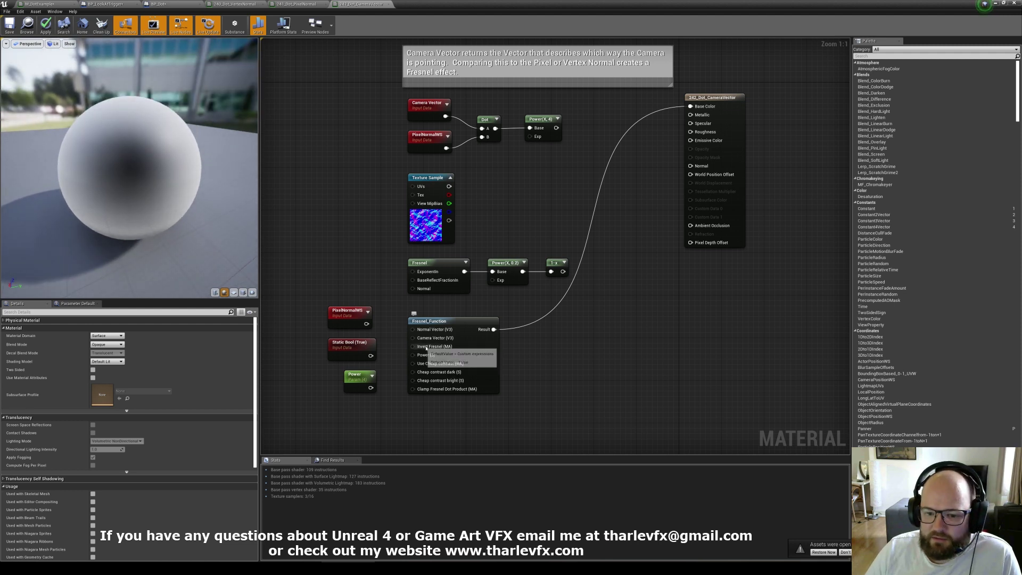
# Reconnect the Static Bool to Invert Fresnel and the Power parameter to the Fresnel_Function's Power input, checking the preview sphere after each
pyautogui.moveTo(412, 346); pyautogui.dragTo(371, 355)
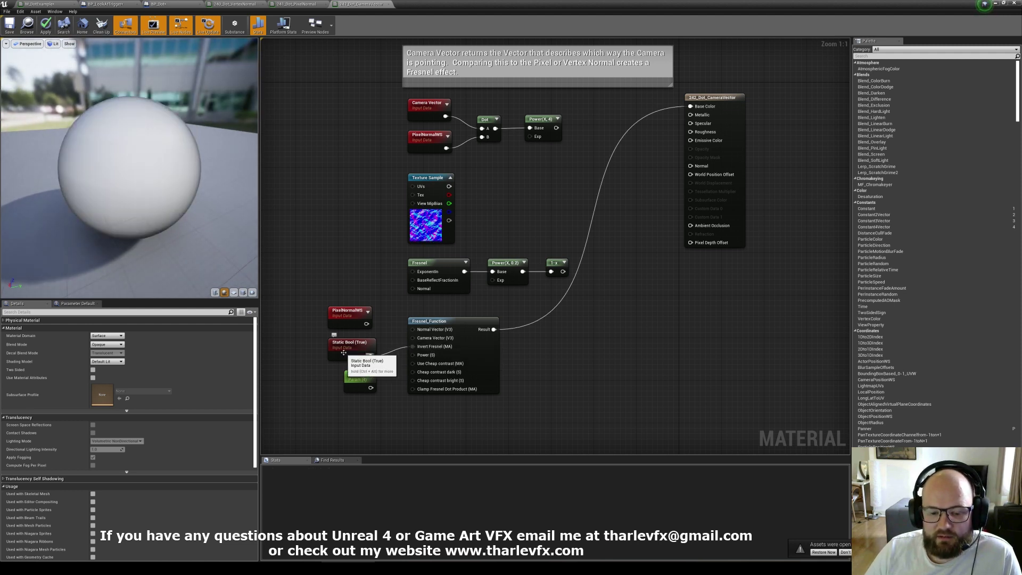
pyautogui.moveTo(205, 248); pyautogui.dragTo(176, 234)
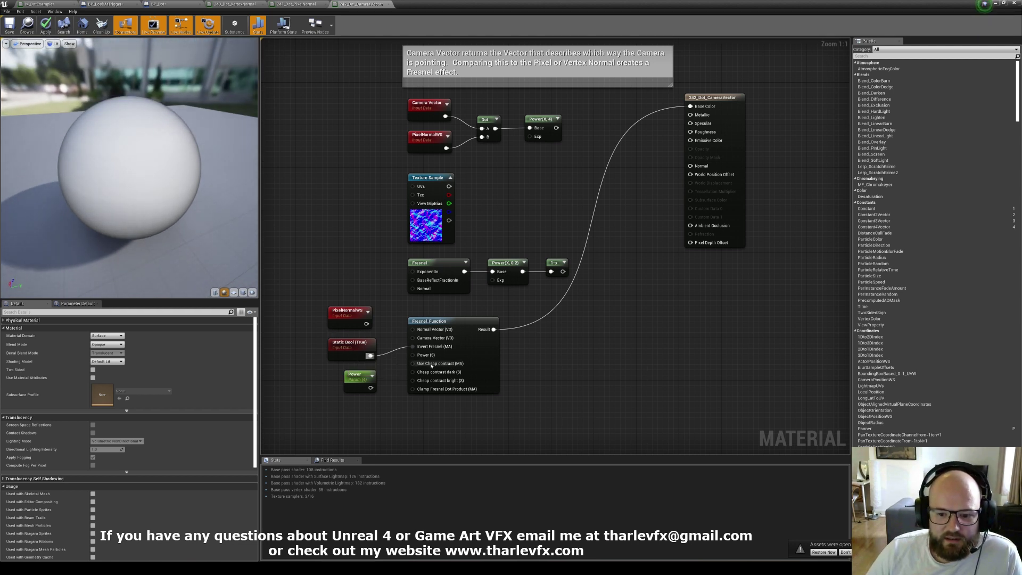
pyautogui.moveTo(76, 71); pyautogui.dragTo(164, 163)
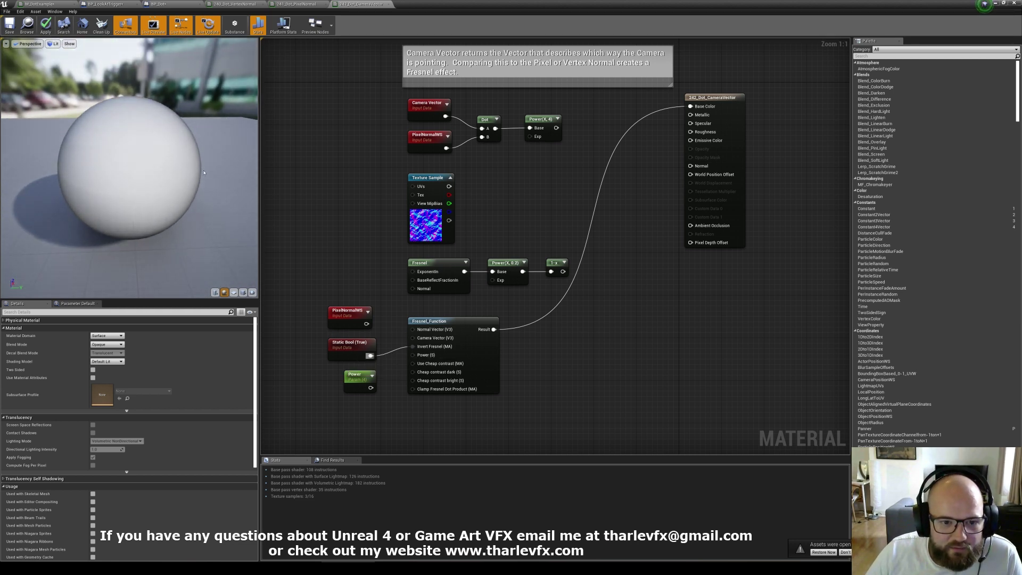
pyautogui.moveTo(412, 355); pyautogui.dragTo(370, 387)
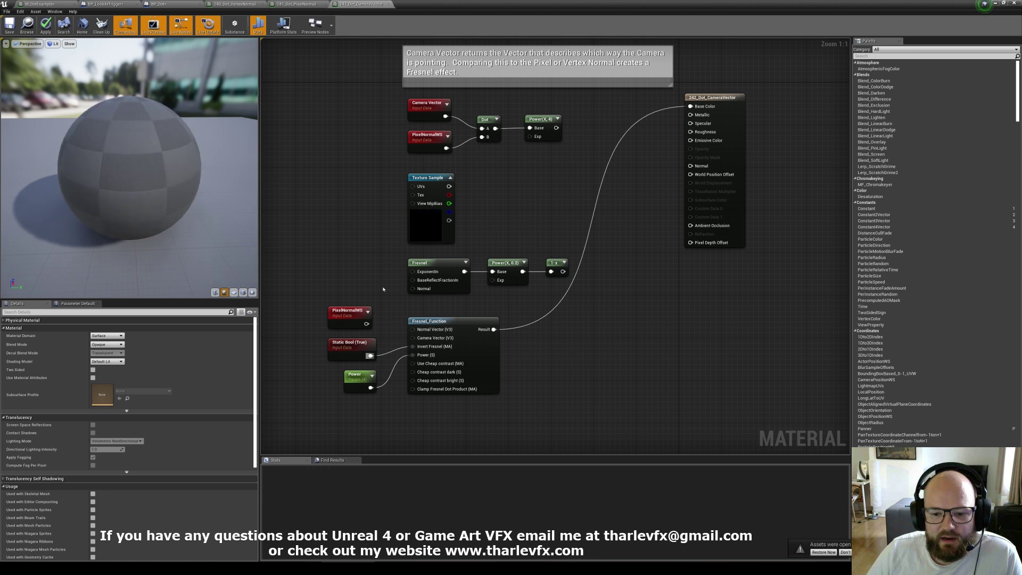
pyautogui.moveTo(202, 223); pyautogui.dragTo(181, 218)
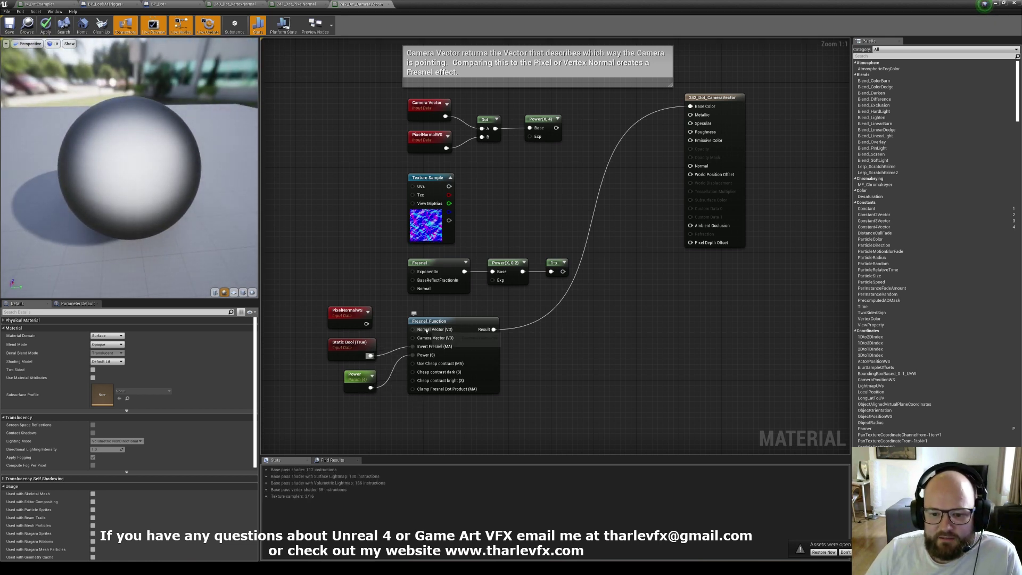
# Connect the Texture Sample to the material's Normal and PixelNormalWS to the Fresnel_Function's Normal Vector, inspecting the preview sphere
pyautogui.moveTo(690, 165); pyautogui.dragTo(449, 186)
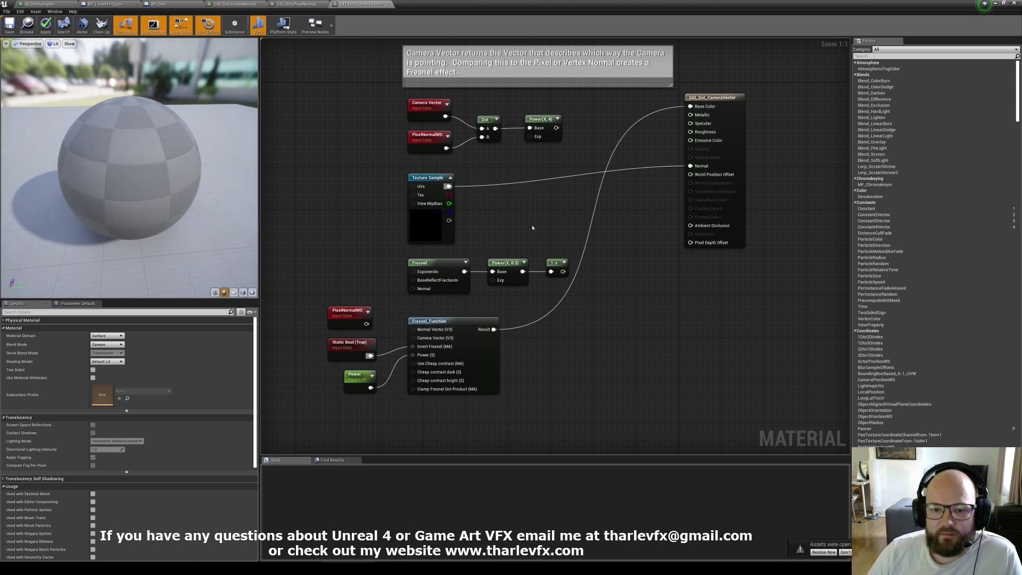
pyautogui.moveTo(172, 150); pyautogui.dragTo(121, 190)
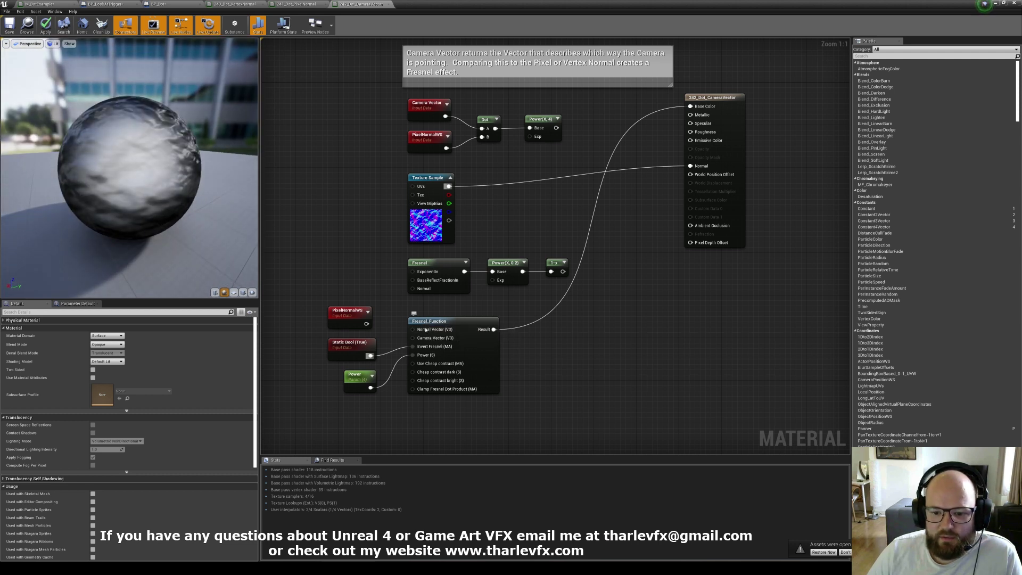
pyautogui.moveTo(413, 329); pyautogui.dragTo(366, 323)
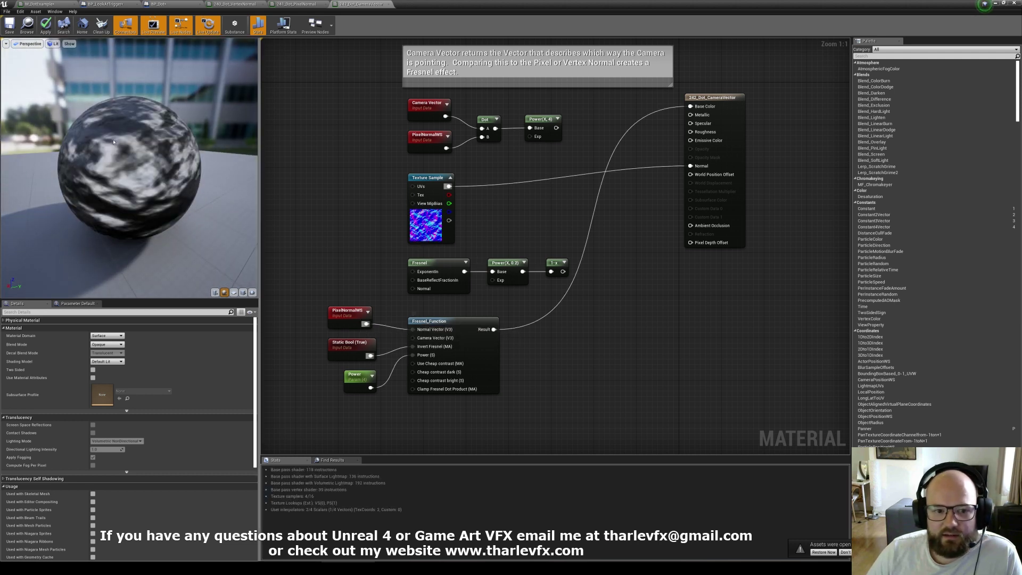
pyautogui.moveTo(176, 197); pyautogui.dragTo(160, 160)
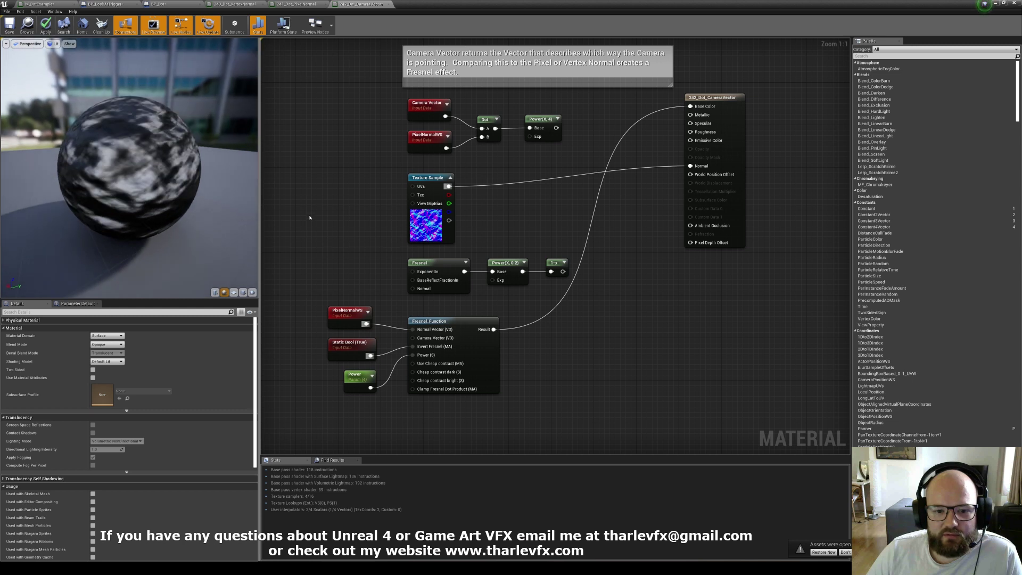
# Open the Fresnel_Function material function and examine how its normal and camera vector inputs feed the Dot, Clamp and Switch nodes
pyautogui.click(479, 351)
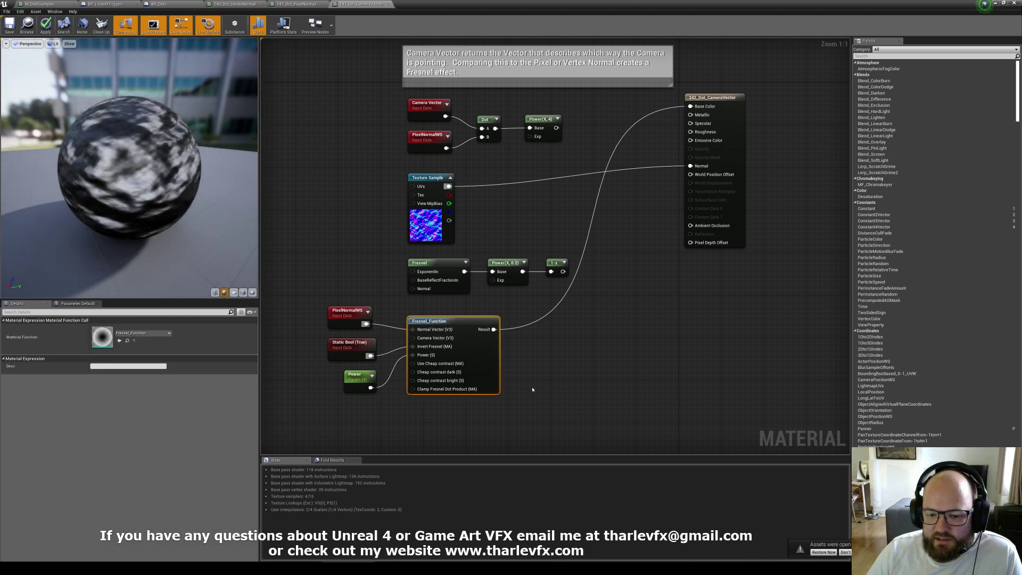
pyautogui.doubleClick(479, 372)
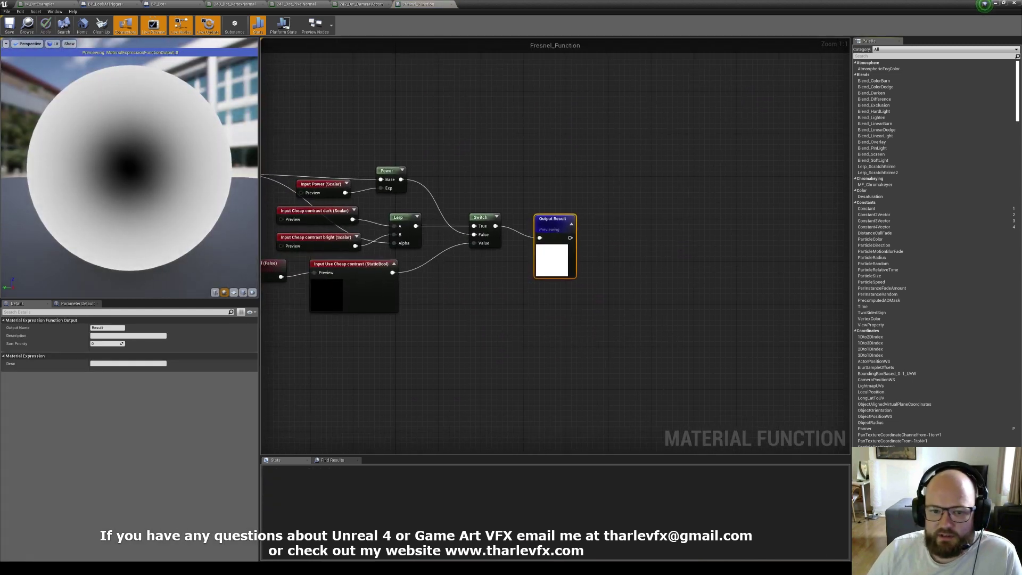
pyautogui.moveTo(395, 360); pyautogui.dragTo(504, 371, button='right')
pyautogui.moveTo(352, 318); pyautogui.dragTo(639, 377, button='right')
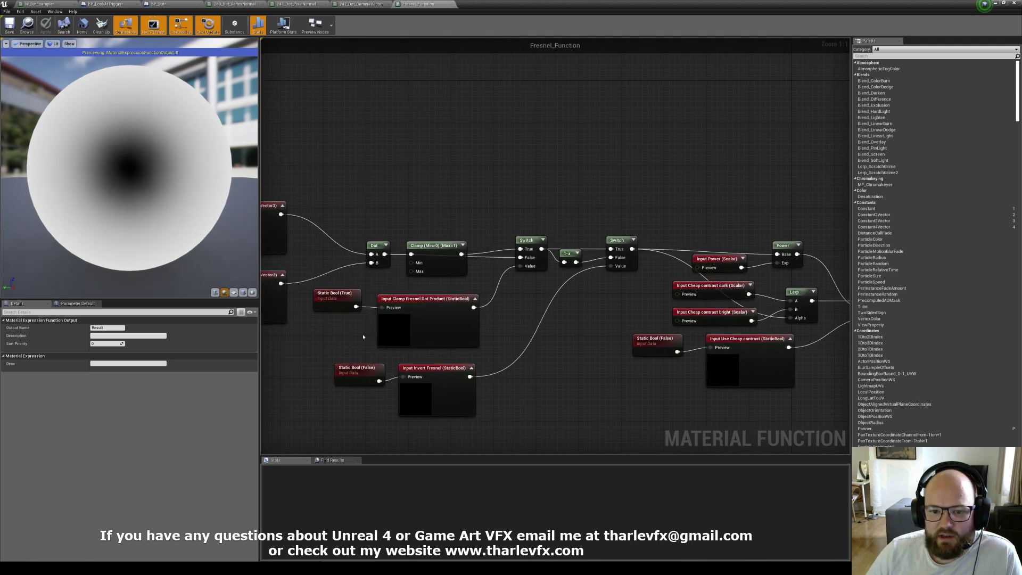
pyautogui.moveTo(363, 338); pyautogui.dragTo(506, 316, button='right')
pyautogui.moveTo(523, 223); pyautogui.dragTo(476, 210)
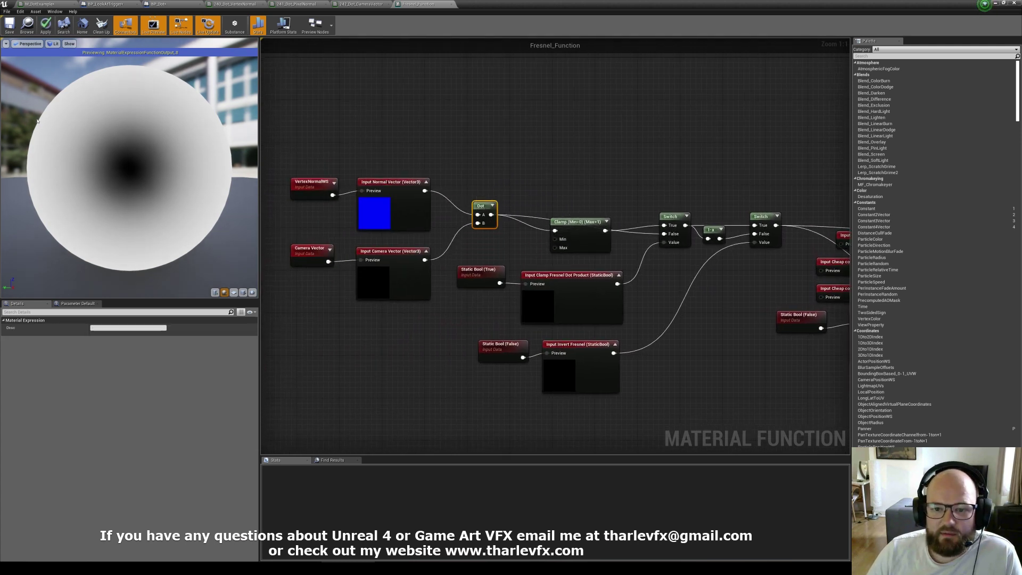
pyautogui.click(453, 223)
pyautogui.moveTo(160, 160); pyautogui.dragTo(160, 186)
pyautogui.scroll(-2, 144, 182)
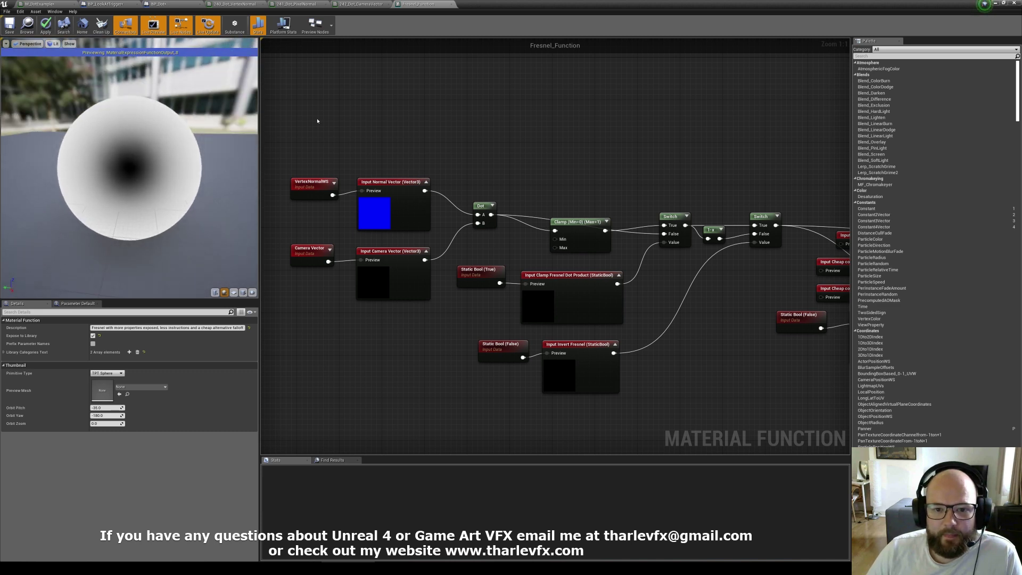
# Return to the camera vector material and inspect its preview sphere and full node graph
pyautogui.click(362, 4)
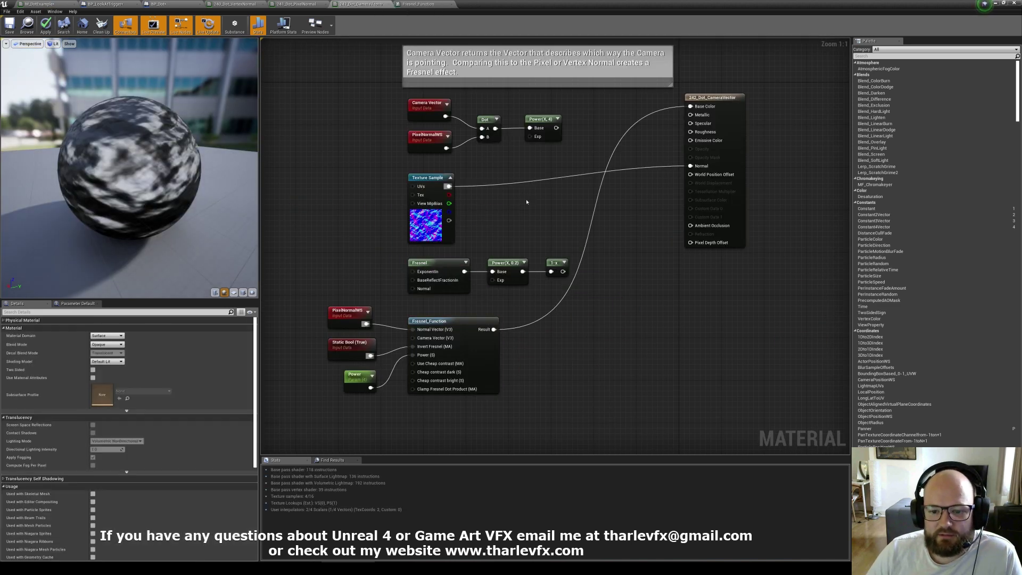
pyautogui.moveTo(207, 189); pyautogui.dragTo(106, 122)
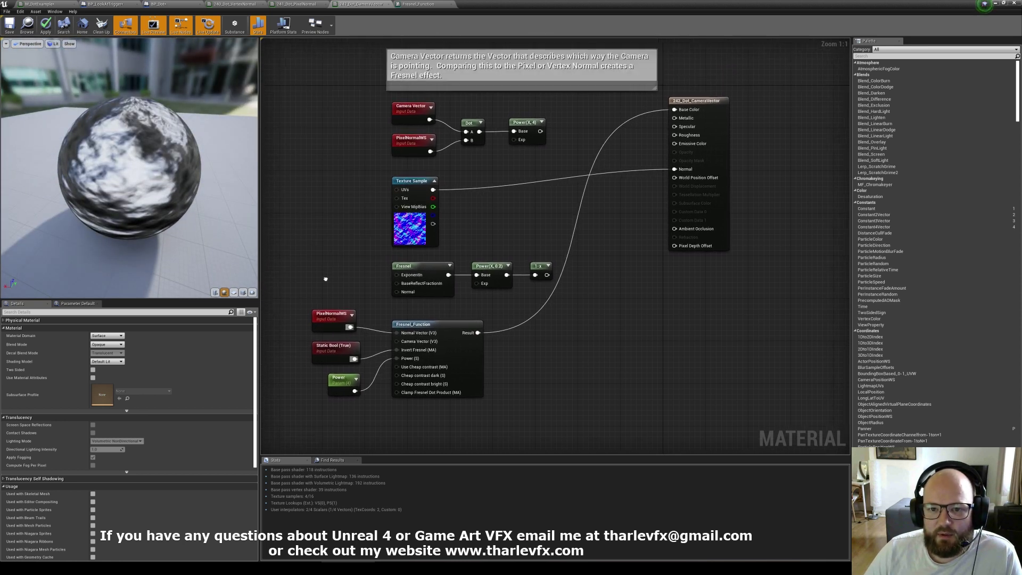
pyautogui.scroll(-2, 362, 272)
pyautogui.moveTo(367, 212); pyautogui.dragTo(357, 226, button='right')
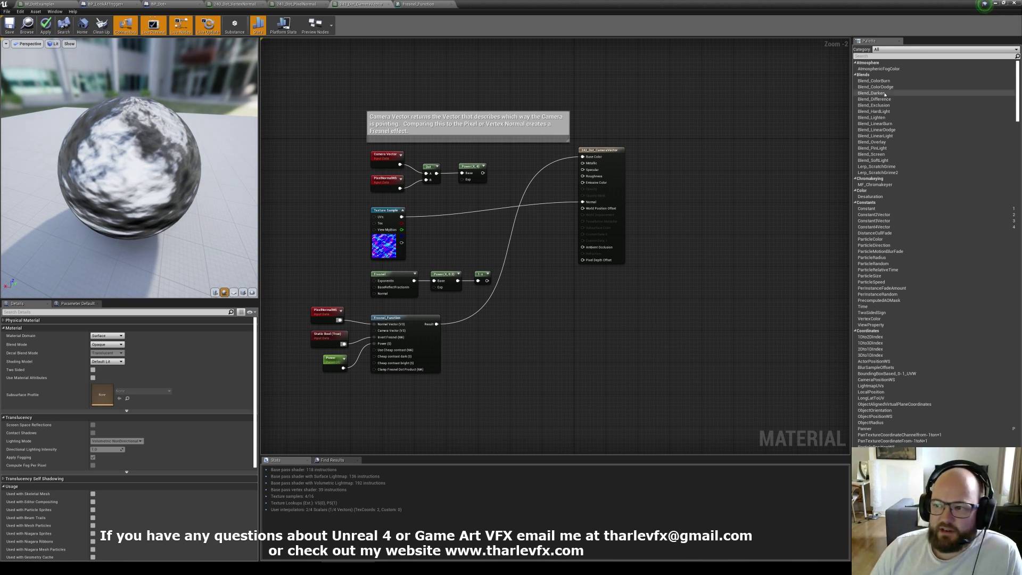
# Return to the level editor and look over the vertex normal and pixel normal spheres
pyautogui.click(994, 4)
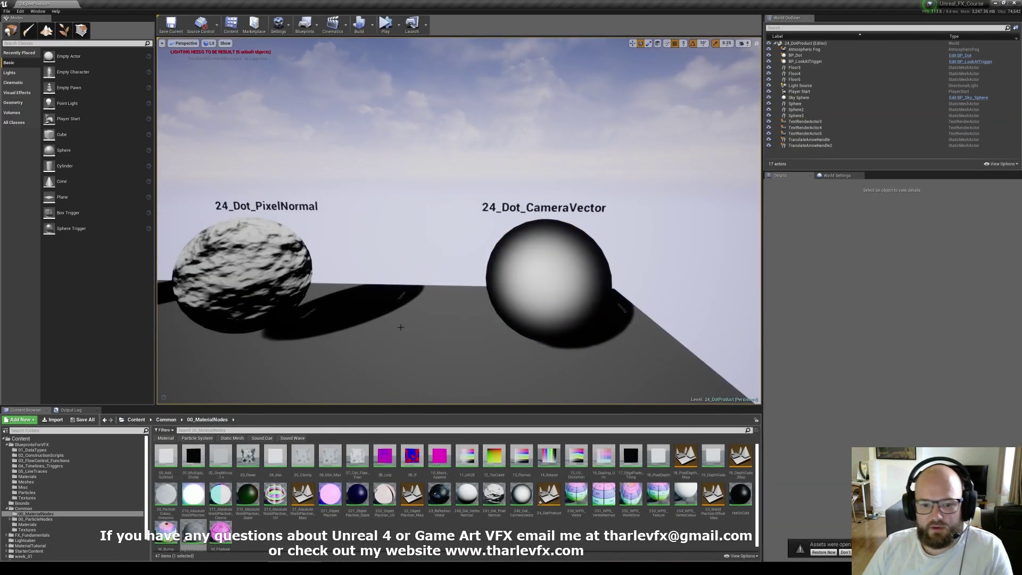
pyautogui.moveTo(459, 220); pyautogui.dragTo(400, 327, button='right')
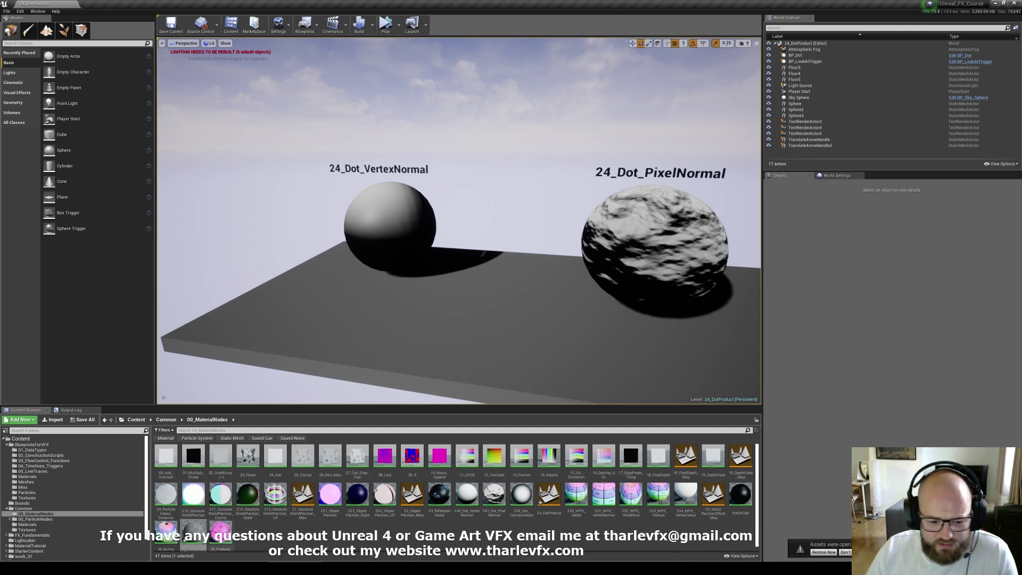
# Open the BP_LookAtTrigger blueprint from the BlueprintsForVFX Misc folder
pyautogui.click(248, 531)
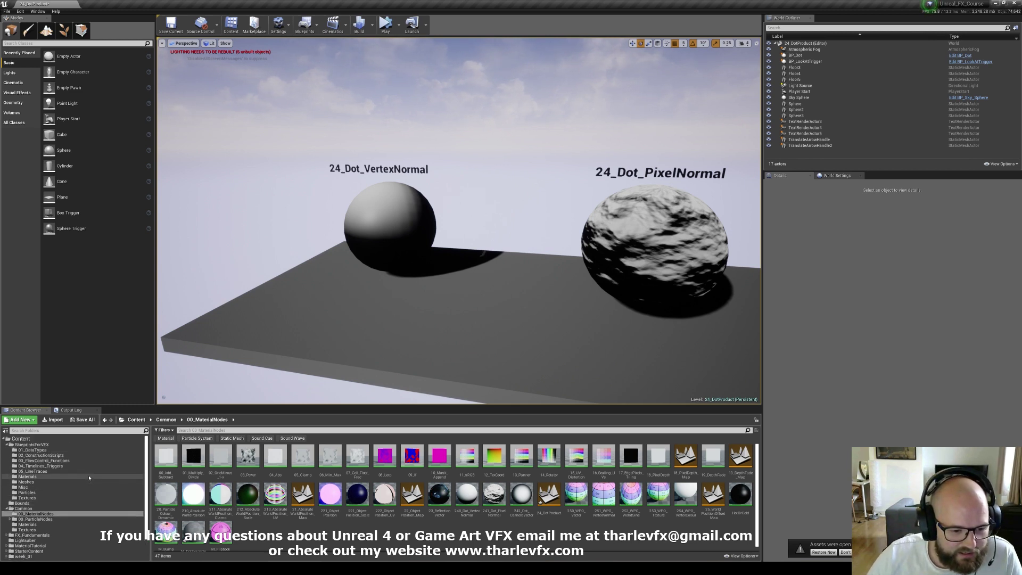
pyautogui.click(24, 487)
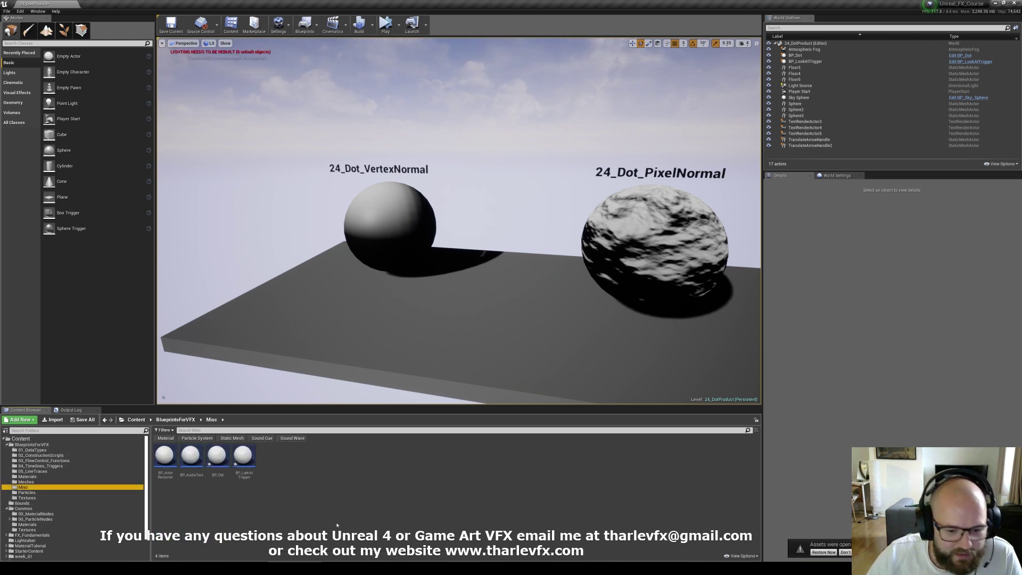
pyautogui.doubleClick(244, 456)
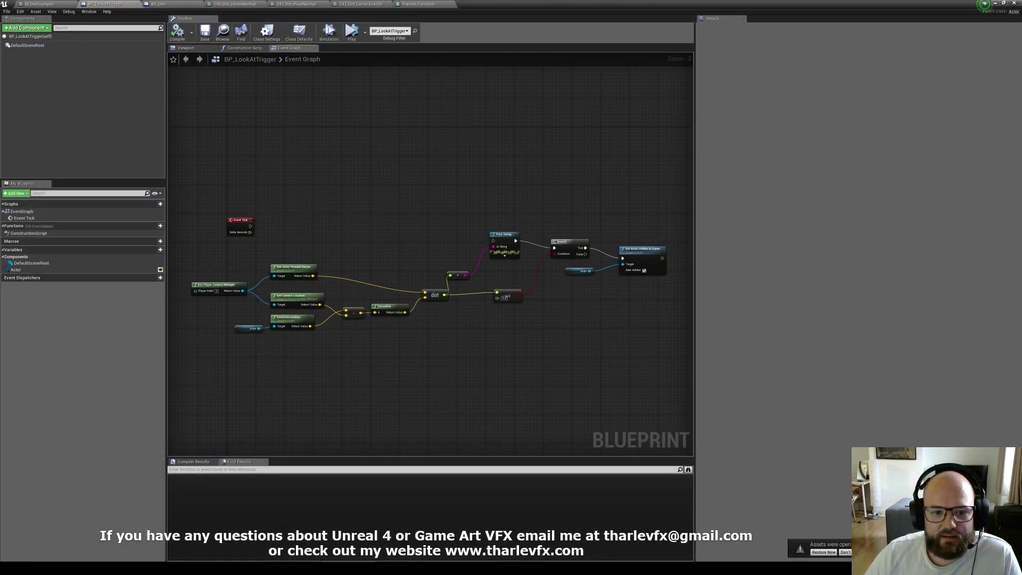
# Move the Event Tick node clear of the others and delete all the remaining nodes in the event graph
pyautogui.moveTo(252, 220); pyautogui.dragTo(259, 162)
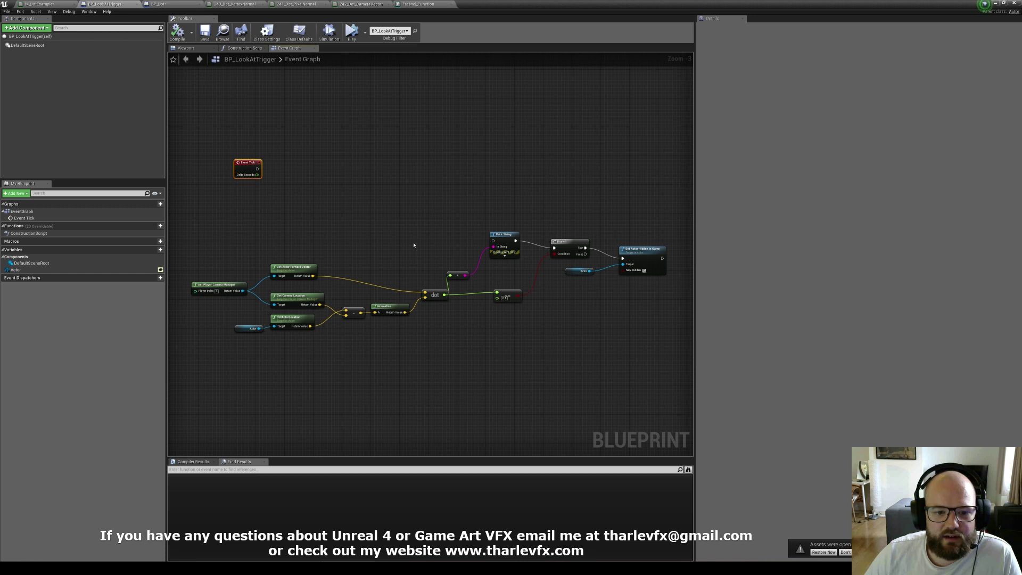
pyautogui.moveTo(665, 226); pyautogui.dragTo(189, 340)
pyautogui.press('Delete')
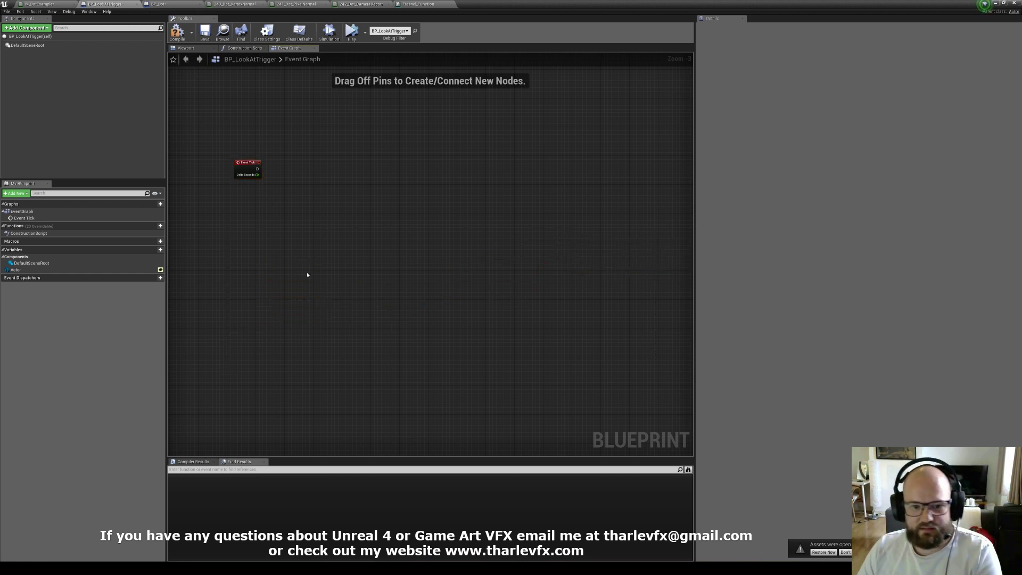
# Set the Actor variable's type to a Static Mesh Actor object reference and keep it instance editable
pyautogui.click(21, 270)
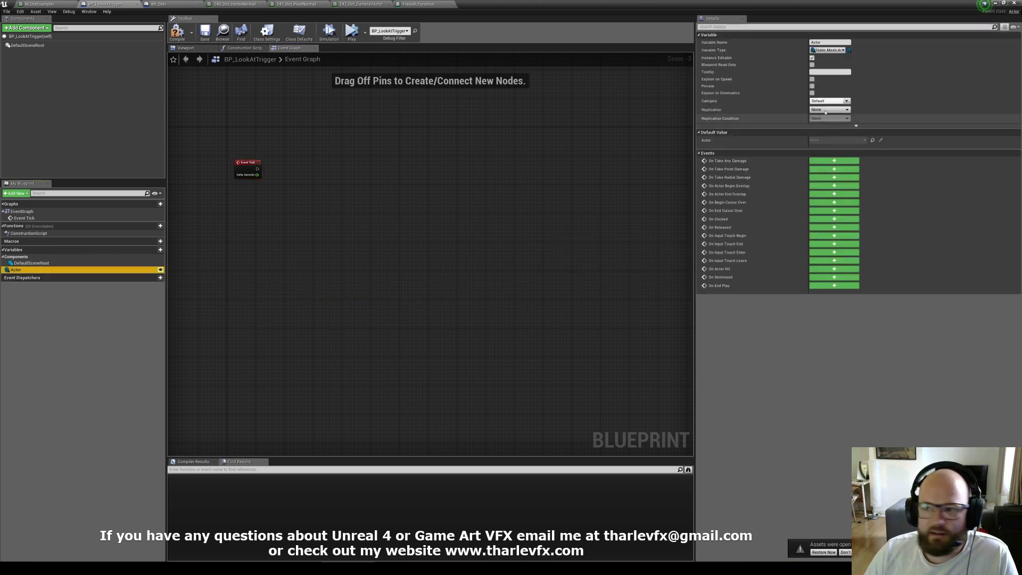
pyautogui.click(831, 50)
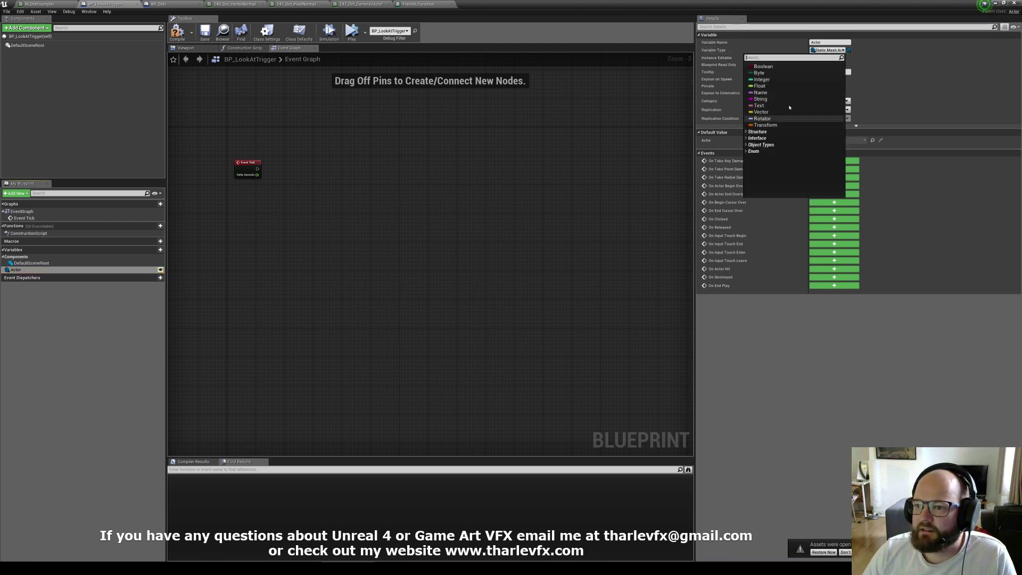
pyautogui.write('static mesh')
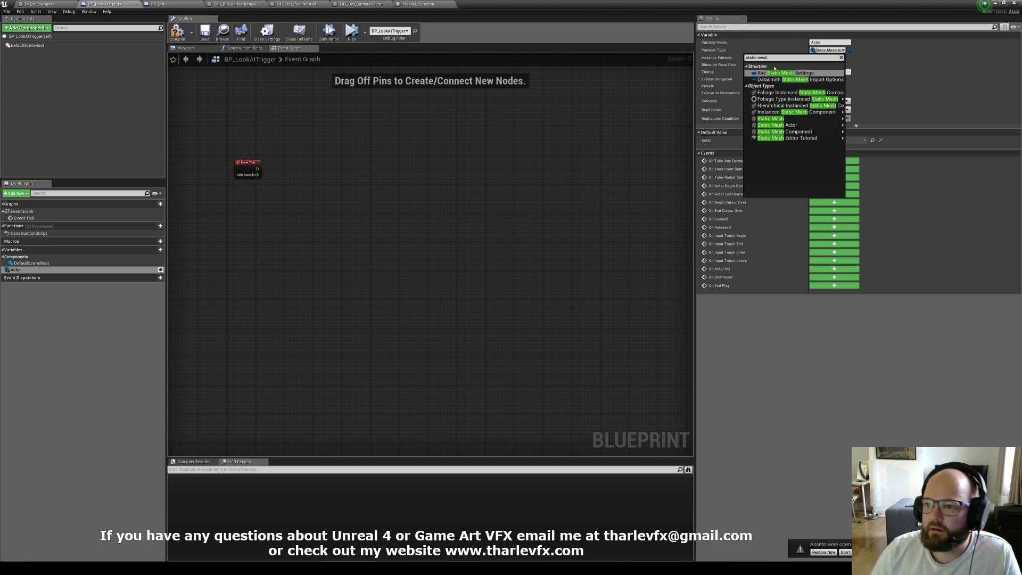
pyautogui.moveTo(798, 126)
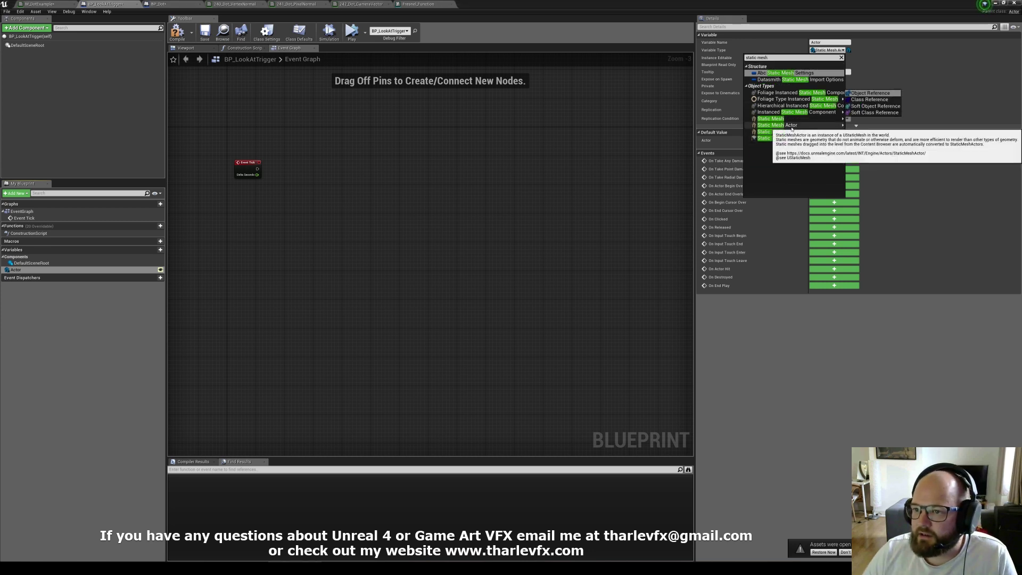
pyautogui.click(870, 126)
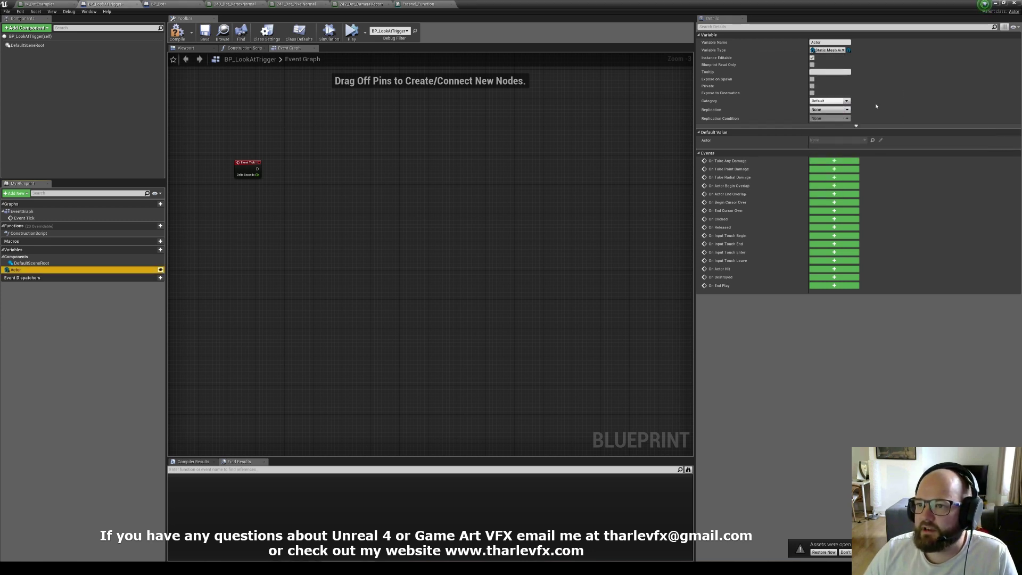
pyautogui.click(812, 58)
pyautogui.click(177, 32)
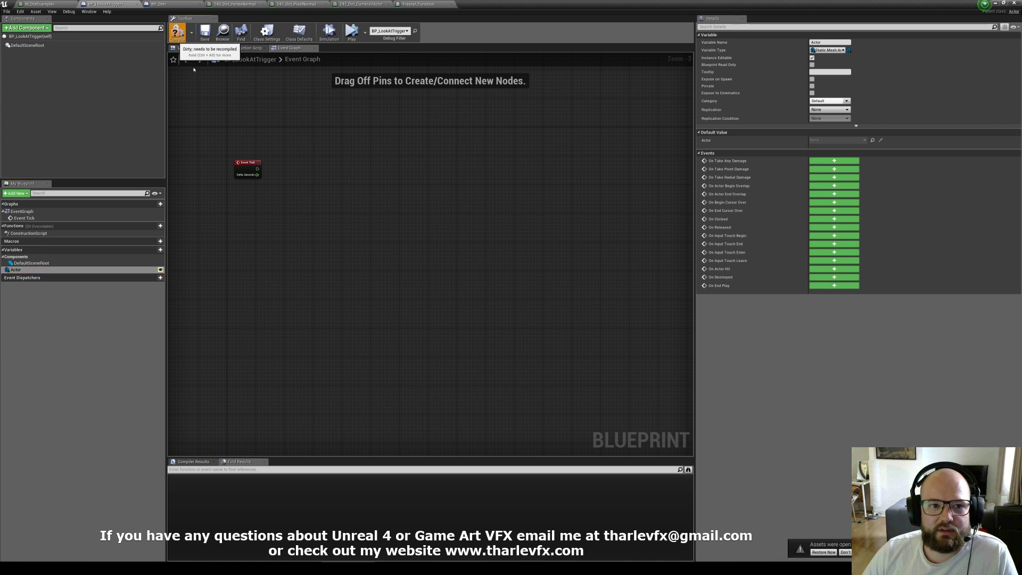
# Return to the level, select BP_LookAtTrigger and inspect the ways of assigning its Actor reference around the vertex normal sphere
pyautogui.click(995, 3)
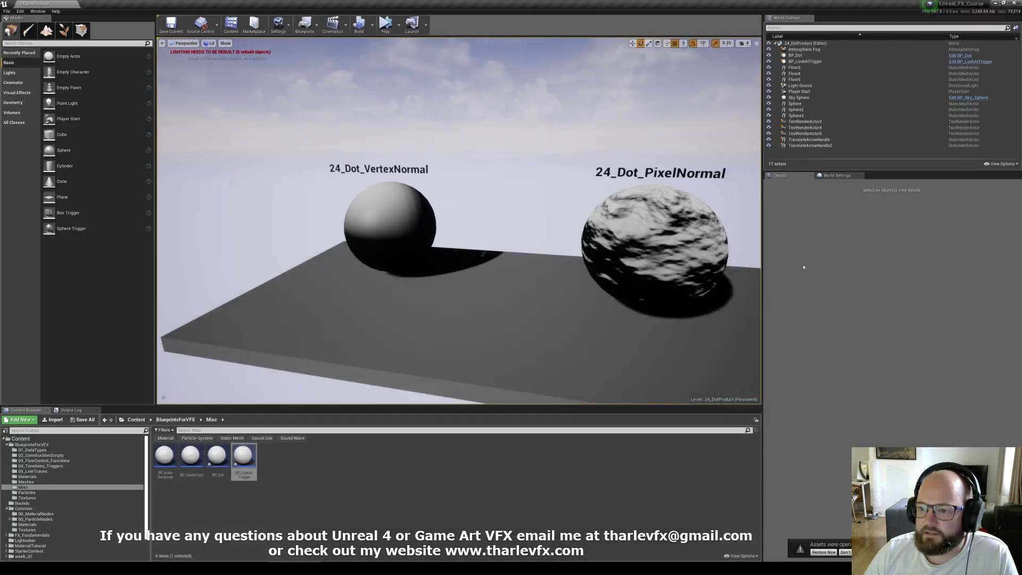
pyautogui.click(824, 61)
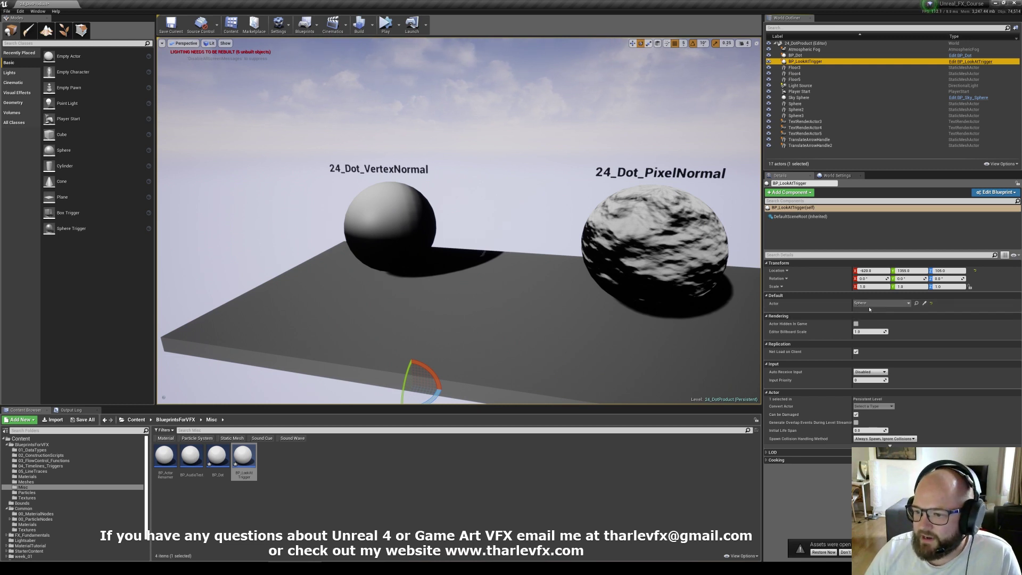
pyautogui.click(880, 303)
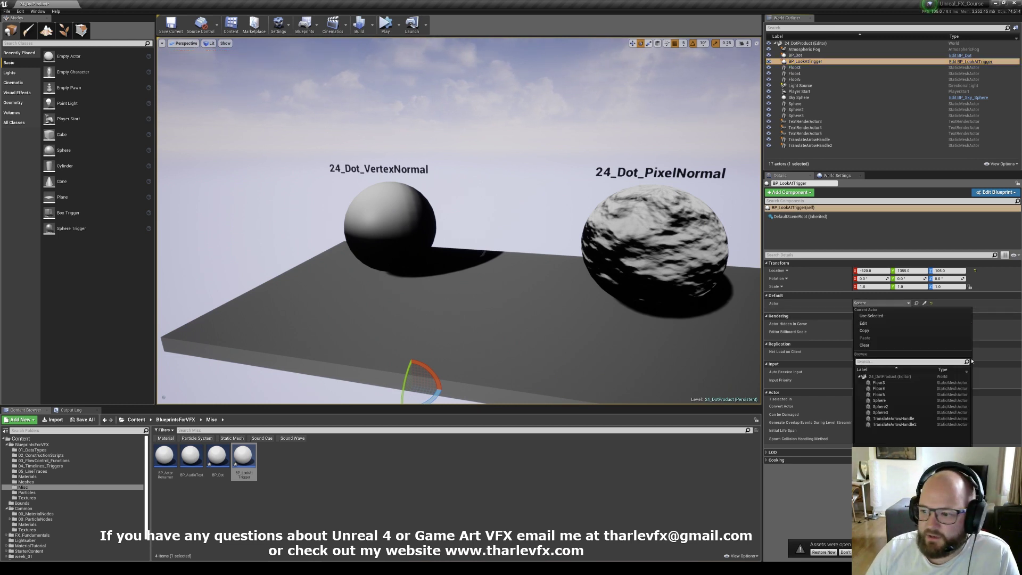
pyautogui.click(924, 303)
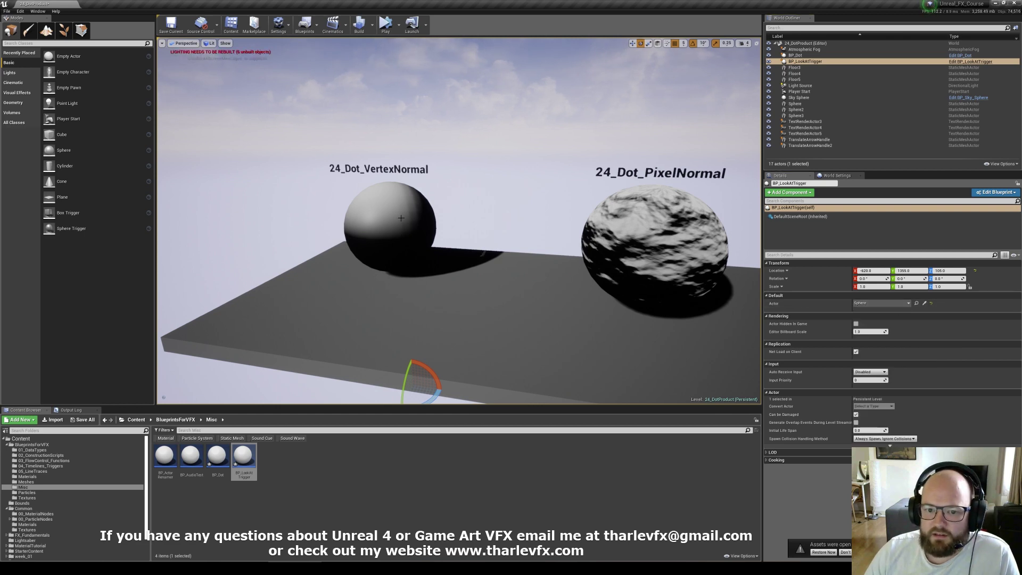
pyautogui.moveTo(401, 217)
pyautogui.mouseDown(button='right')
pyautogui.moveTo(388, 207)
pyautogui.moveTo(394, 222)
pyautogui.mouseUp(button='right')
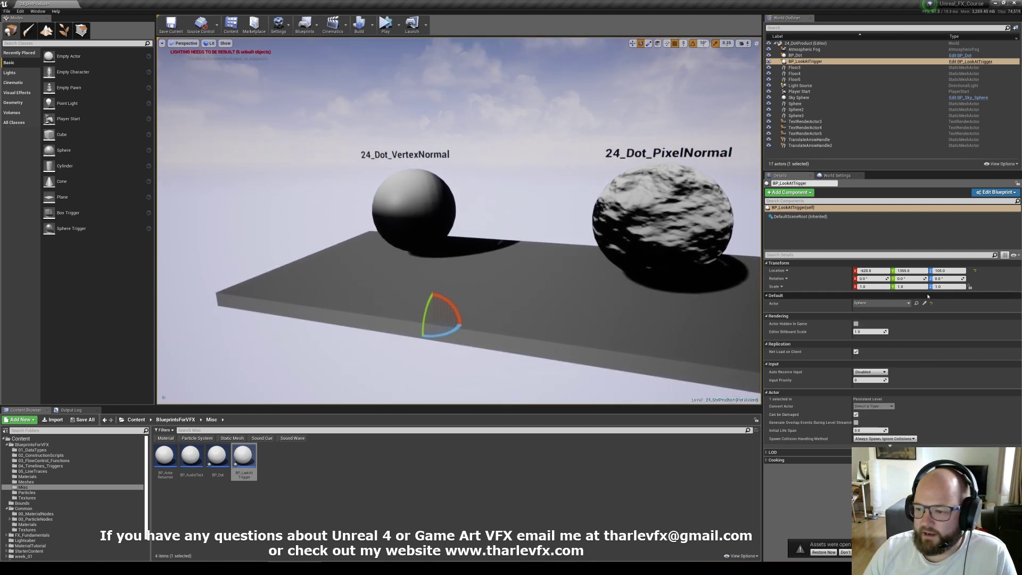
pyautogui.moveTo(448, 269)
pyautogui.mouseDown(button='right')
pyautogui.moveTo(461, 273)
pyautogui.moveTo(454, 261)
pyautogui.mouseUp(button='right')
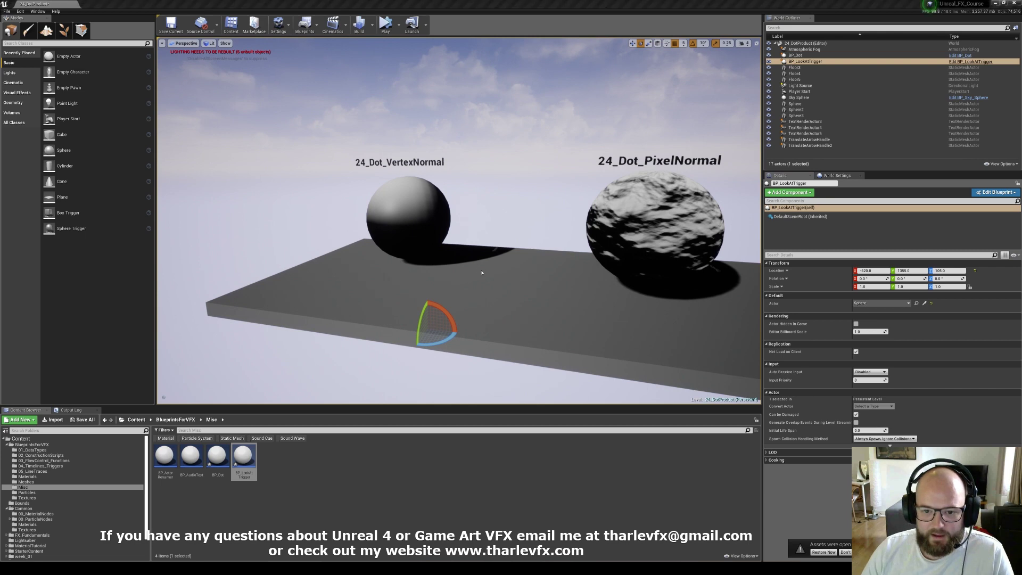
# Back in the BP_LookAtTrigger graph, place a getter for the Actor variable and connect it to a new GetActorLocation node
pyautogui.hotkey('alt', 'Tab')
pyautogui.moveTo(253, 246); pyautogui.dragTo(320, 266, button='right')
pyautogui.moveTo(107, 270); pyautogui.dragTo(365, 218)
pyautogui.click(318, 229)
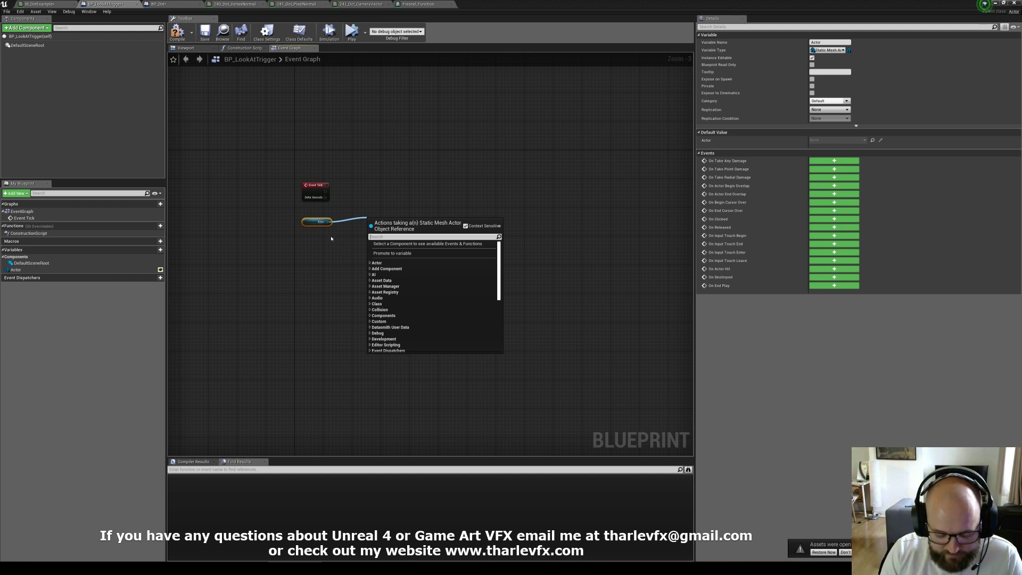
pyautogui.write('get location')
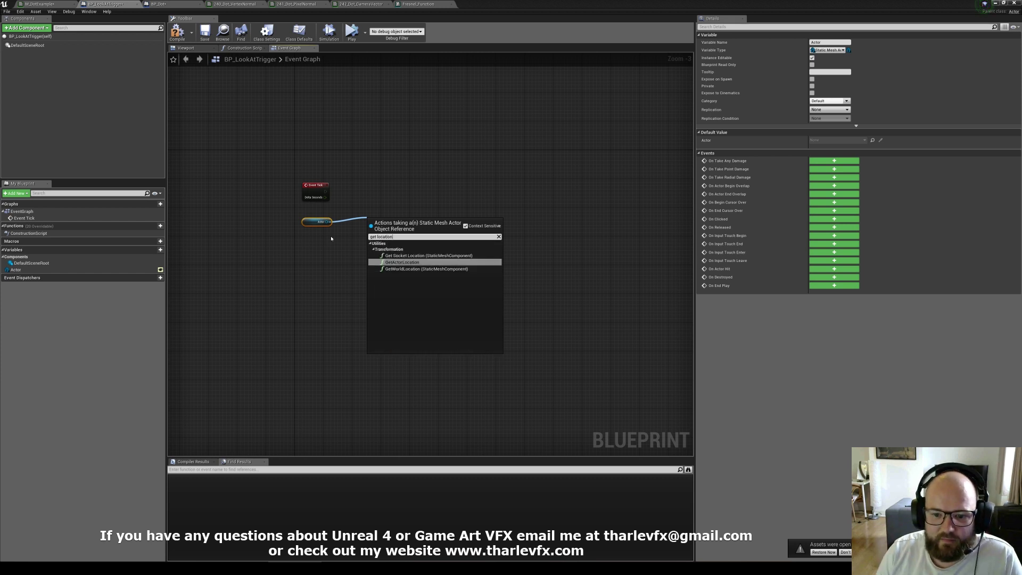
pyautogui.press('Return')
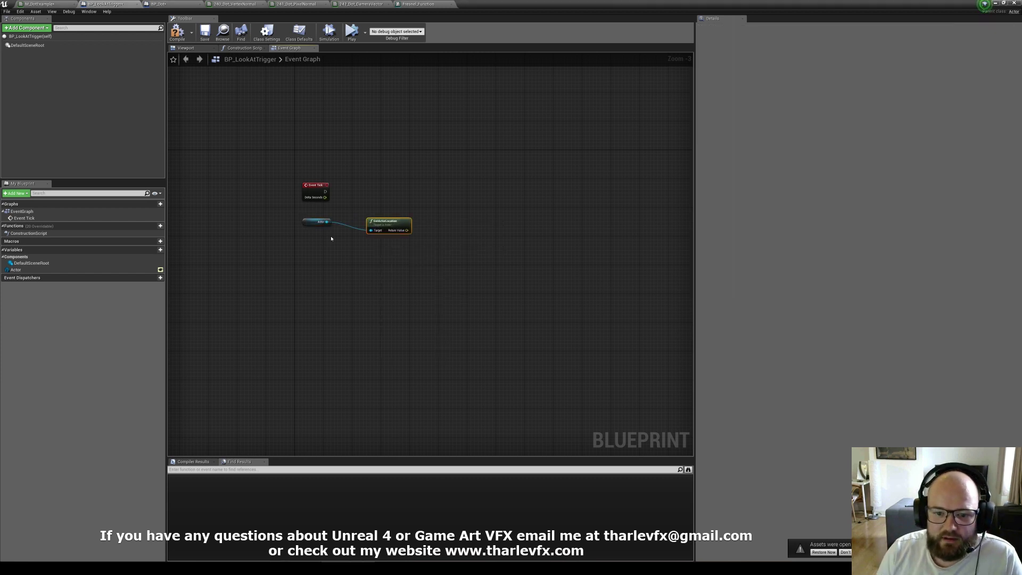
pyautogui.scroll(3, 383, 171)
pyautogui.moveTo(349, 236); pyautogui.dragTo(344, 236)
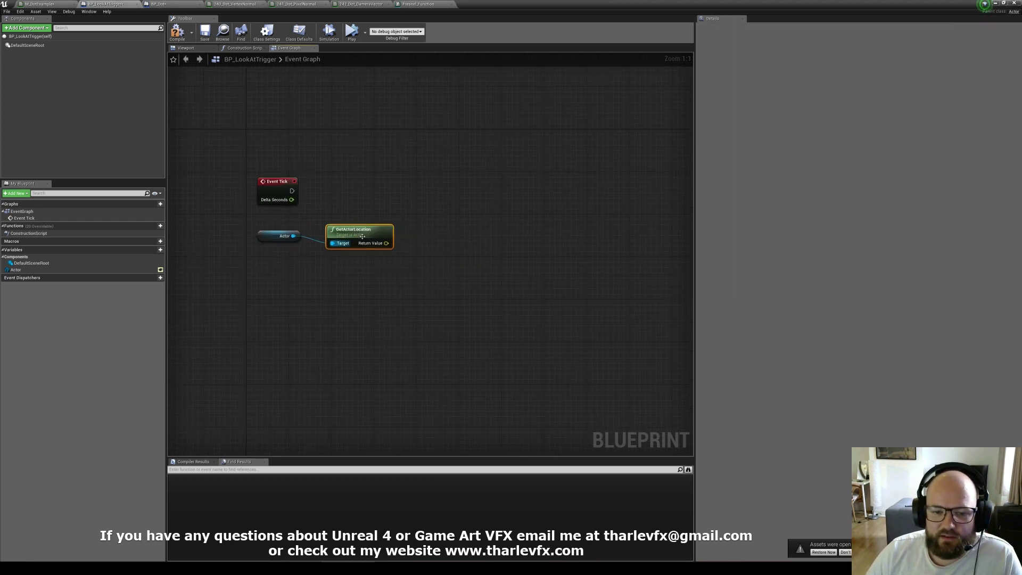
pyautogui.moveTo(329, 272); pyautogui.dragTo(361, 255, button='right')
pyautogui.click(360, 255)
# Add a Get Player Camera Manager node and place it below the Actor getter
pyautogui.rightClick(286, 251)
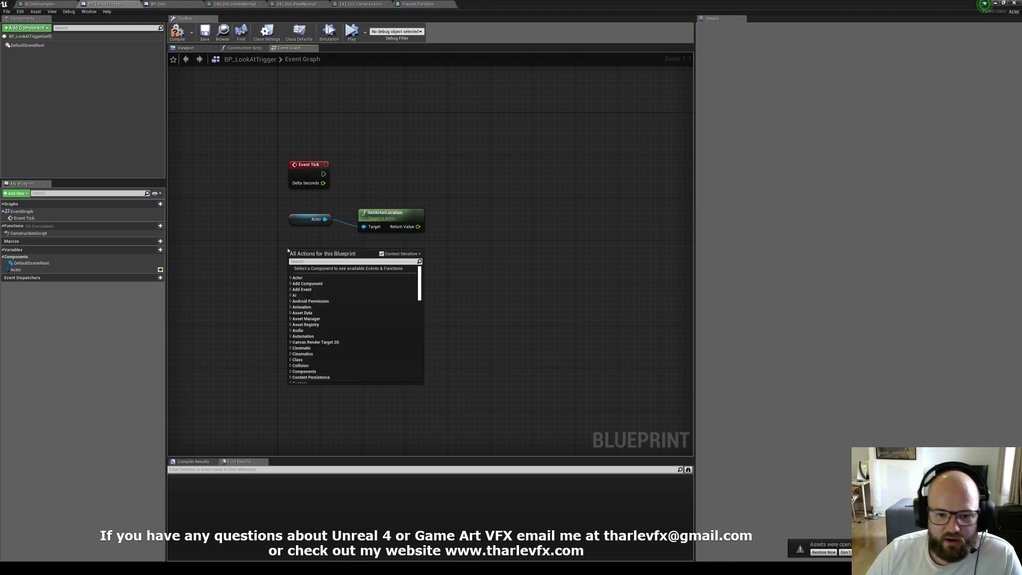
pyautogui.write('camera man')
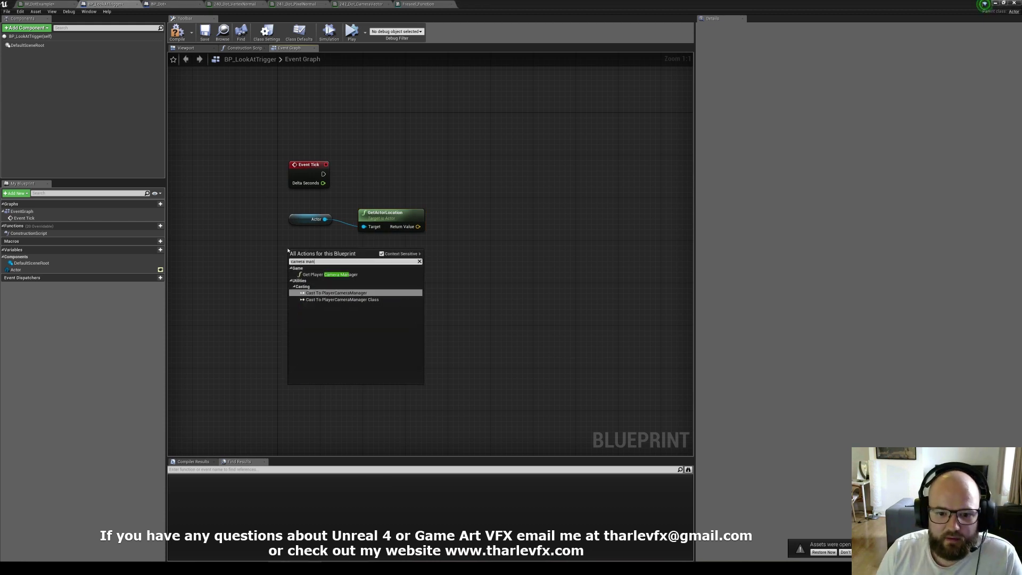
pyautogui.click(326, 274)
pyautogui.moveTo(292, 267); pyautogui.dragTo(260, 273)
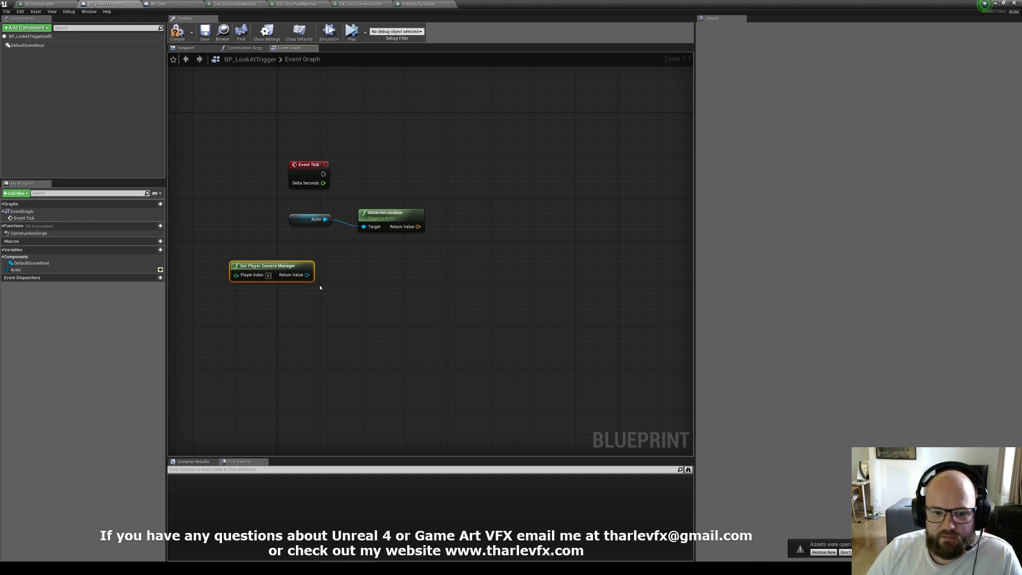
# Add a Get Camera Location node fed by the Player Camera Manager and align it with that node
pyautogui.moveTo(307, 274); pyautogui.dragTo(362, 278)
pyautogui.write('get location')
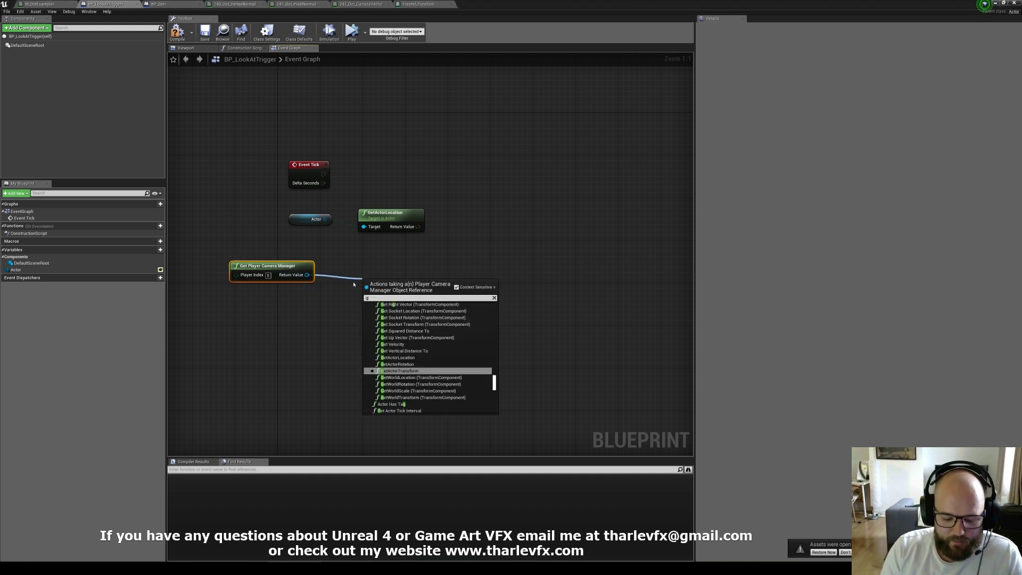
pyautogui.press('Up')
pyautogui.press('Up')
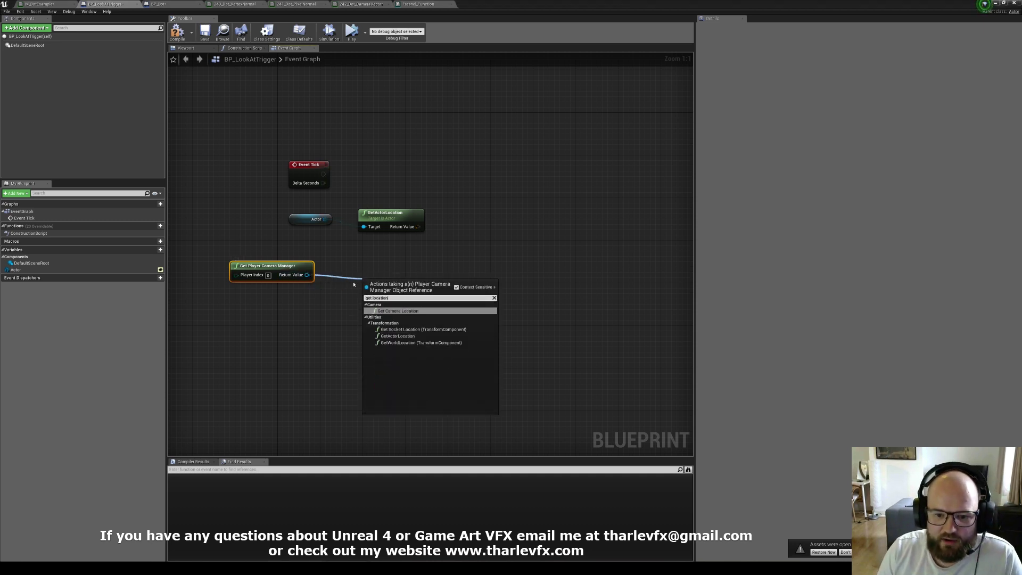
pyautogui.press('Return')
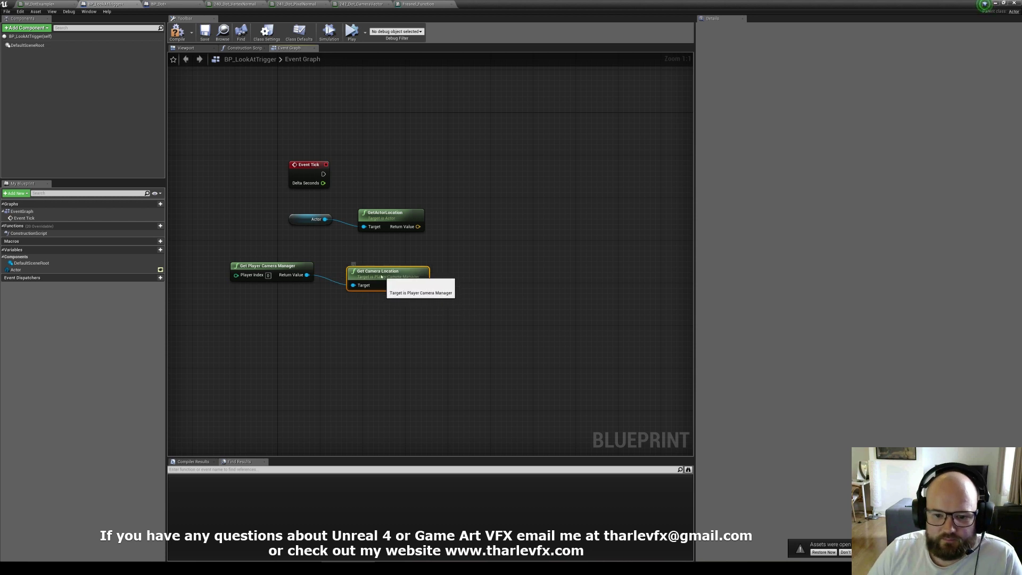
pyautogui.click(447, 249)
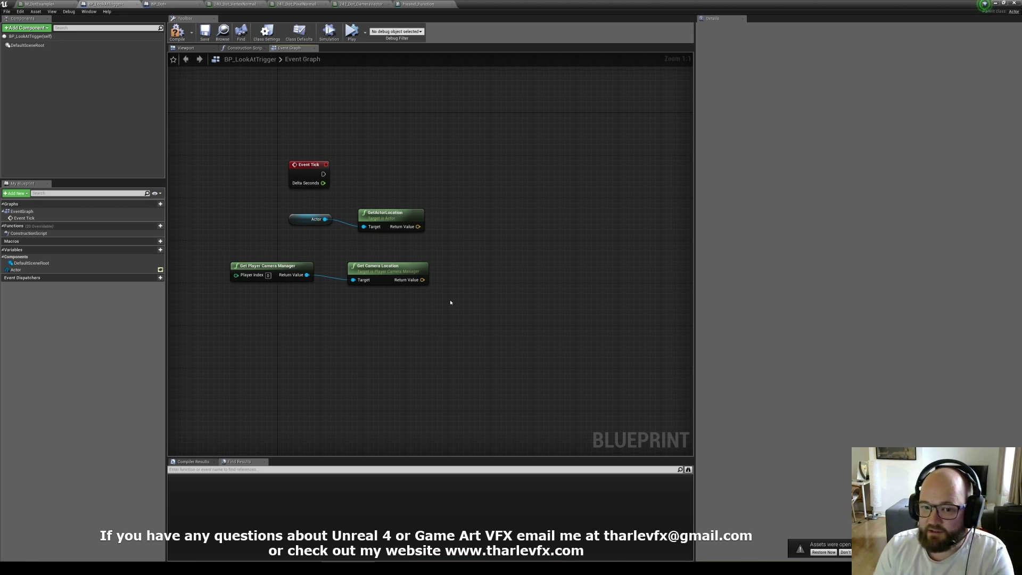
# Subtract the camera location from the actor location with a vector subtraction node
pyautogui.moveTo(418, 226); pyautogui.dragTo(457, 243)
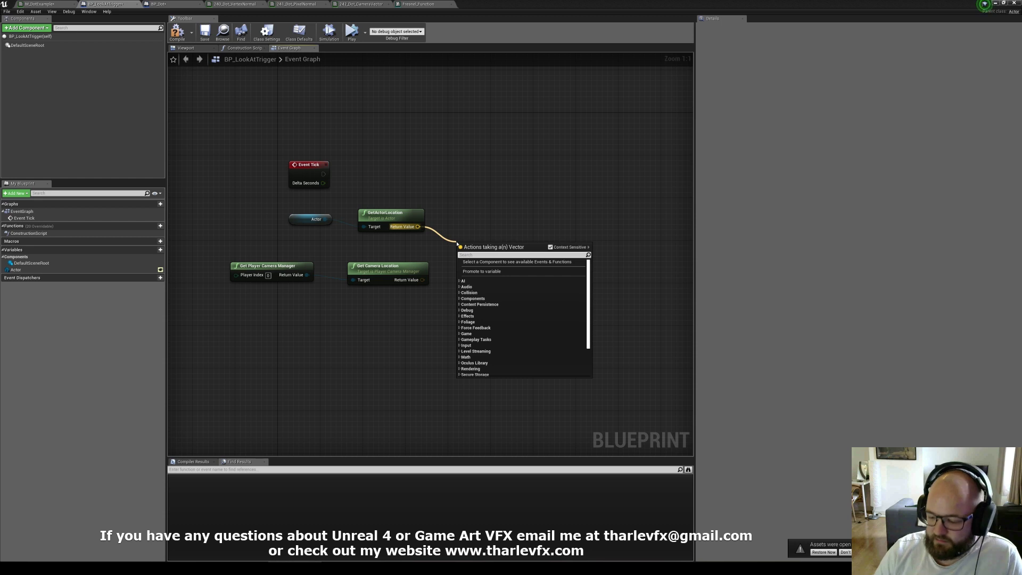
pyautogui.click(487, 286)
pyautogui.moveTo(422, 279); pyautogui.dragTo(459, 252)
pyautogui.click(482, 233)
pyautogui.click(476, 257)
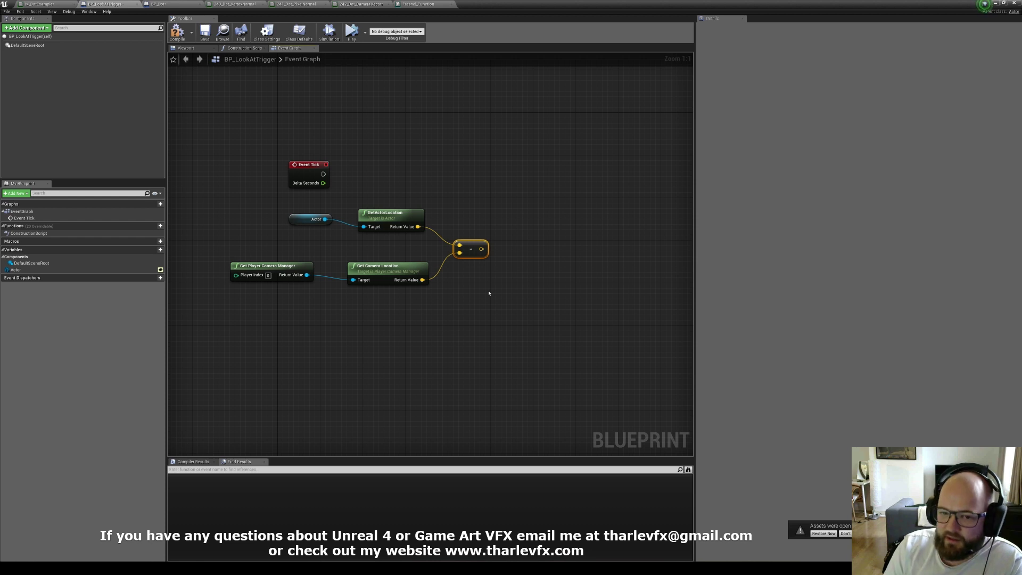
# Connect the subtraction result to a new vector Normalize node
pyautogui.moveTo(481, 248); pyautogui.dragTo(507, 243)
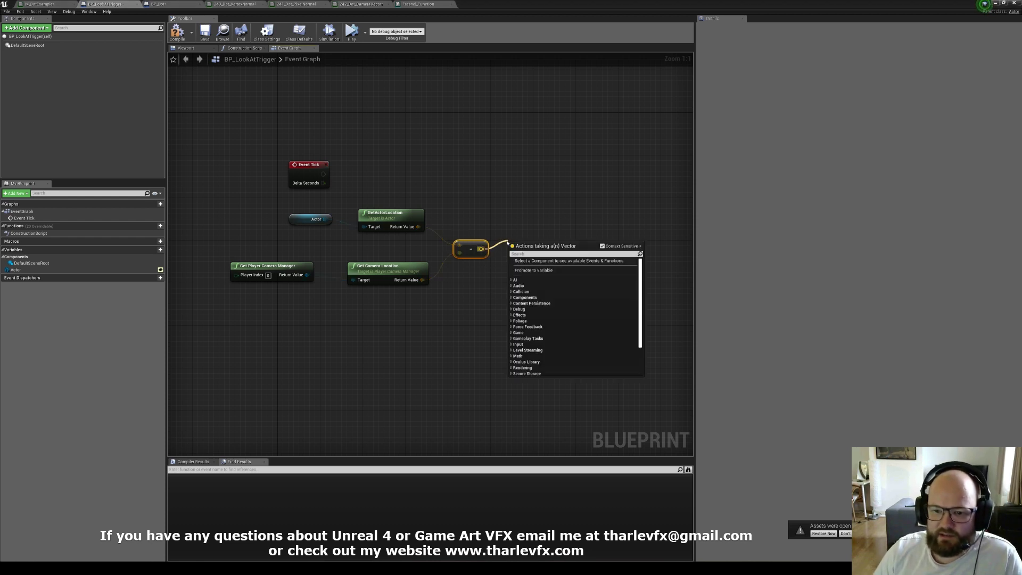
pyautogui.write('norma')
pyautogui.press('Return')
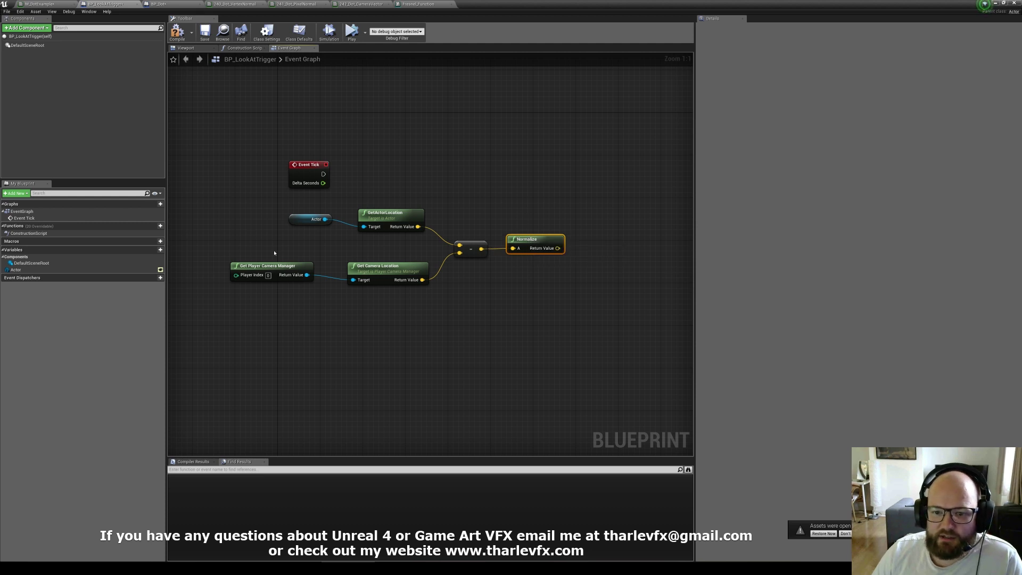
# Move the Actor getter and GetActorLocation nodes closer above the camera nodes to tidy the graph
pyautogui.click(337, 227)
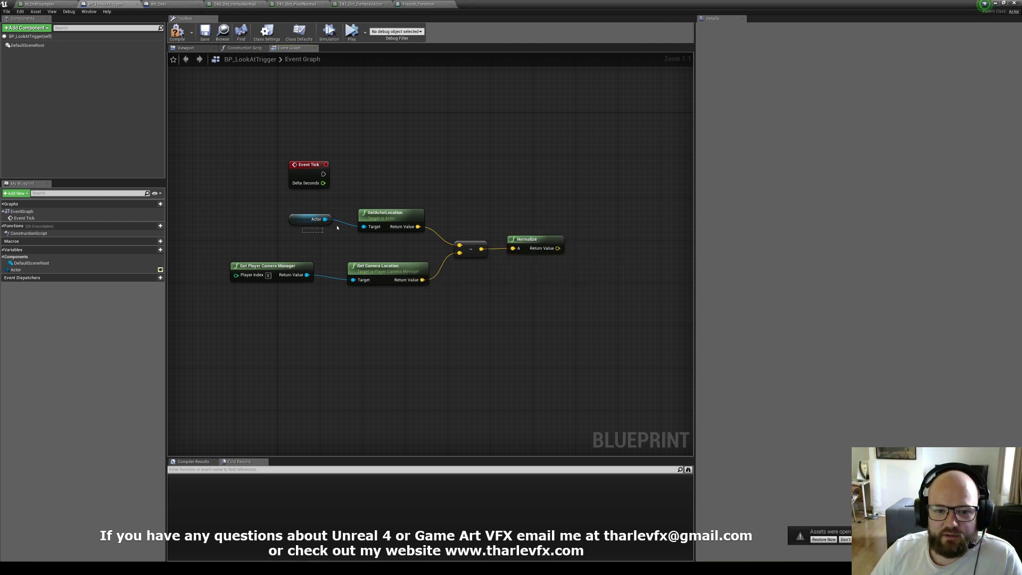
pyautogui.moveTo(337, 225); pyautogui.dragTo(380, 215)
pyautogui.moveTo(385, 215); pyautogui.dragTo(358, 324)
pyautogui.click(365, 208)
pyautogui.click(292, 314)
# Add a Get Actor Forward Vector node fed by the Player Camera Manager, below Get Camera Location
pyautogui.moveTo(307, 275); pyautogui.dragTo(351, 318)
pyautogui.write('get forwar')
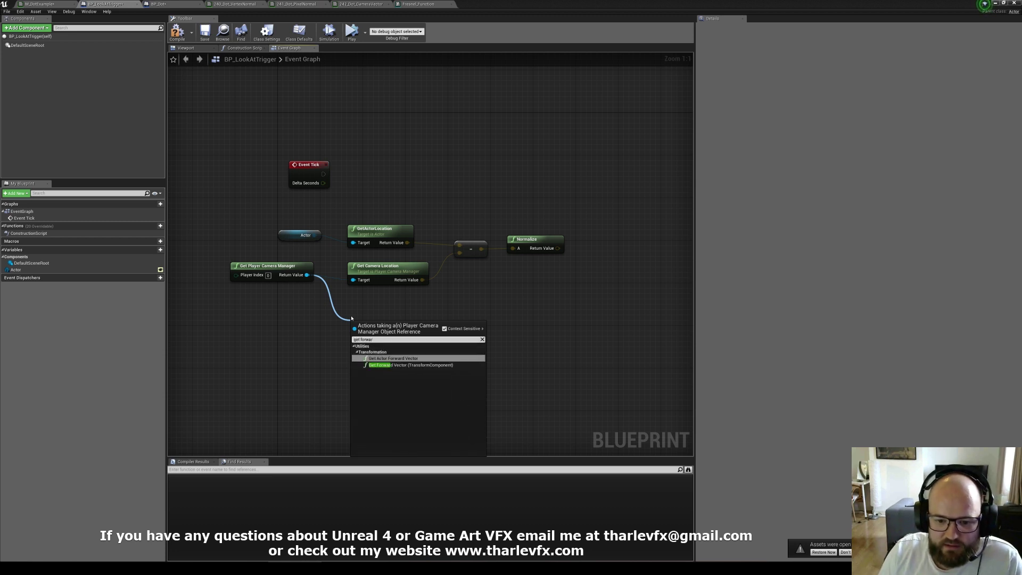
pyautogui.press('Return')
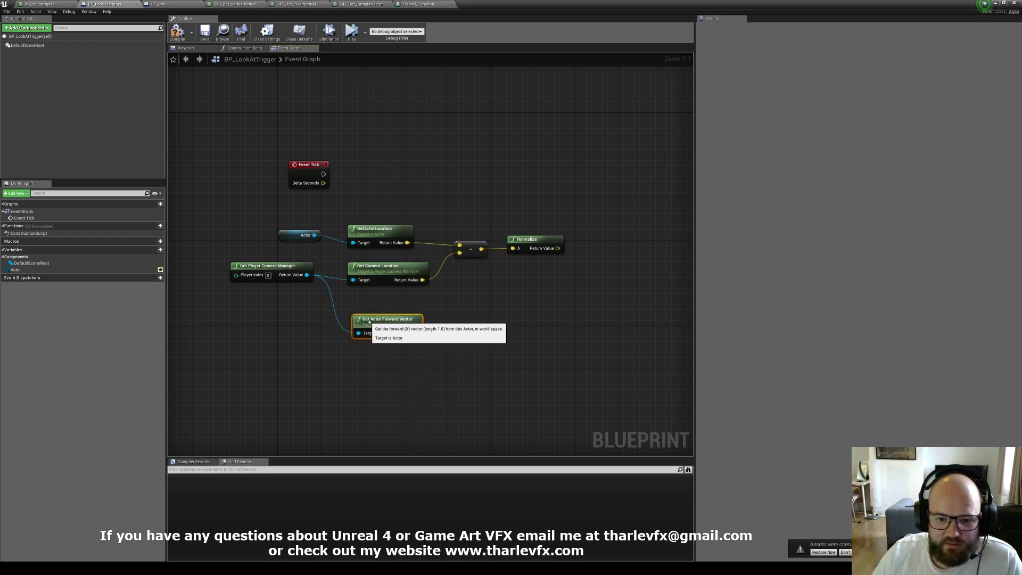
# Move the Get Actor Forward Vector node beneath the Normalize node
pyautogui.click(381, 298)
pyautogui.click(409, 316)
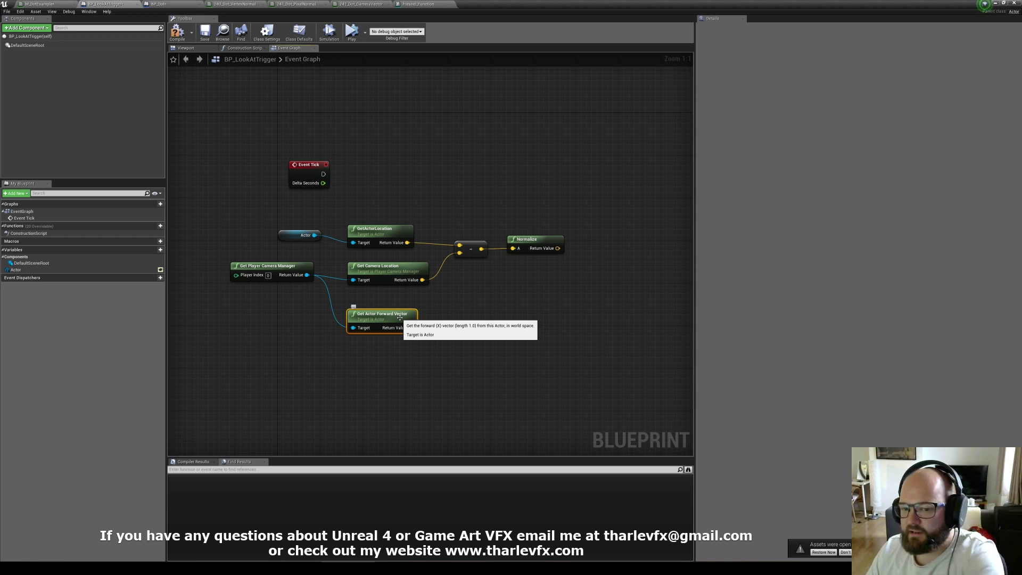
pyautogui.moveTo(383, 320); pyautogui.dragTo(532, 287)
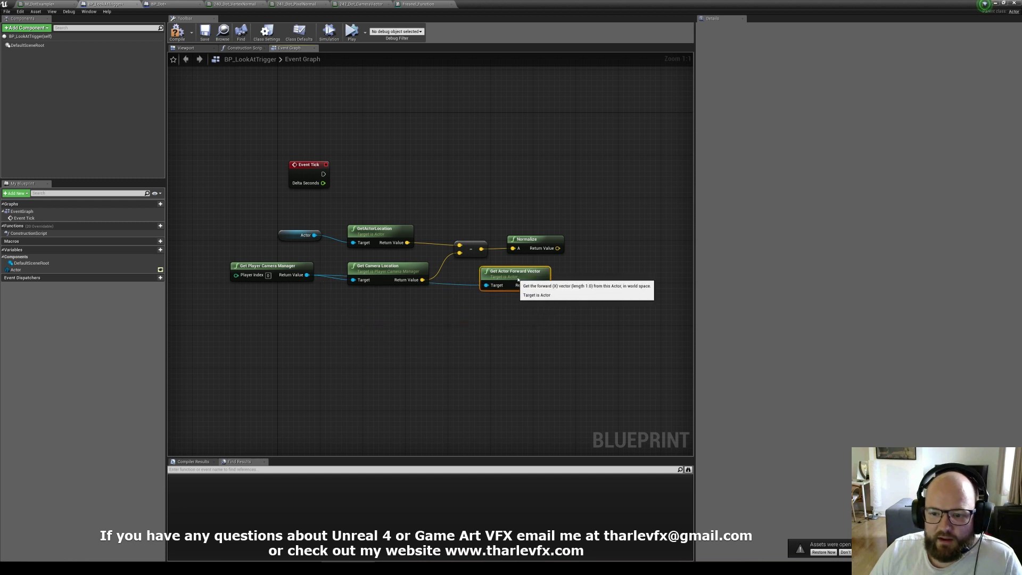
# Add a vector dot product node combining the Normalize result with the Get Actor Forward Vector output
pyautogui.moveTo(557, 248); pyautogui.dragTo(597, 264)
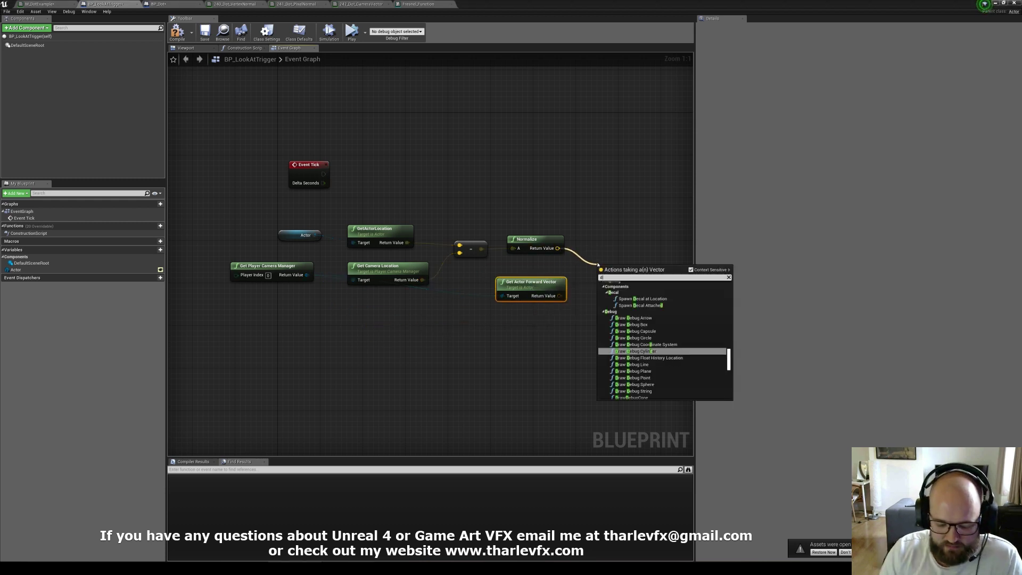
pyautogui.write('dot')
pyautogui.press('Return')
pyautogui.moveTo(559, 295); pyautogui.dragTo(604, 286)
pyautogui.click(626, 256)
pyautogui.moveTo(636, 244); pyautogui.dragTo(549, 254, button='right')
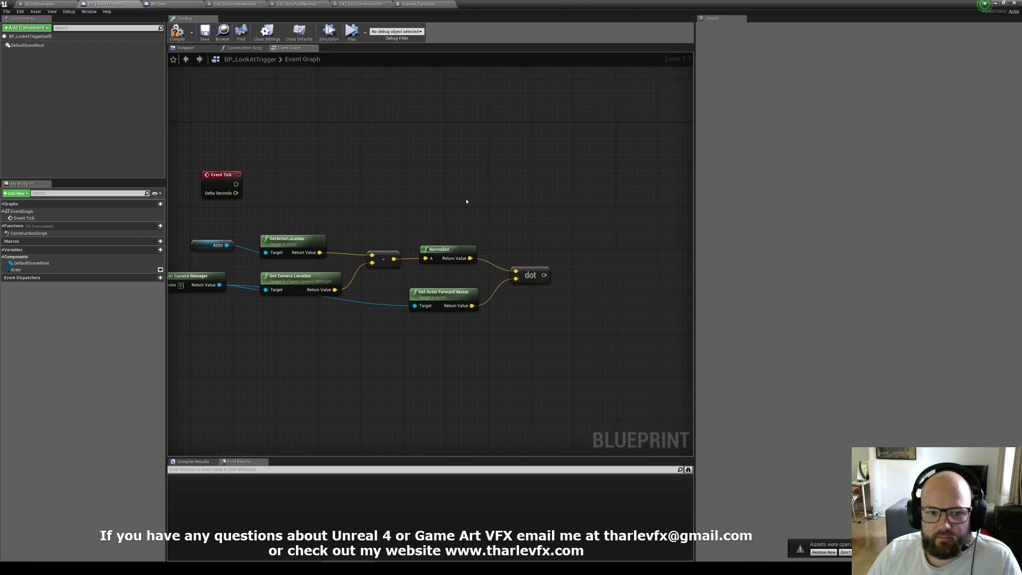
# Add a Print String node driven by Event Tick and feed the dot product result into its In String input
pyautogui.moveTo(233, 184); pyautogui.dragTo(602, 190)
pyautogui.write('print')
pyautogui.press('Return')
pyautogui.moveTo(544, 274); pyautogui.dragTo(603, 210)
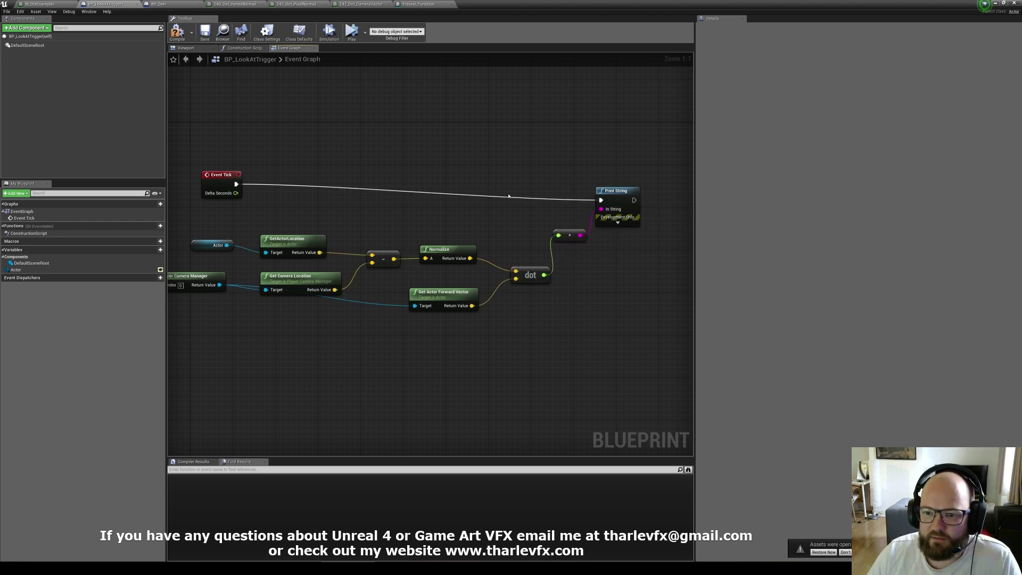
pyautogui.moveTo(444, 213); pyautogui.dragTo(484, 221, button='right')
pyautogui.scroll(-1, 480, 220)
pyautogui.moveTo(256, 144); pyautogui.dragTo(298, 194)
pyautogui.click(398, 189)
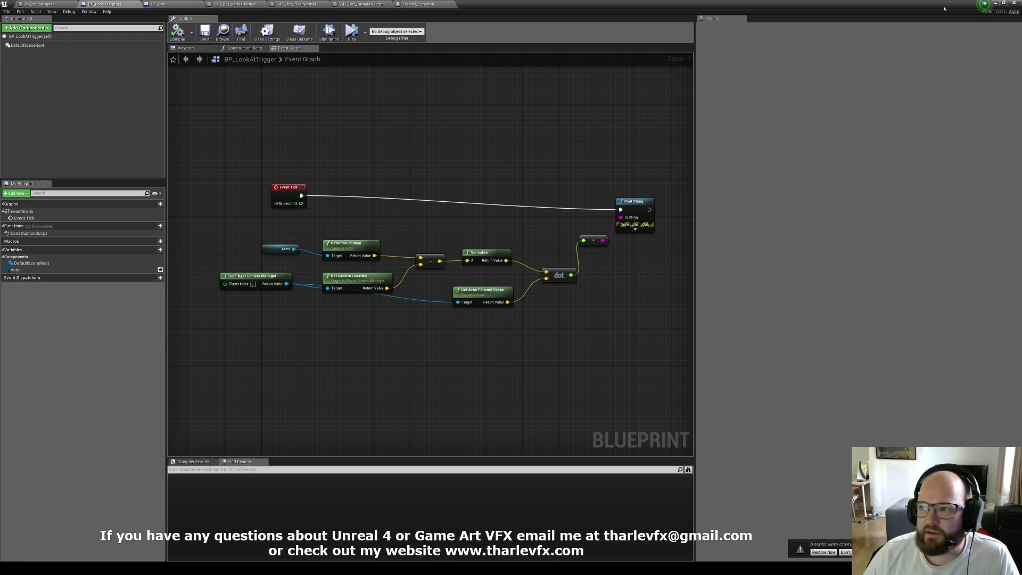
# Return to the level and run a brief play test of the look-at trigger's printed dot product
pyautogui.click(995, 4)
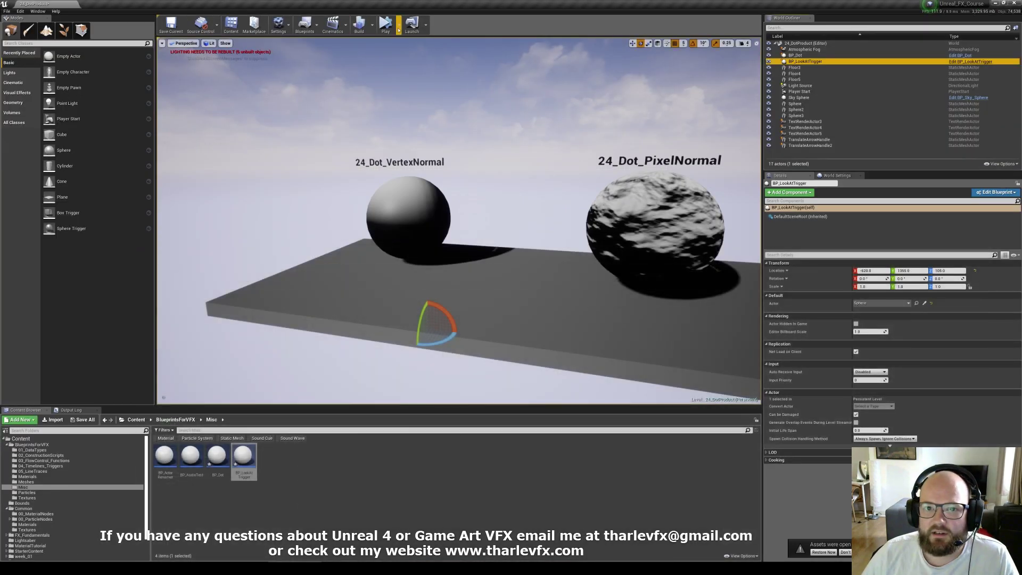
pyautogui.click(433, 196)
pyautogui.moveTo(433, 196); pyautogui.dragTo(399, 229, button='right')
pyautogui.press('s')
pyautogui.press('Escape')
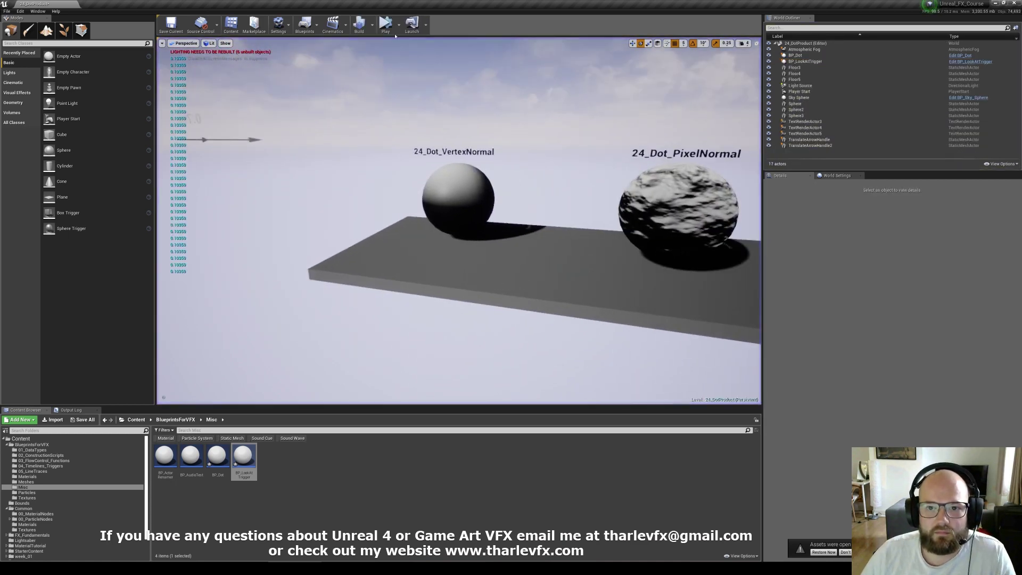
# Play the level again and fly around the 24_Dot_VertexNormal sphere to check how the printed dot product responds to the view direction
pyautogui.click(398, 24)
pyautogui.click(411, 45)
pyautogui.click(411, 45)
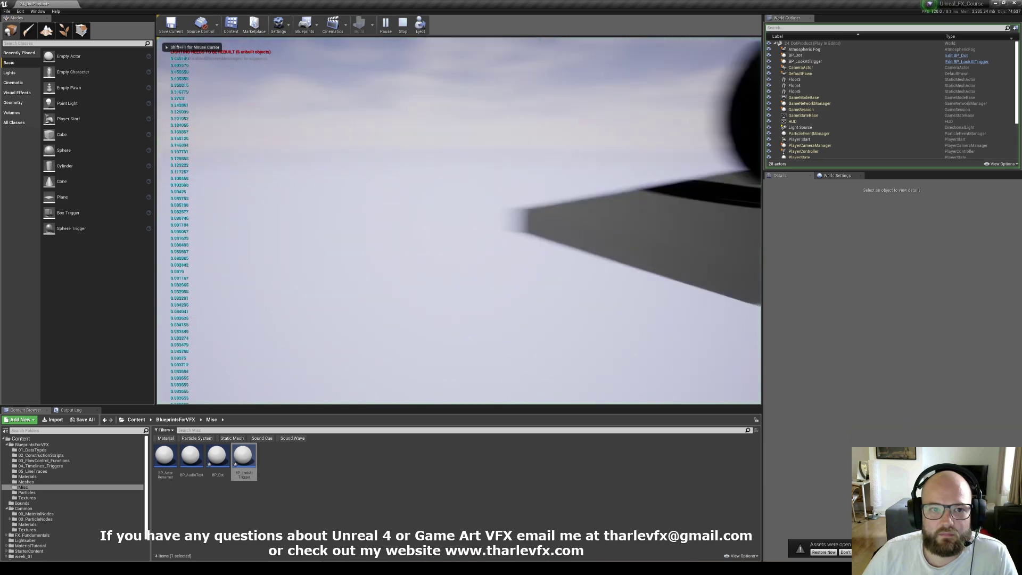
pyautogui.press('s')
pyautogui.press('d')
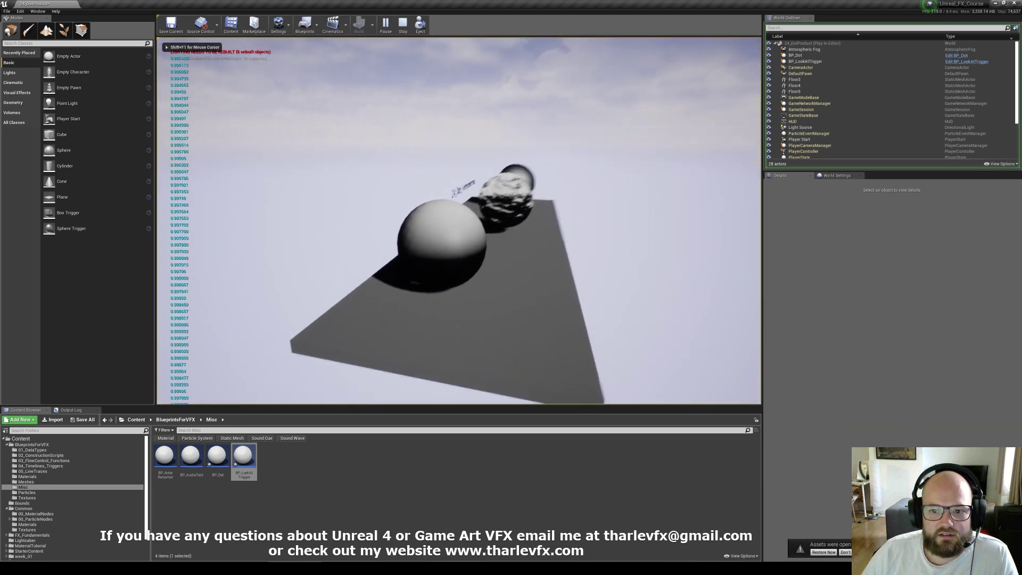
pyautogui.press('d')
pyautogui.press('w')
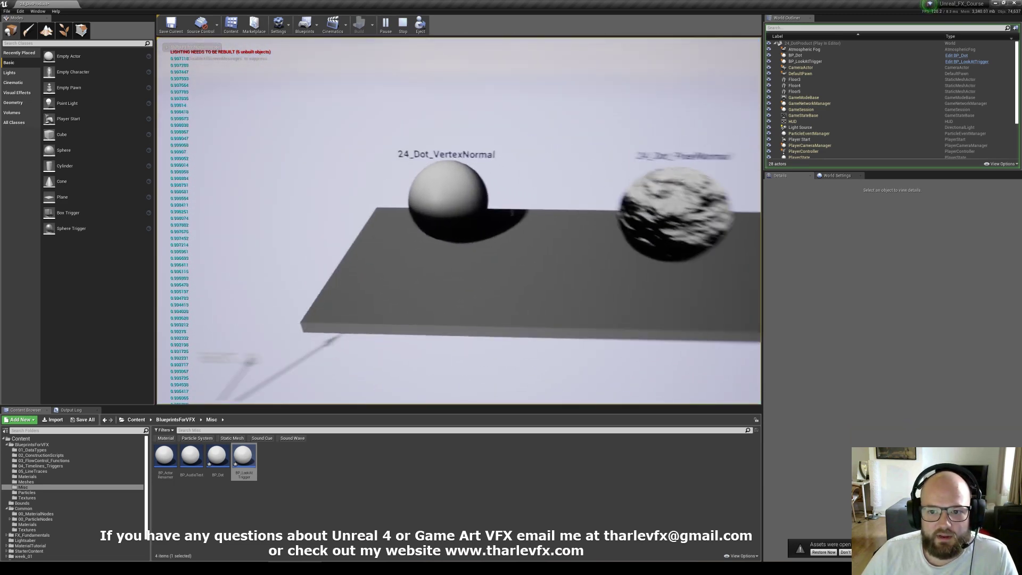
pyautogui.press('w')
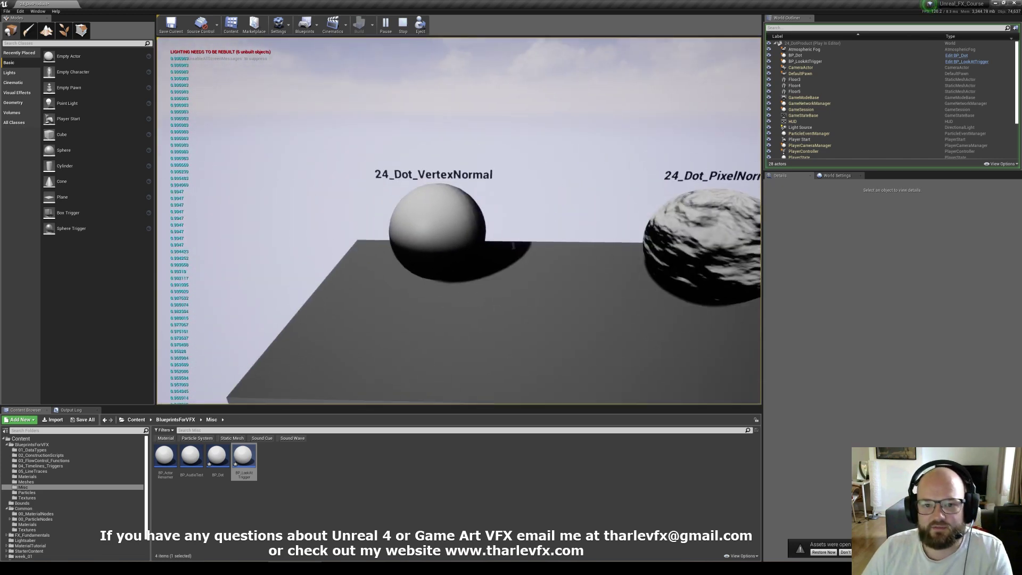
pyautogui.press('Escape')
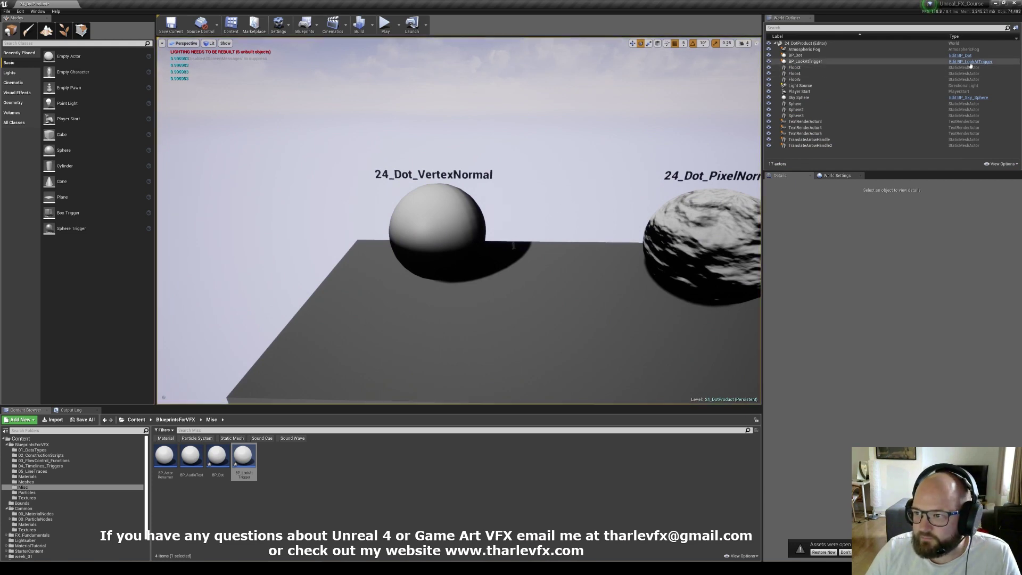
# Reopen the BP_LookAtTrigger blueprint and add a Branch node after the Print String node
pyautogui.click(970, 62)
pyautogui.moveTo(654, 250); pyautogui.dragTo(553, 242, button='right')
pyautogui.moveTo(533, 196); pyautogui.dragTo(543, 186)
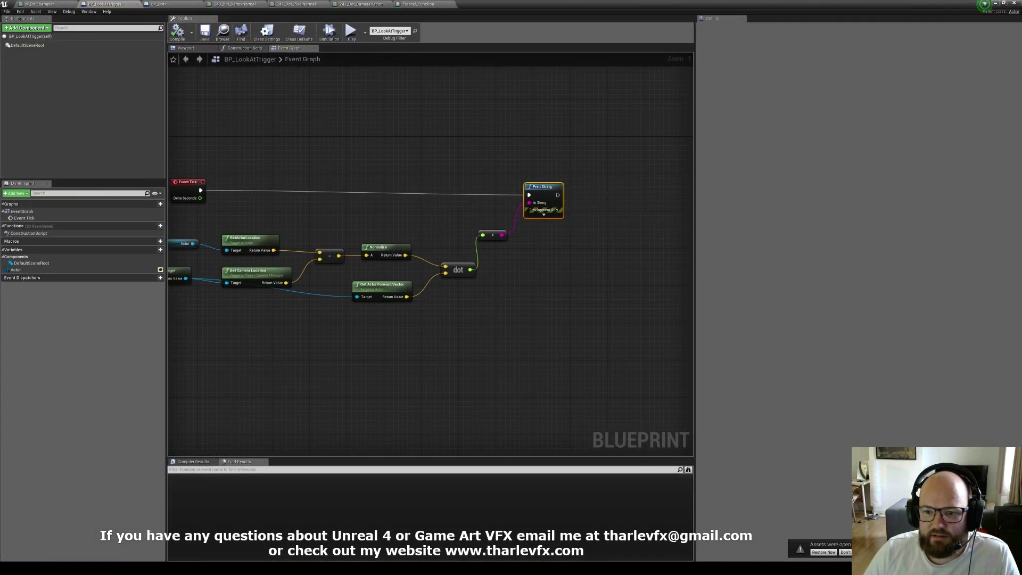
pyautogui.moveTo(577, 247); pyautogui.dragTo(563, 231, button='right')
pyautogui.moveTo(543, 180); pyautogui.dragTo(584, 190)
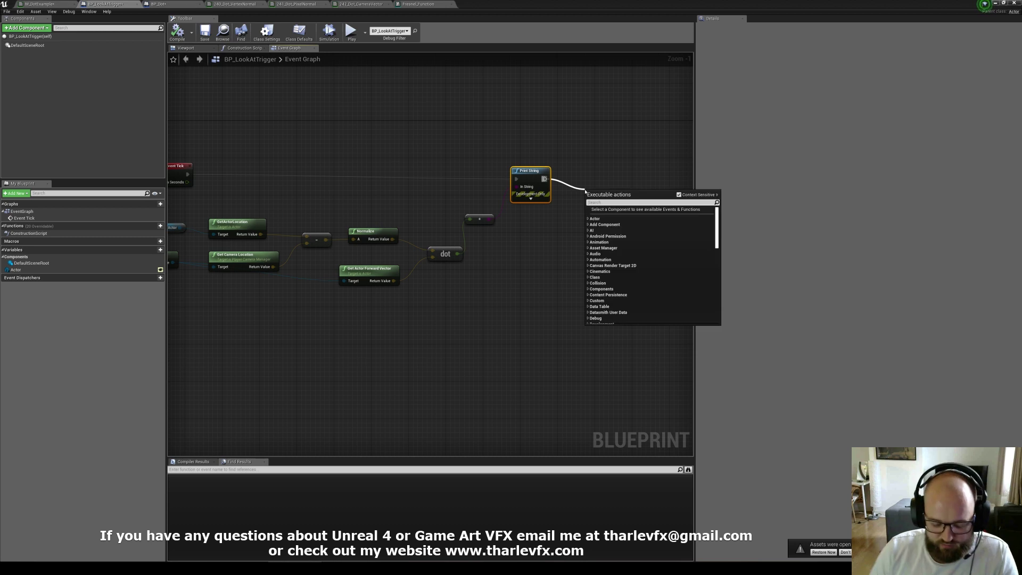
pyautogui.write('branch')
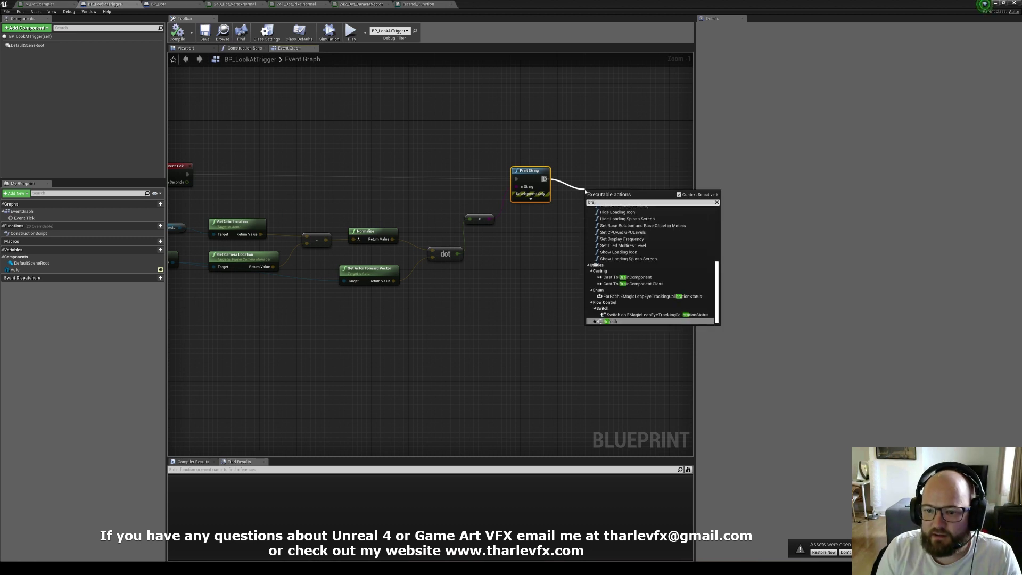
pyautogui.press('Return')
pyautogui.moveTo(585, 193); pyautogui.dragTo(590, 188)
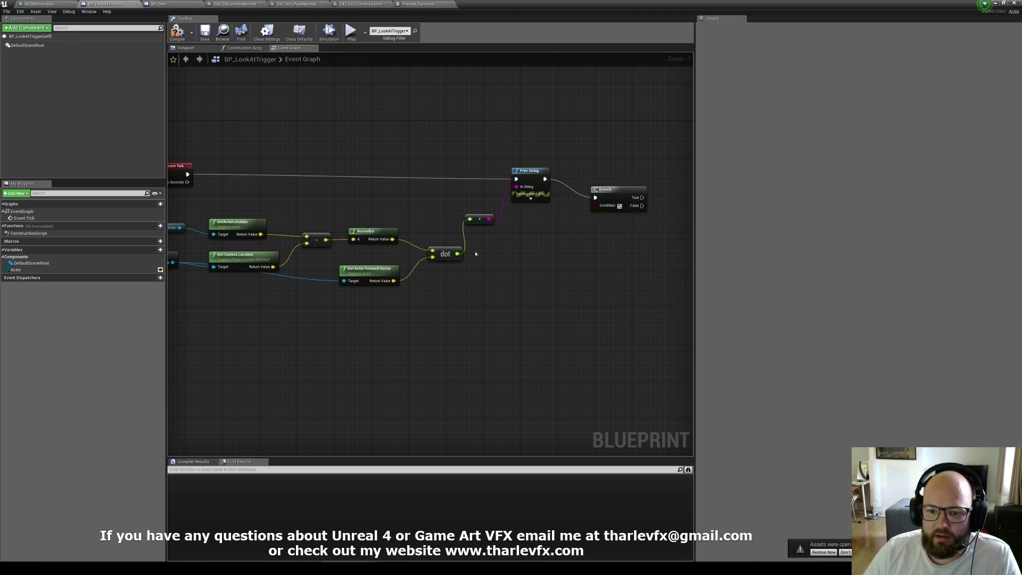
# Compare the dot product with a float >= float node set to 0.75 and connect its result to the Branch condition
pyautogui.moveTo(457, 253); pyautogui.dragTo(514, 248)
pyautogui.write('>')
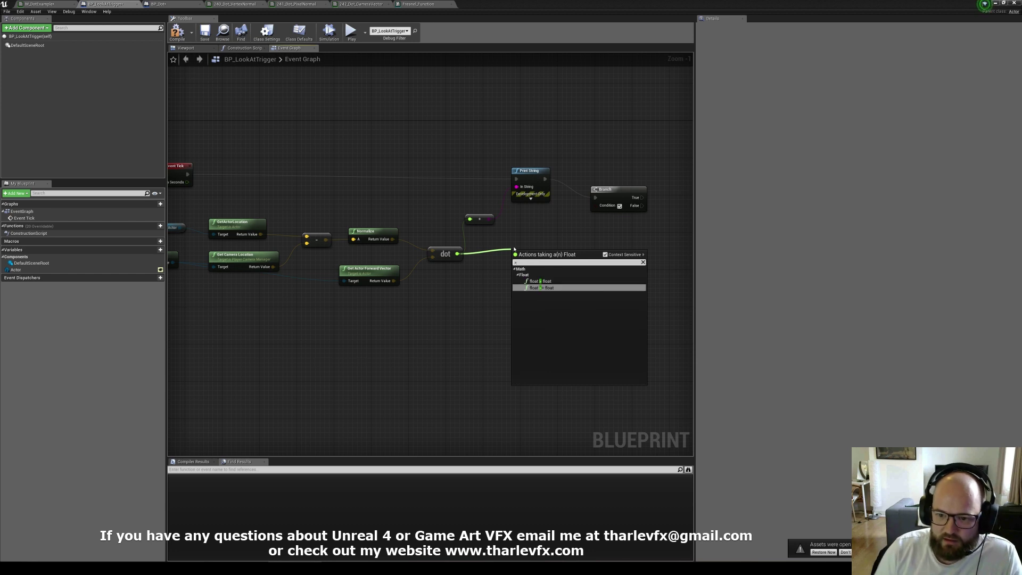
pyautogui.press('BackSpace')
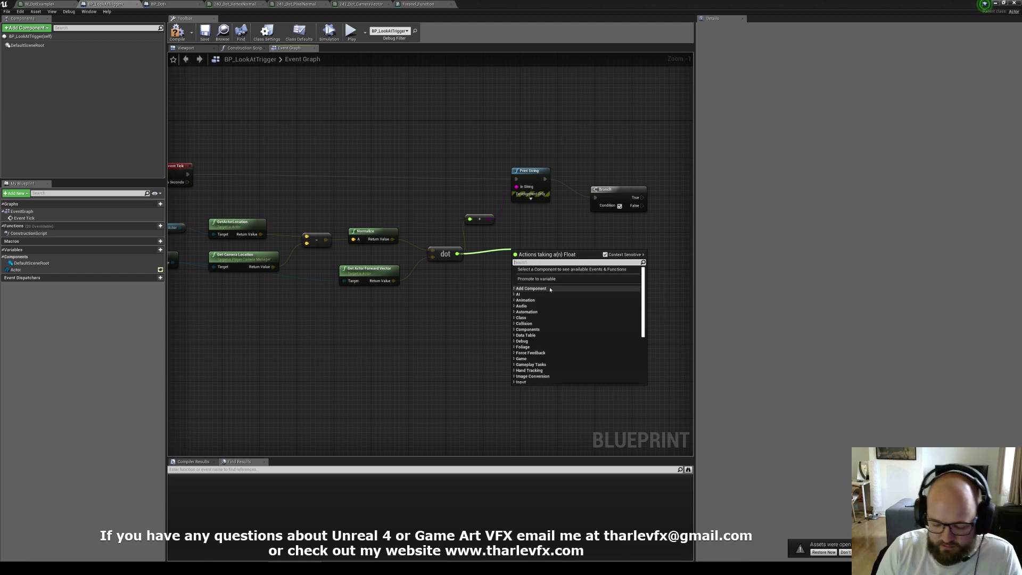
pyautogui.write('<')
pyautogui.press('BackSpace')
pyautogui.write('>')
pyautogui.click(549, 288)
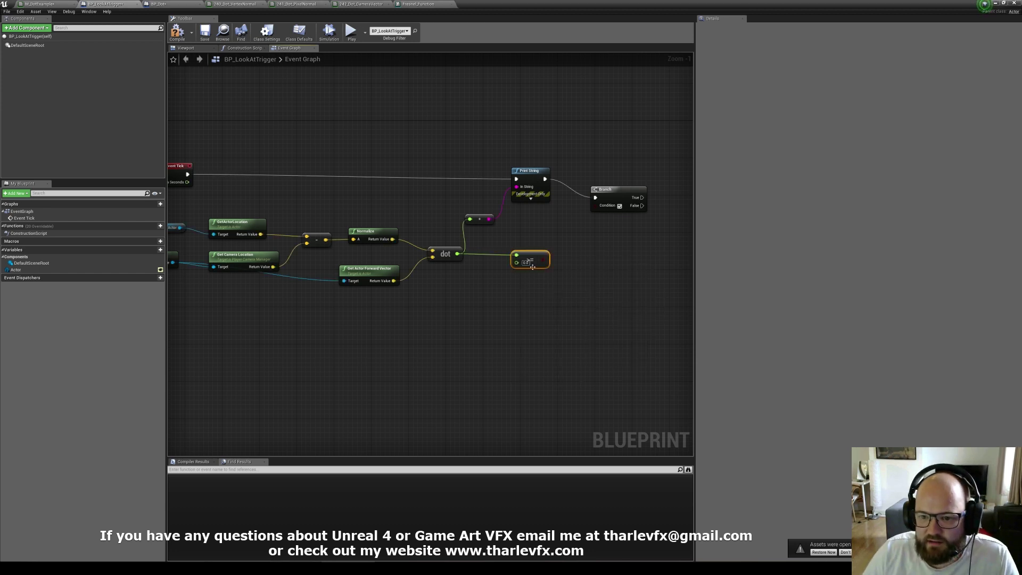
pyautogui.write('0.75')
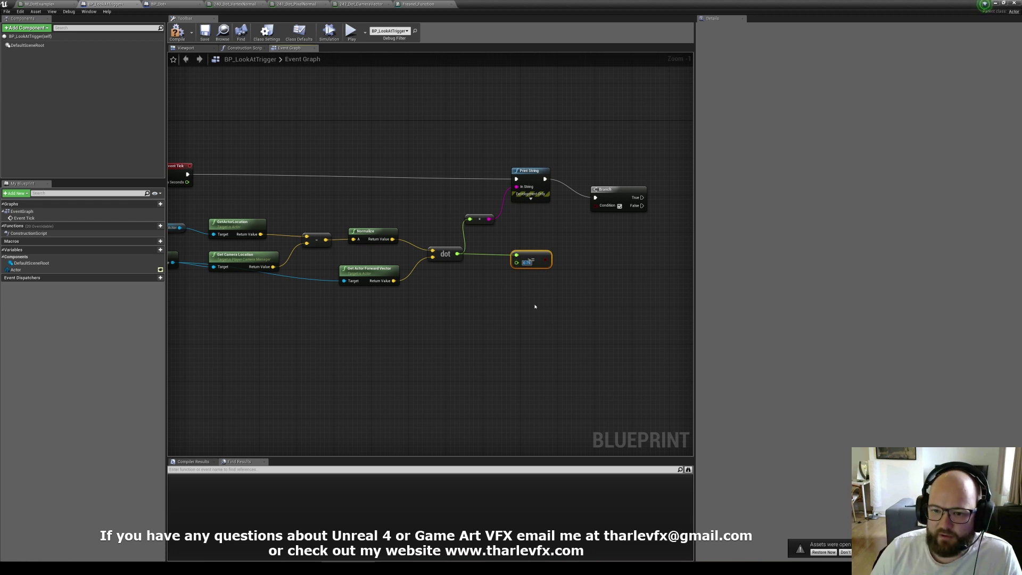
pyautogui.click(535, 306)
pyautogui.moveTo(595, 206); pyautogui.dragTo(545, 259)
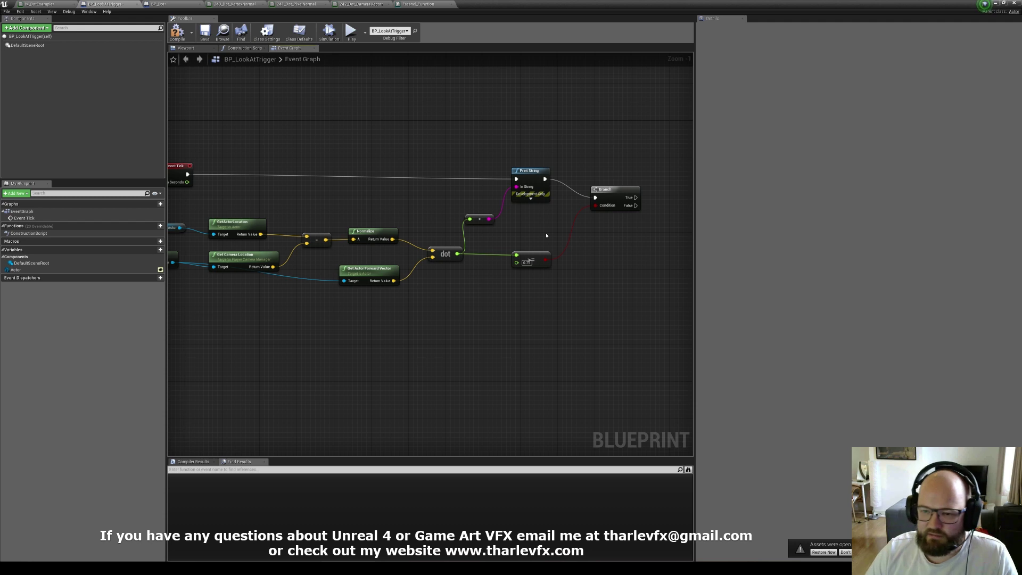
# Add a Set Actor Hidden In Game node targeting the Actor variable, with New Hidden enabled, run from the Branch's True output
pyautogui.moveTo(546, 235); pyautogui.dragTo(496, 259, button='right')
pyautogui.moveTo(16, 269); pyautogui.dragTo(556, 229)
pyautogui.click(544, 208)
pyautogui.write('suet')
pyautogui.press('BackSpace')
pyautogui.press('BackSpace')
pyautogui.press('BackSpace')
pyautogui.write('et hid')
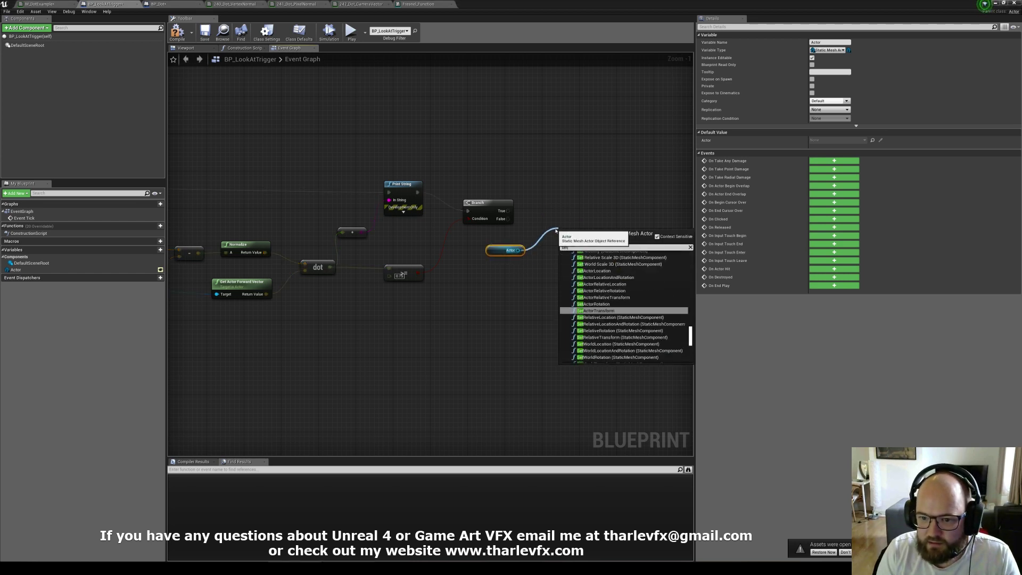
pyautogui.press('Down')
pyautogui.press('Down')
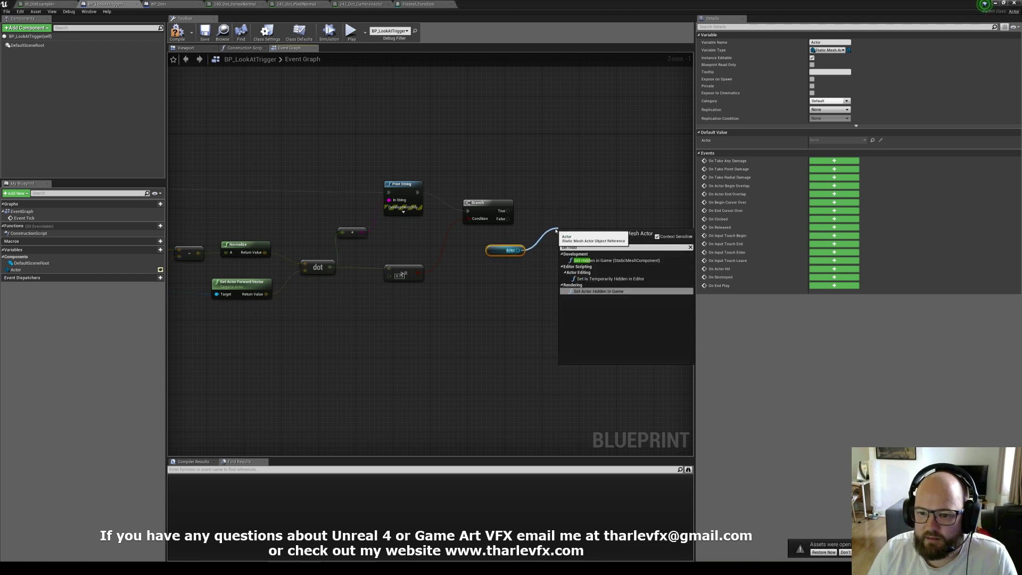
pyautogui.press('Return')
pyautogui.moveTo(508, 211); pyautogui.dragTo(587, 218)
# Review the complete look-at node chain and compile the blueprint
pyautogui.scroll(-2, 520, 208)
pyautogui.moveTo(179, 226); pyautogui.dragTo(242, 229, button='right')
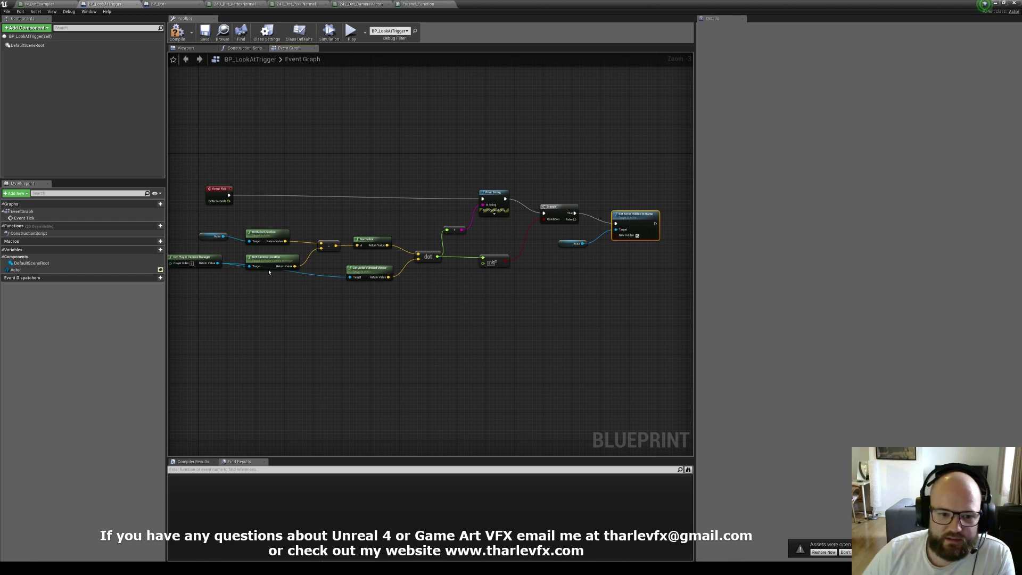
pyautogui.click(371, 239)
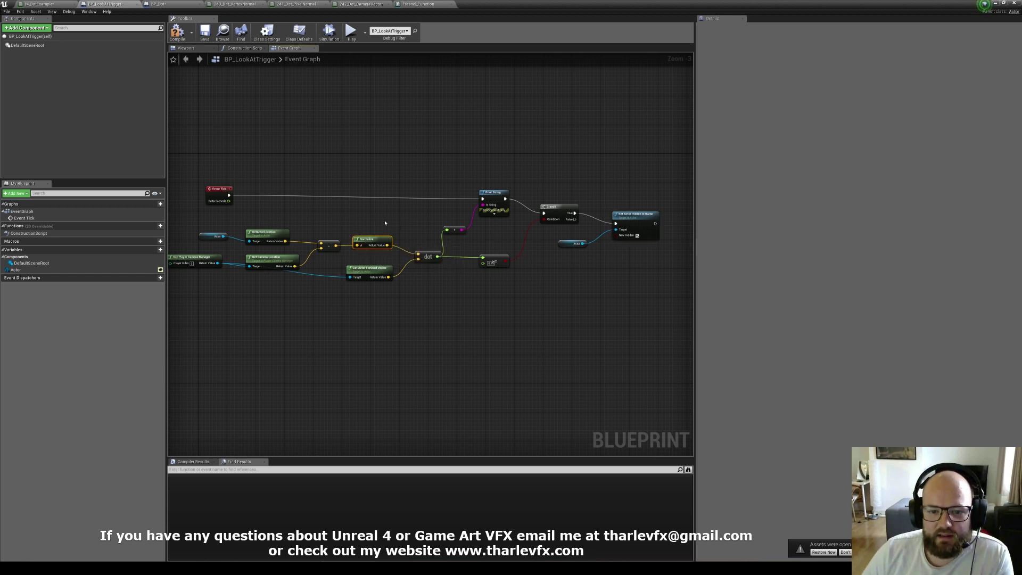
pyautogui.click(394, 227)
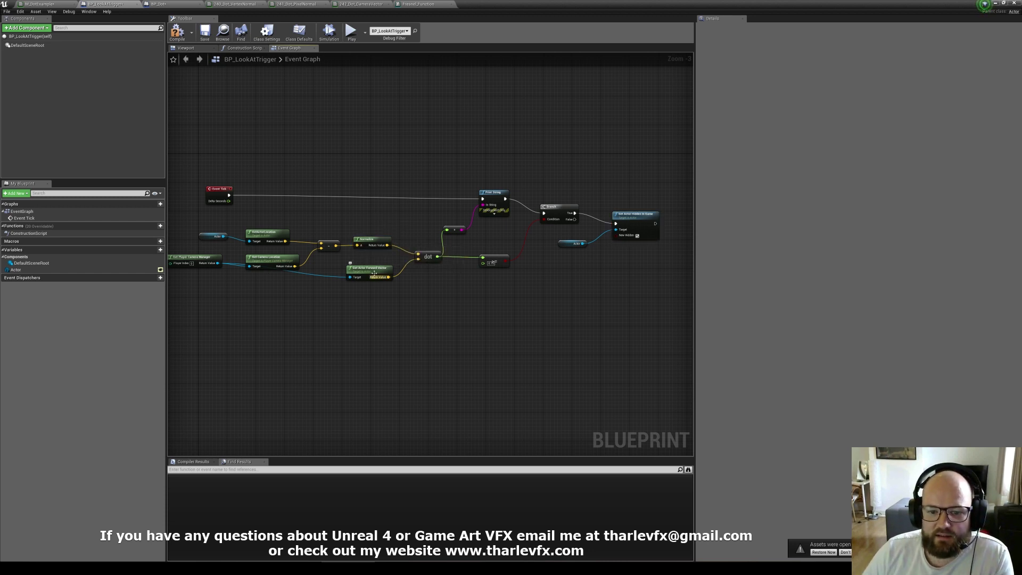
pyautogui.moveTo(388, 277); pyautogui.dragTo(347, 273, button='right')
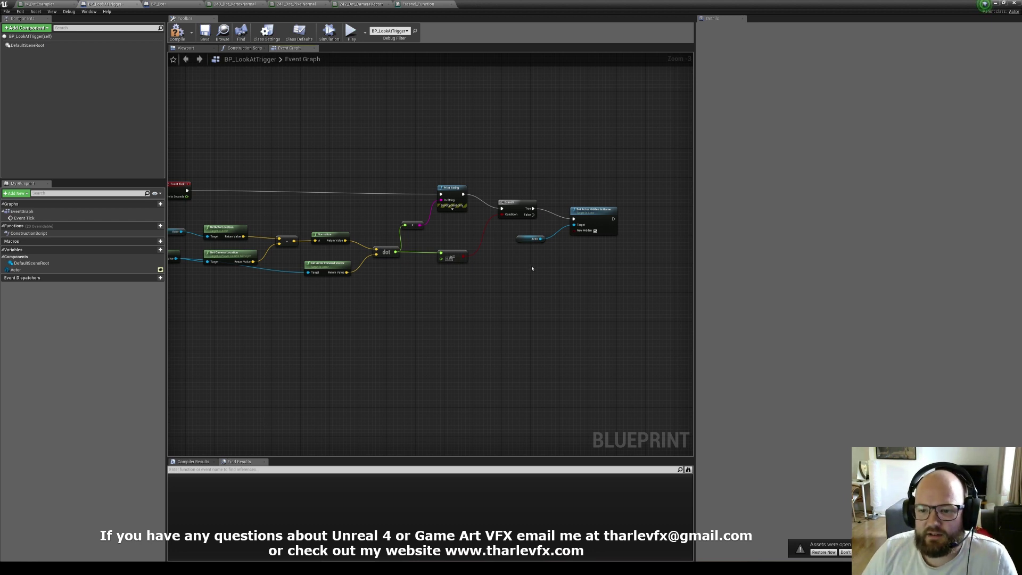
pyautogui.click(177, 33)
pyautogui.moveTo(289, 140); pyautogui.dragTo(328, 175, button='right')
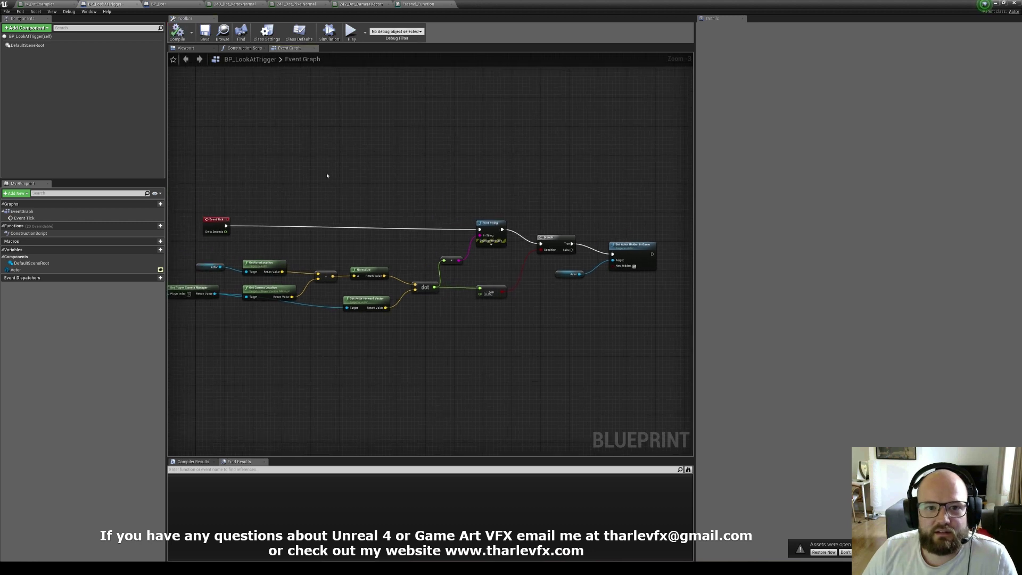
# Play the level and look toward the 24_Dot_VertexNormal sphere to test whether the trigger hides it, ending the session after the check
pyautogui.click(995, 3)
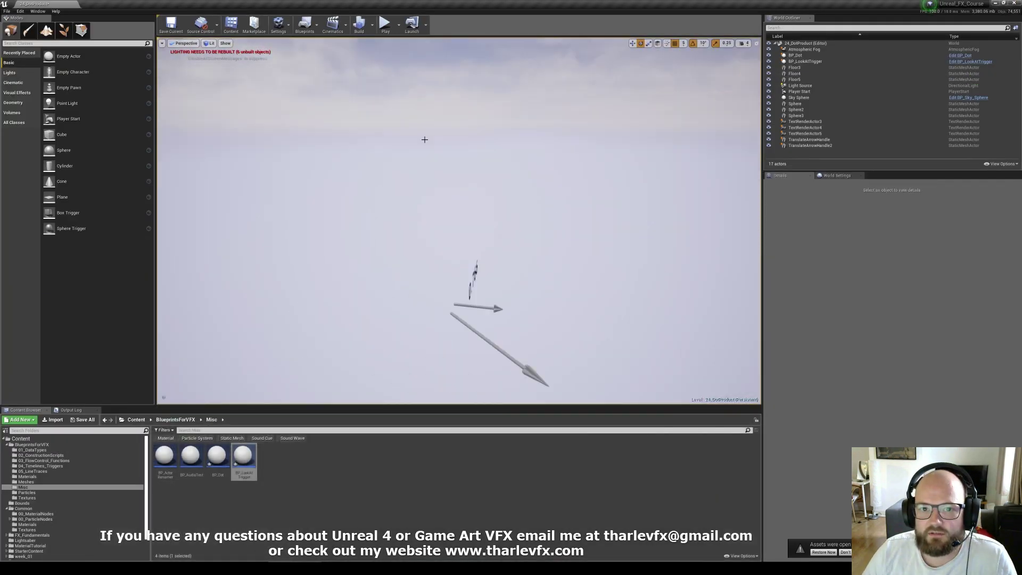
pyautogui.click(386, 24)
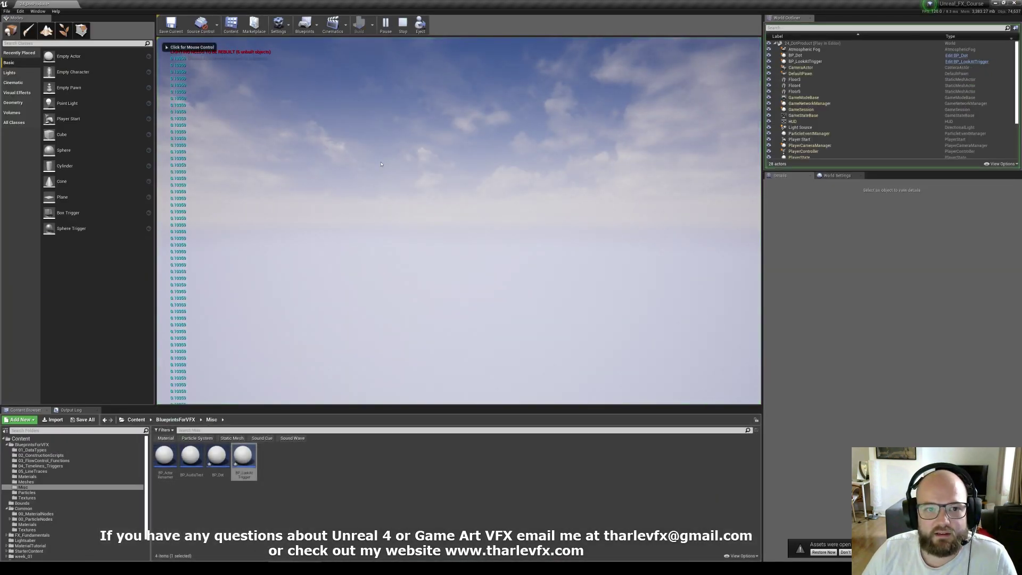
pyautogui.click(381, 164)
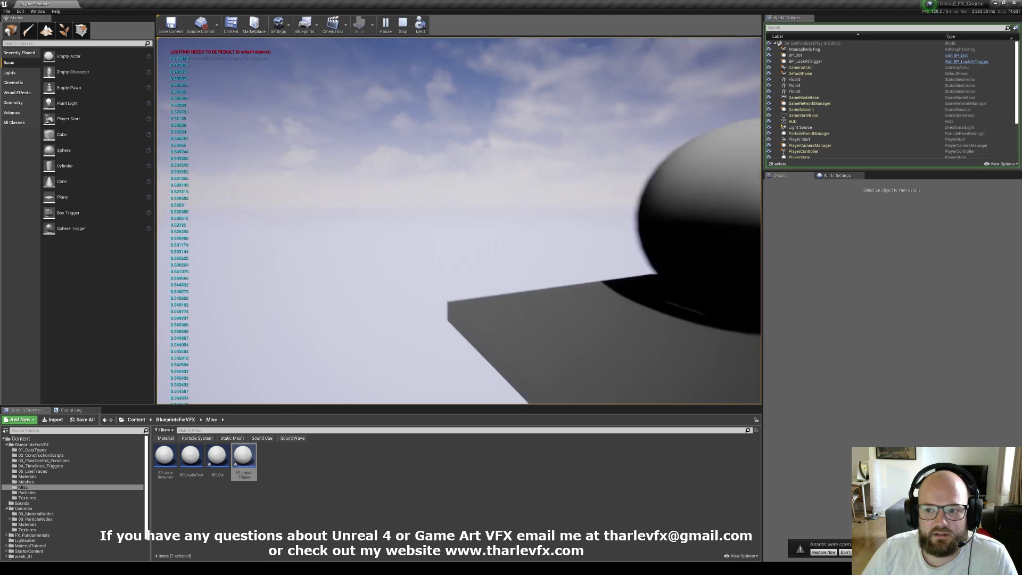
pyautogui.press('s')
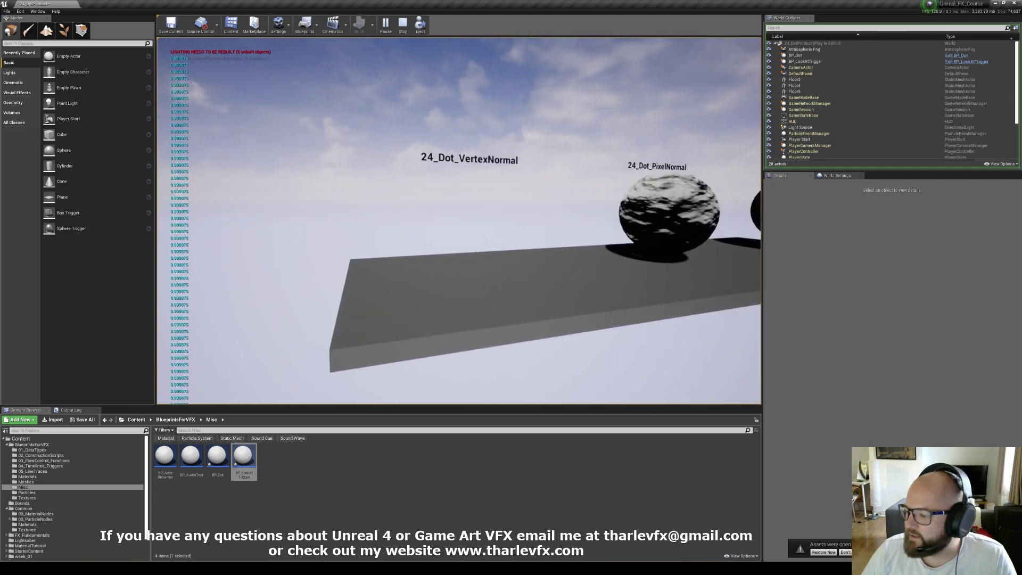
pyautogui.press('s')
pyautogui.press('a')
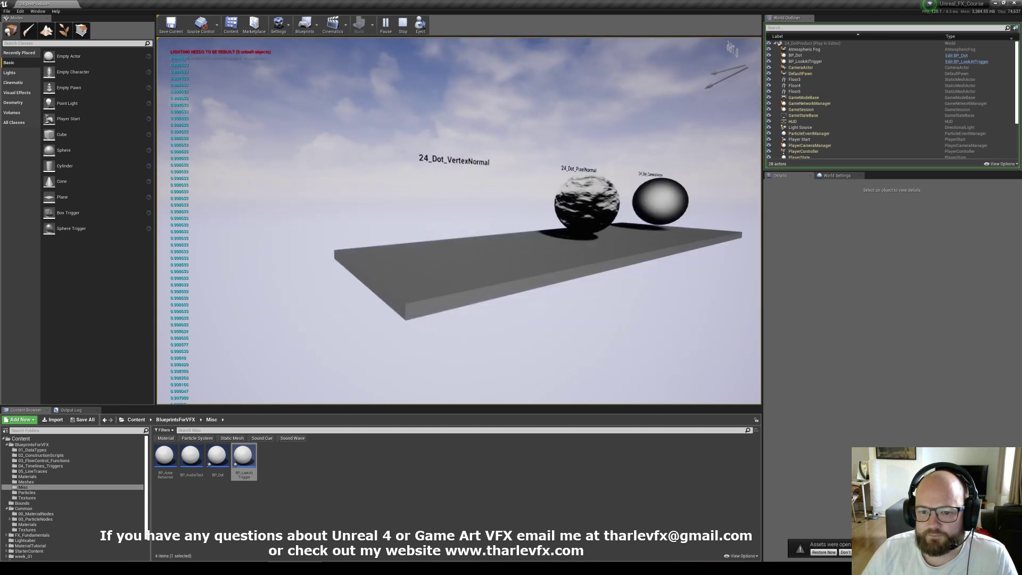
pyautogui.press('Escape')
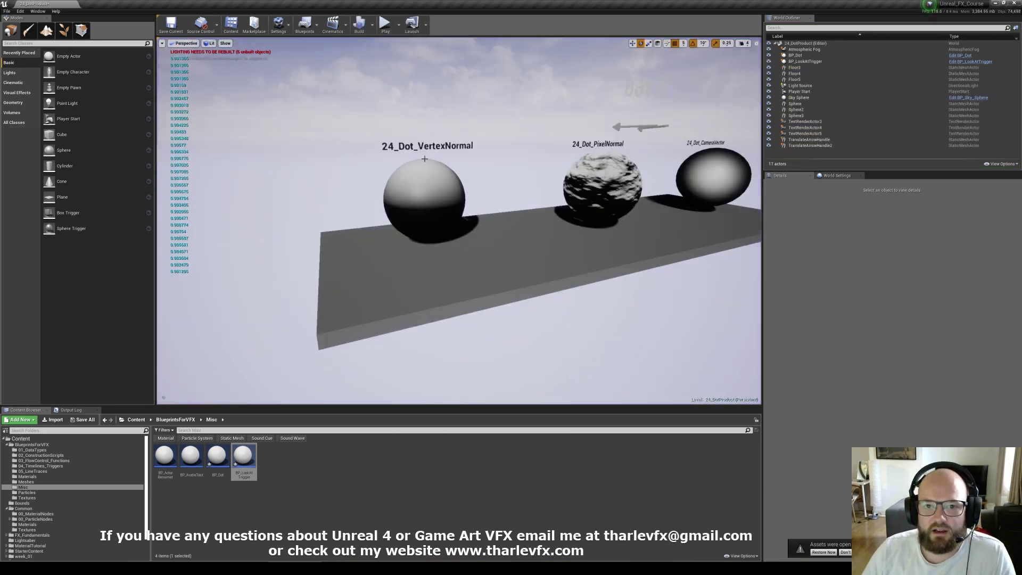
# Play the level starting with the camera aimed at the sky, turn toward the 24_Dot_VertexNormal sphere, and end the session
pyautogui.moveTo(424, 158); pyautogui.dragTo(424, 79, button='right')
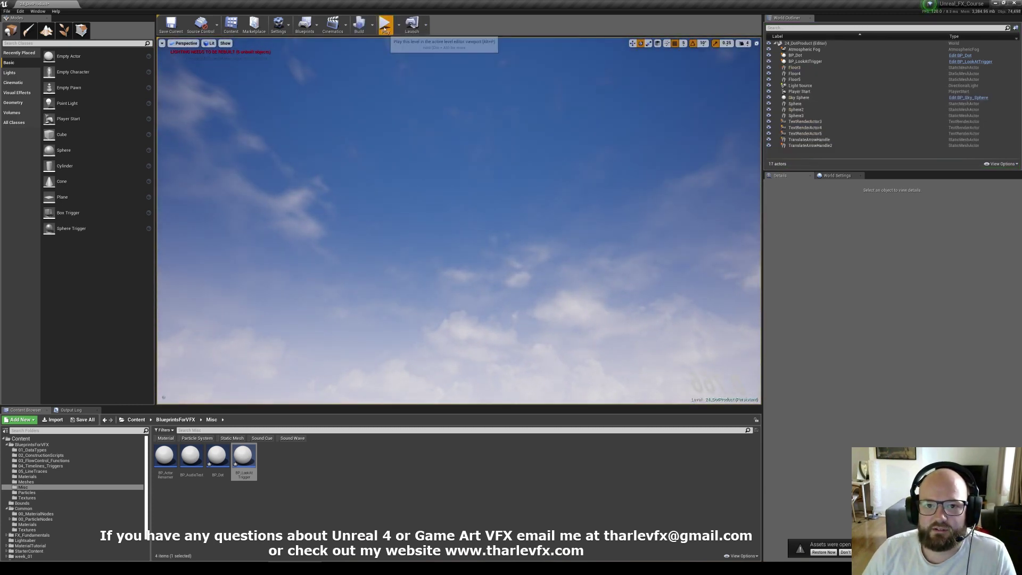
pyautogui.click(385, 27)
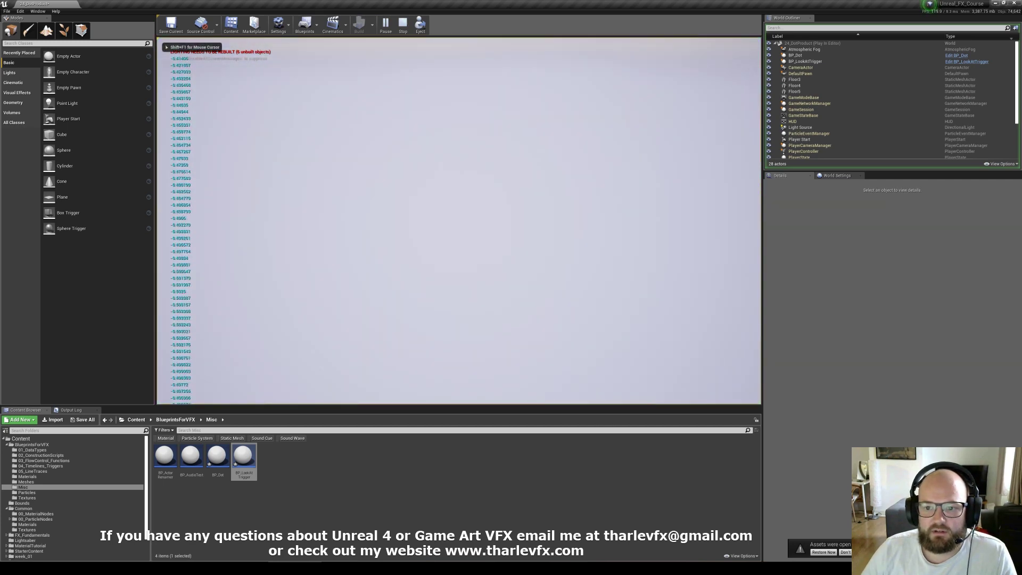
pyautogui.press('s')
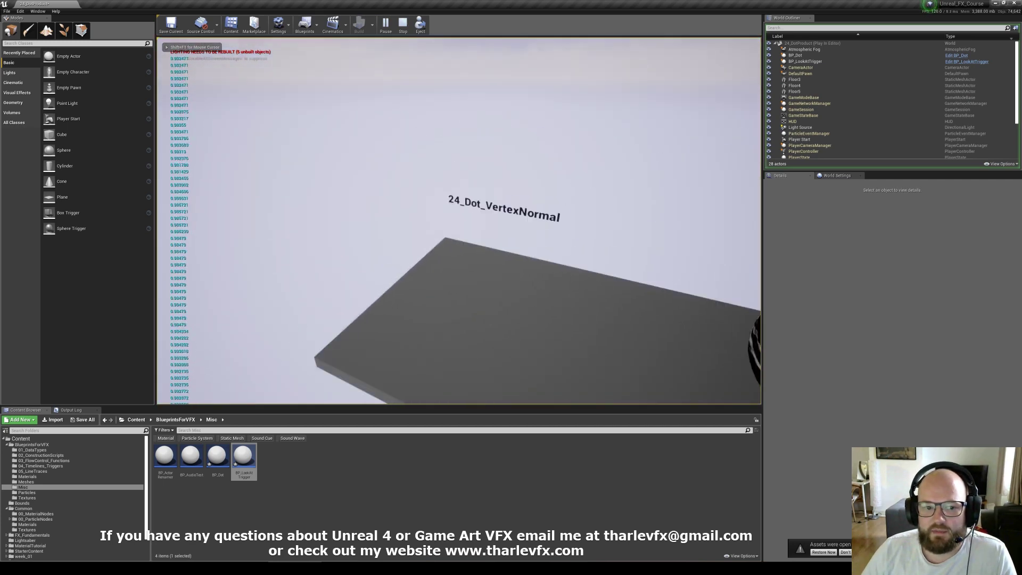
pyautogui.press('Escape')
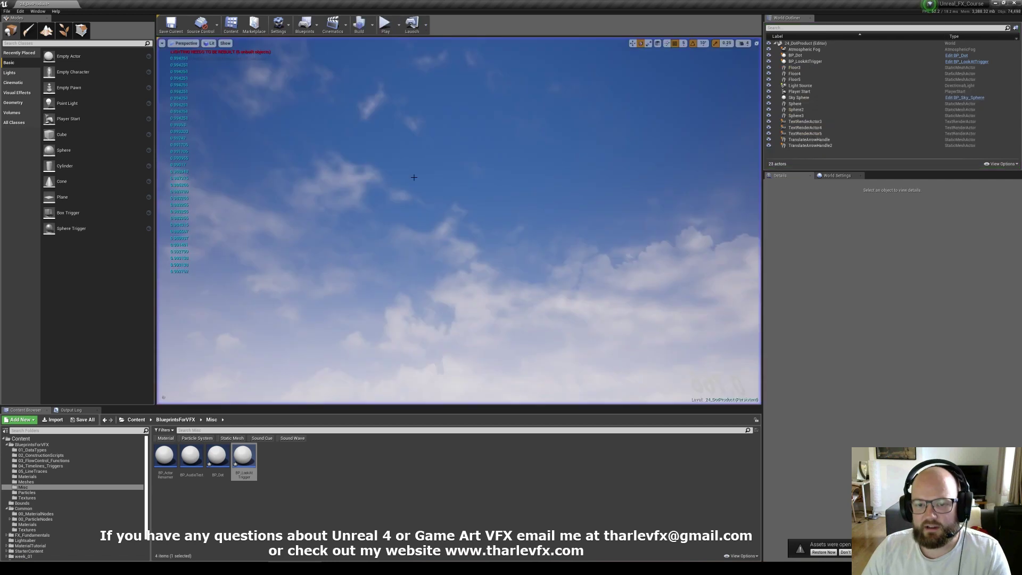
# Retest the look-at trigger in play from farther away, facing the platform of spheres, and stop the session
pyautogui.press('s')
pyautogui.moveTo(413, 85); pyautogui.dragTo(371, 50, button='right')
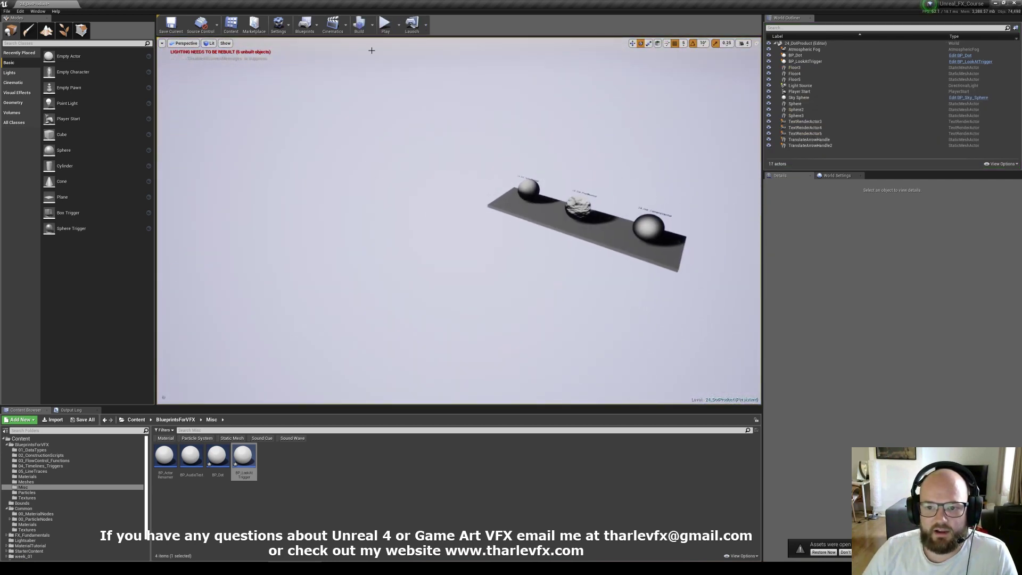
pyautogui.click(385, 24)
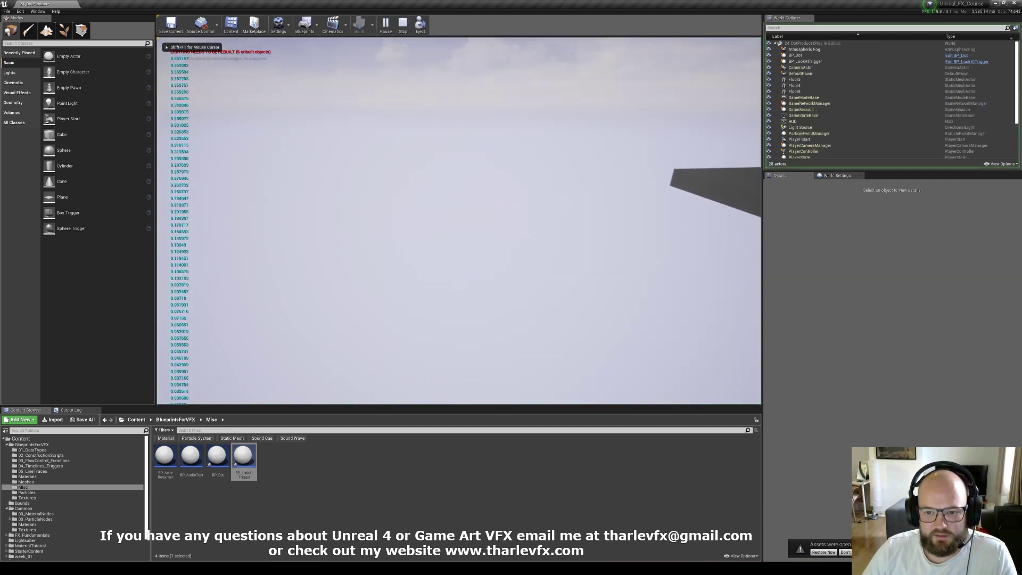
pyautogui.press('w')
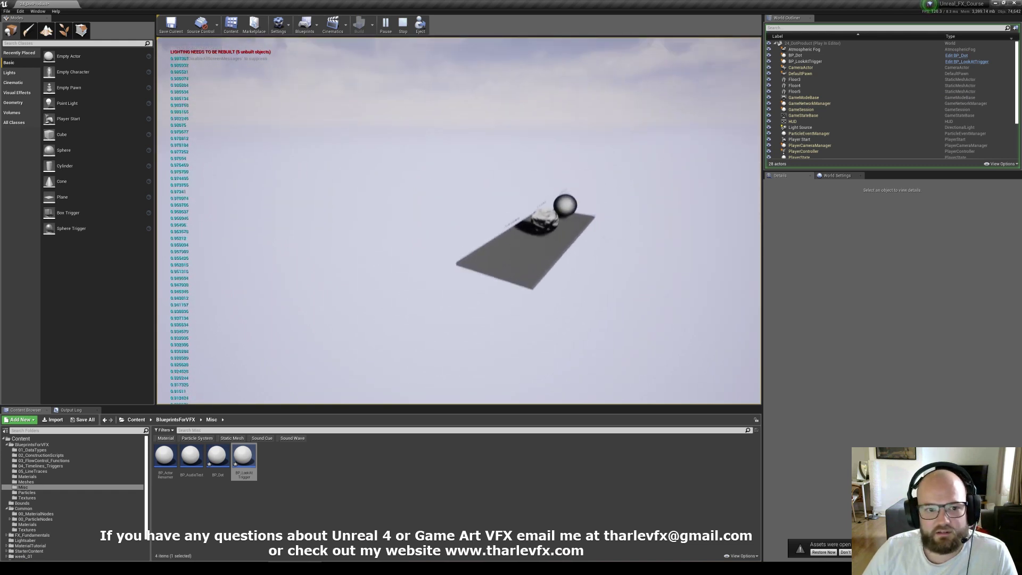
pyautogui.press('Escape')
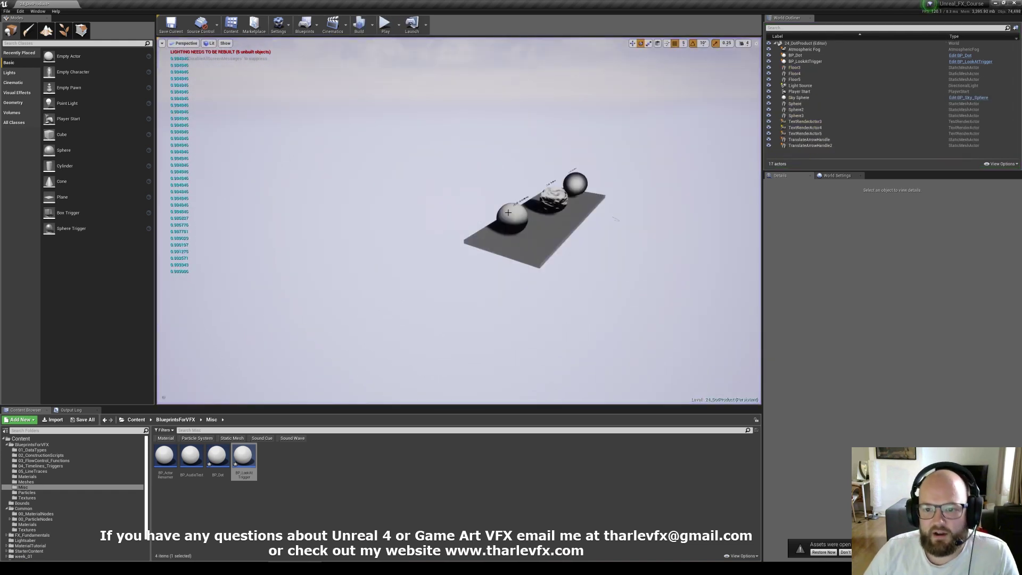
# Reopen the BP_LookAtTrigger blueprint, set the >= comparison threshold to 0.95, and compile
pyautogui.doubleClick(239, 454)
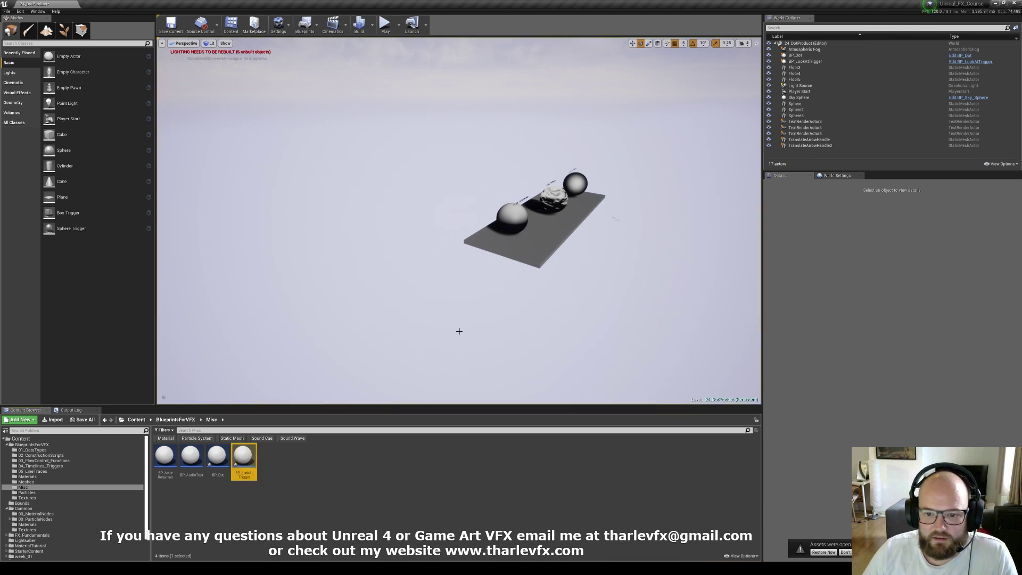
pyautogui.doubleClick(243, 457)
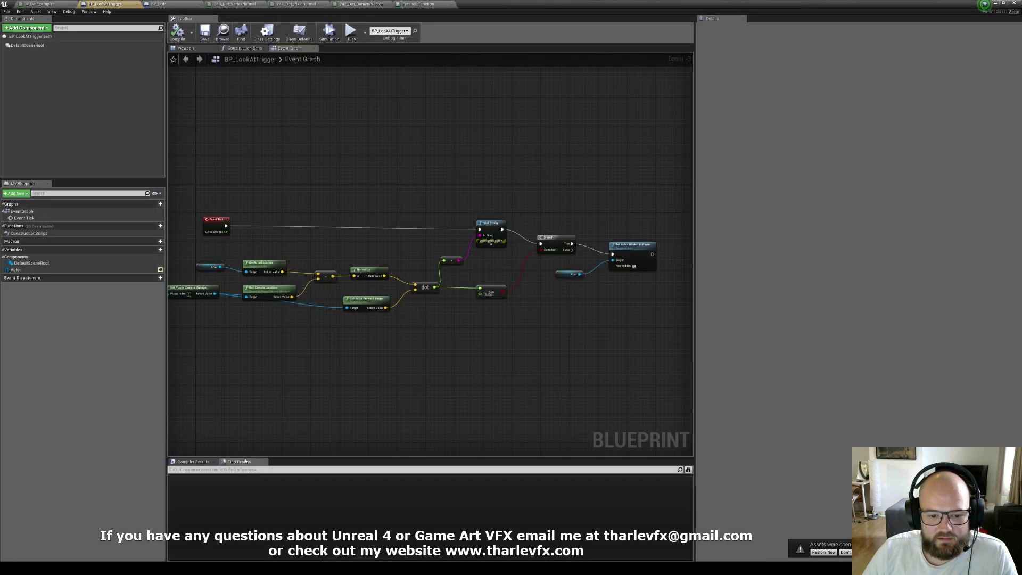
pyautogui.click(485, 294)
pyautogui.write('0.95')
pyautogui.press('Return')
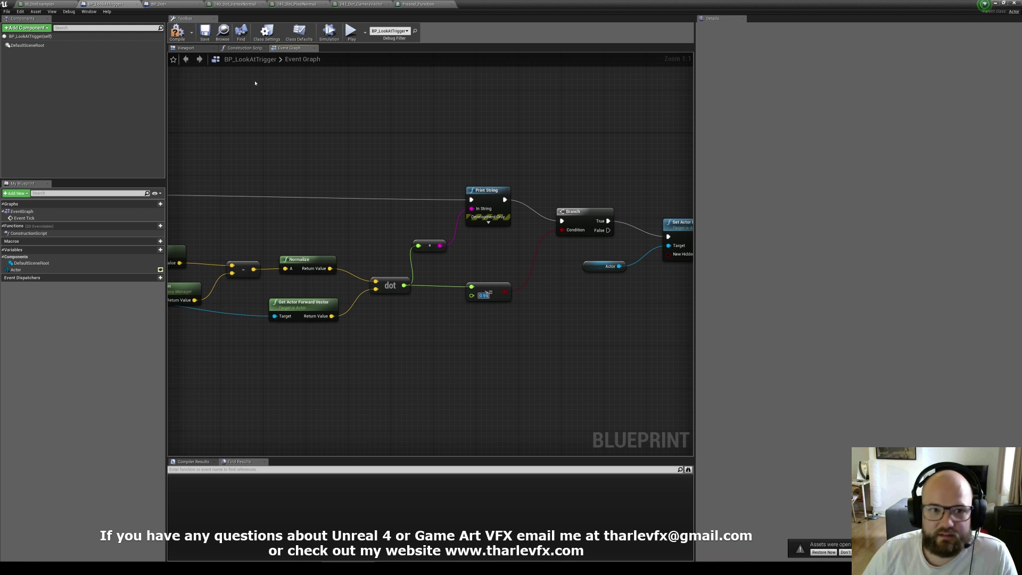
pyautogui.click(178, 33)
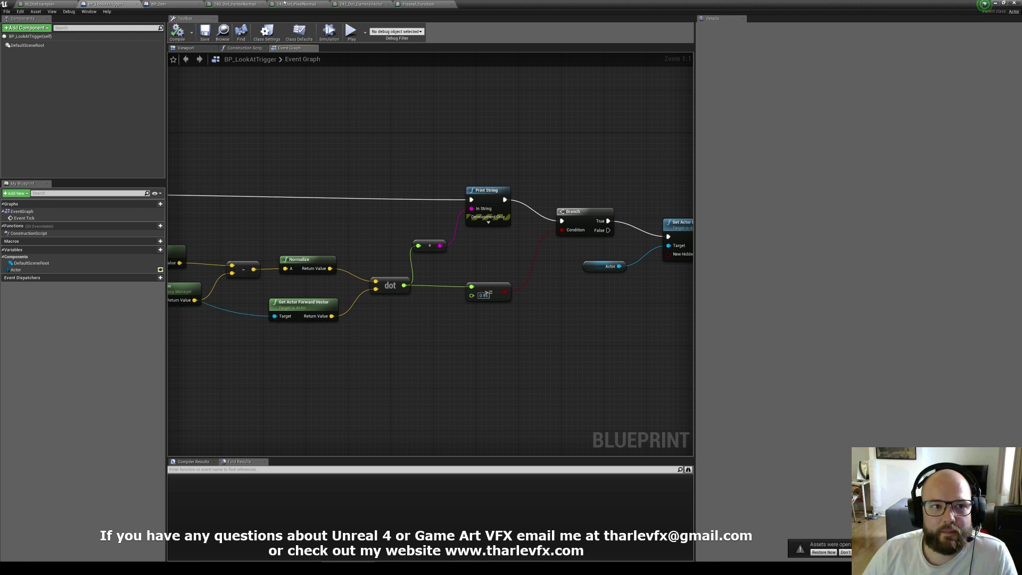
# Play the level to test the stricter threshold, turning gradually toward the 24_Dot_VertexNormal sphere, and end the session
pyautogui.click(994, 3)
pyautogui.click(388, 24)
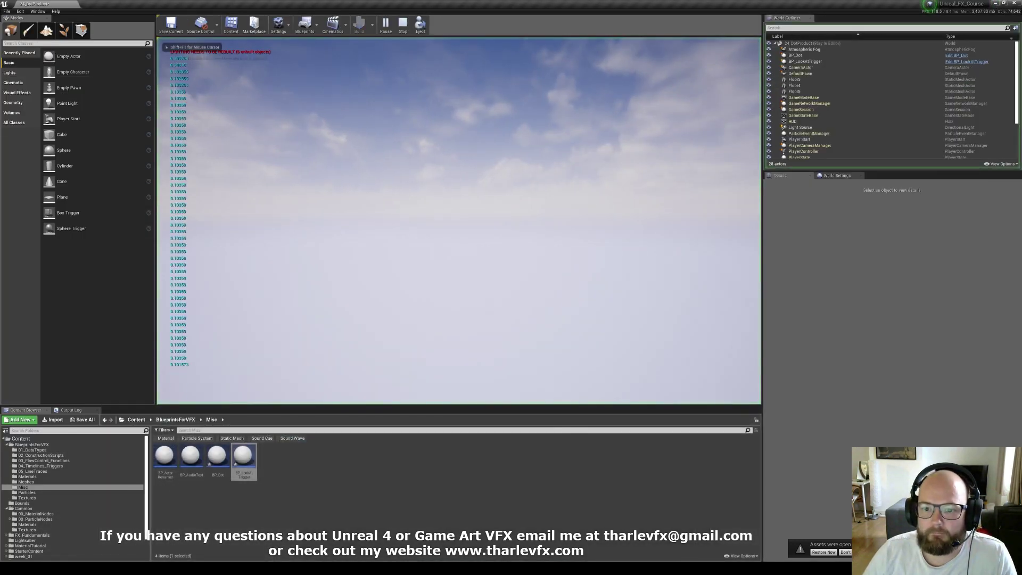
pyautogui.press('s')
pyautogui.press('e')
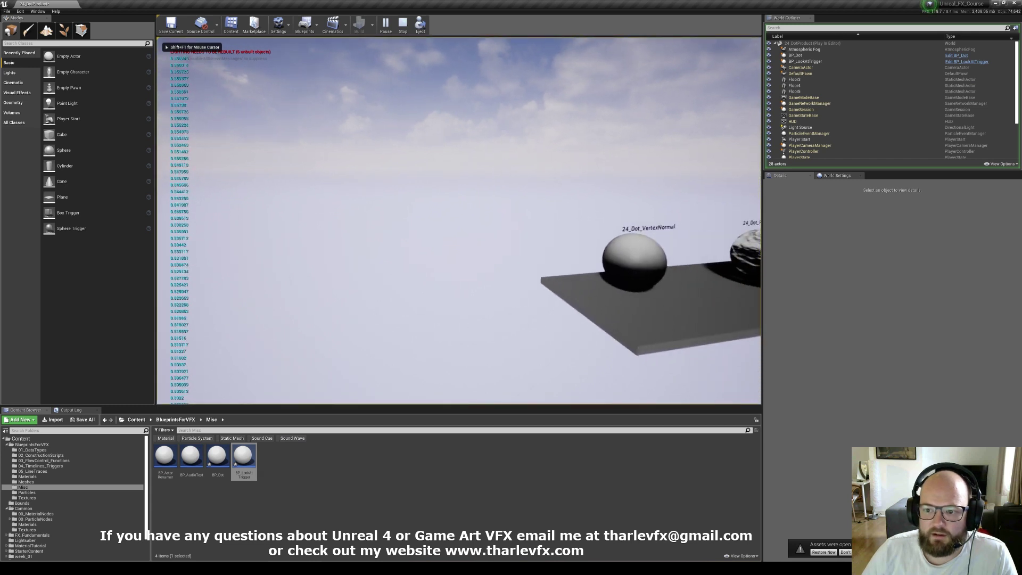
pyautogui.press('s')
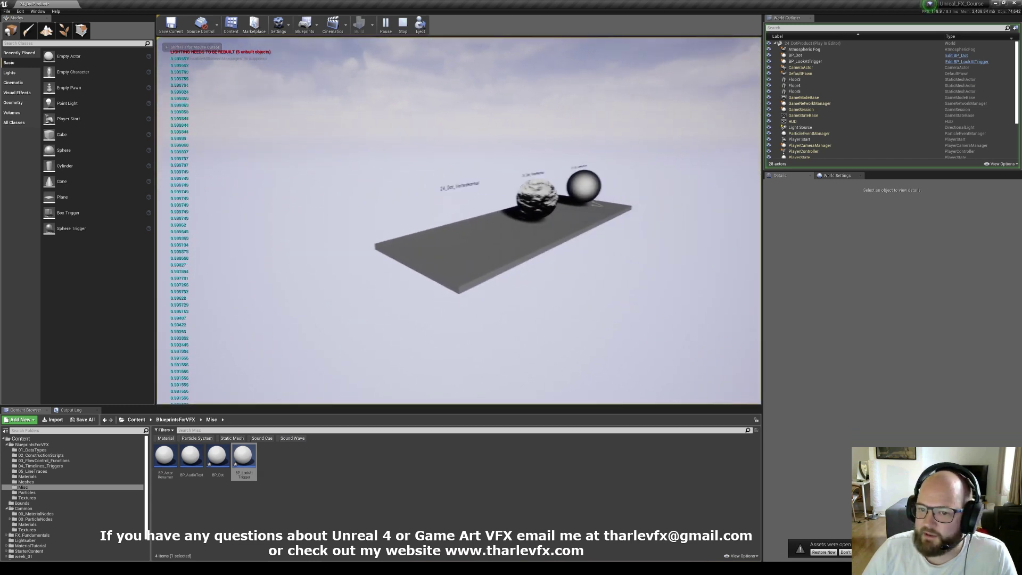
pyautogui.press('w')
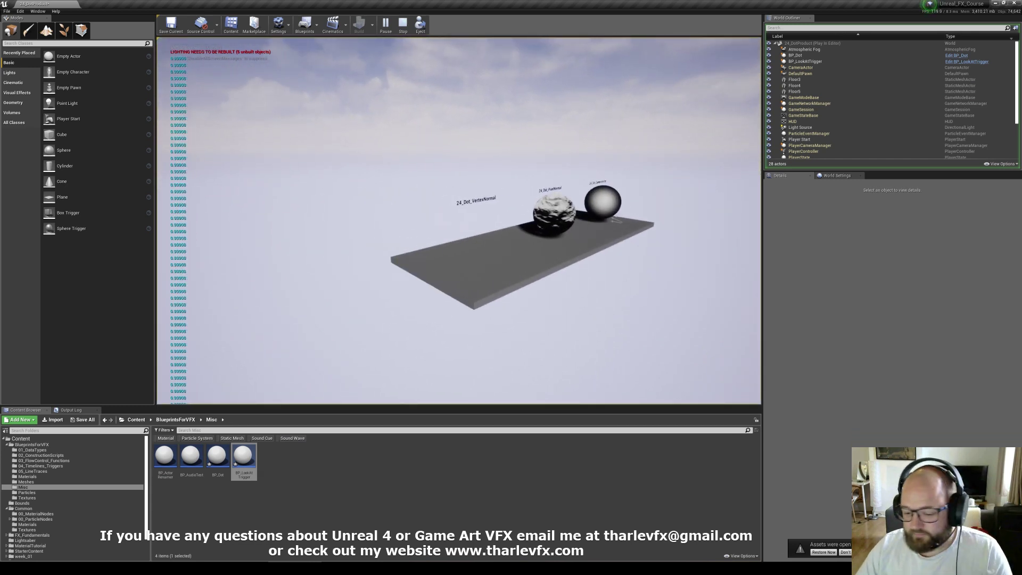
pyautogui.press('Escape')
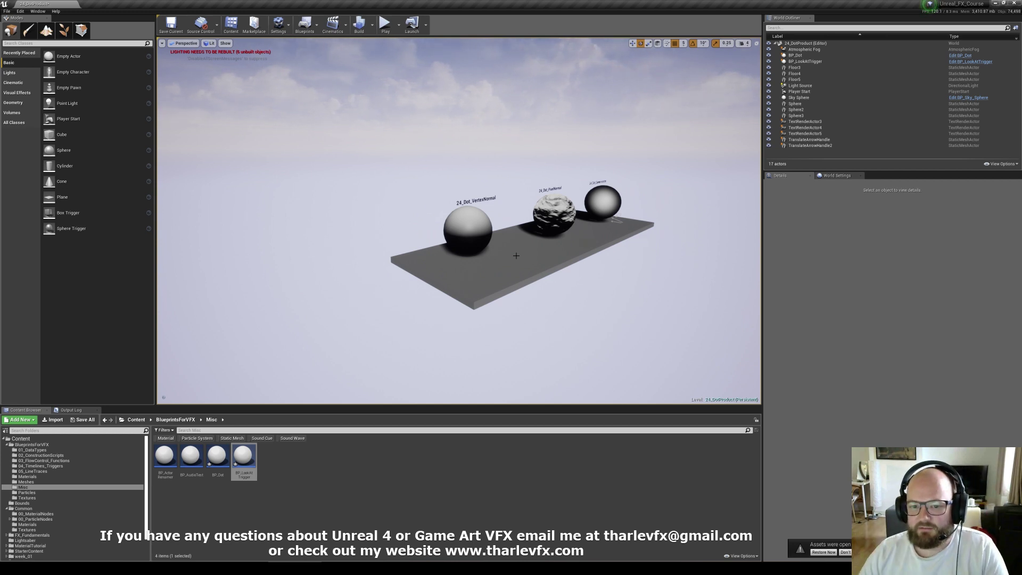
# Examine the VertexNormal, PixelNormal and CameraVector dot product spheres up close in the level, leaving nothing selected
pyautogui.press('w')
pyautogui.moveTo(516, 255); pyautogui.dragTo(479, 288, button='right')
pyautogui.press('s')
pyautogui.press('w')
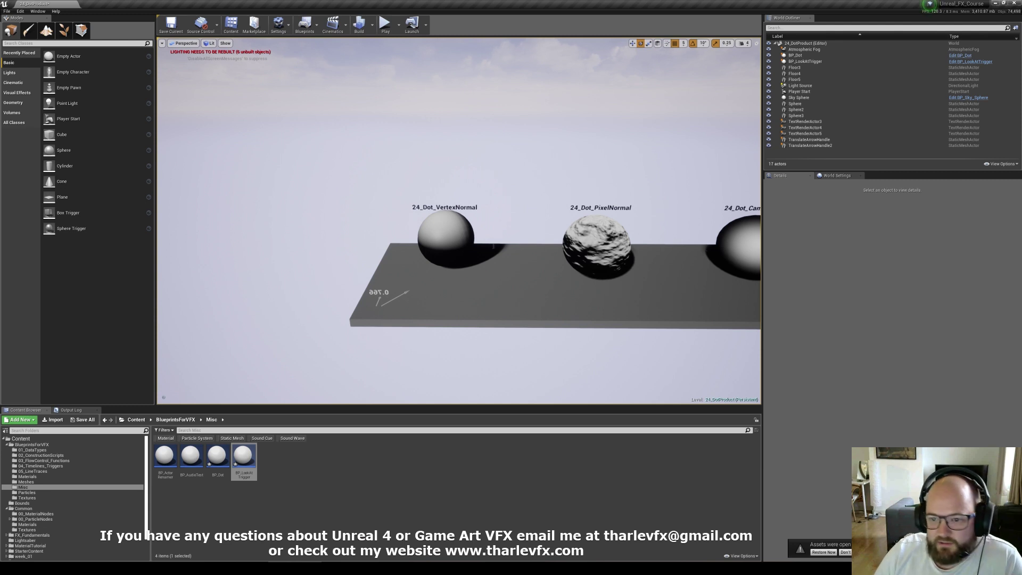
pyautogui.click(633, 254)
pyautogui.moveTo(571, 294); pyautogui.dragTo(569, 292, button='right')
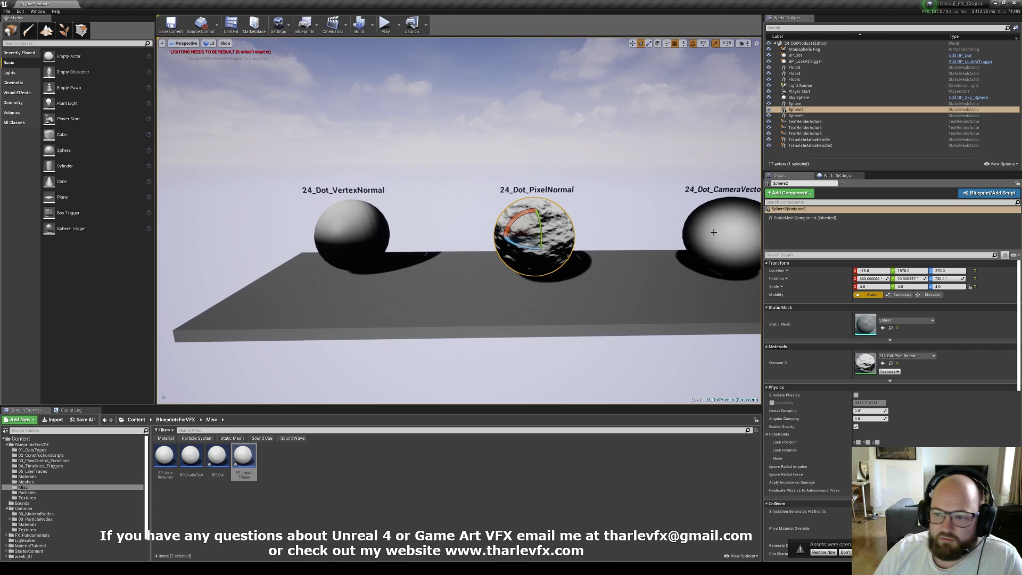
pyautogui.moveTo(543, 257); pyautogui.dragTo(542, 255, button='right')
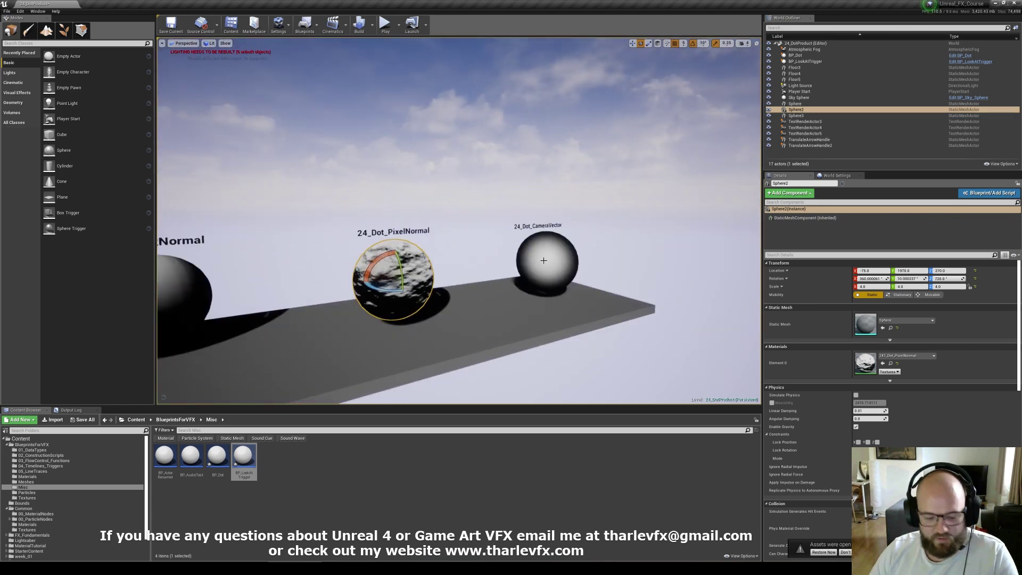
pyautogui.press('Escape')
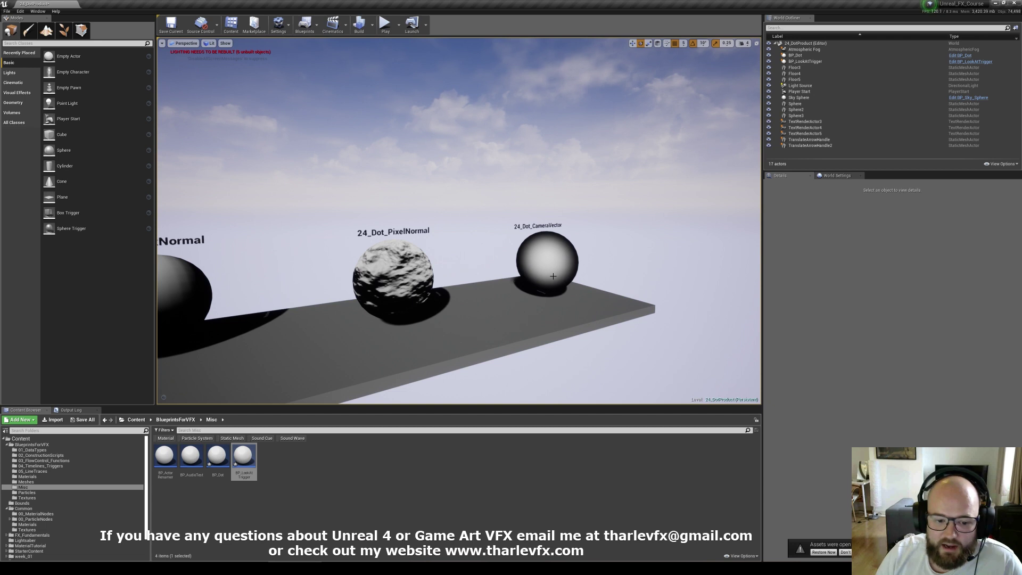
pyautogui.moveTo(478, 285); pyautogui.dragTo(478, 285, button='right')
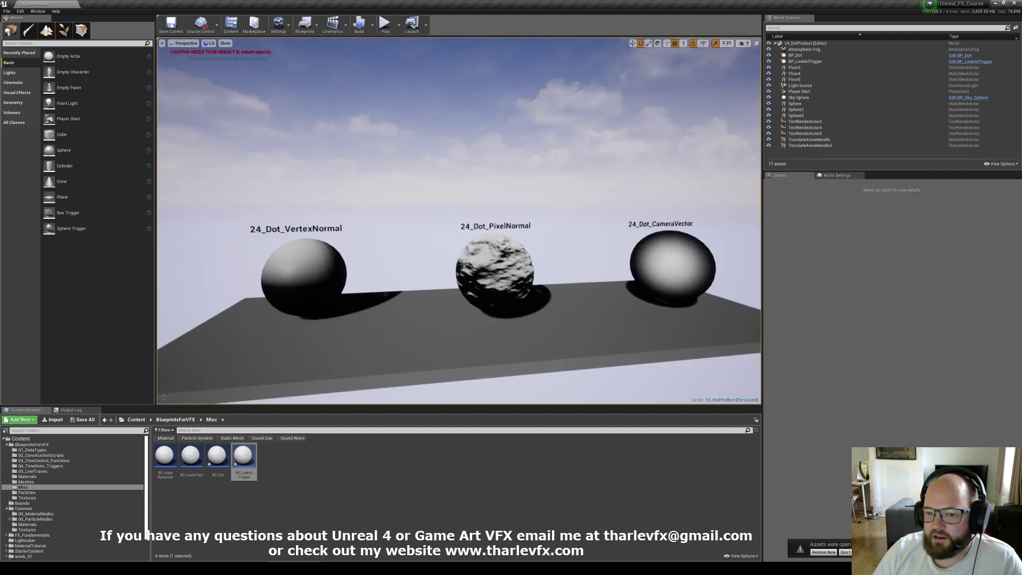